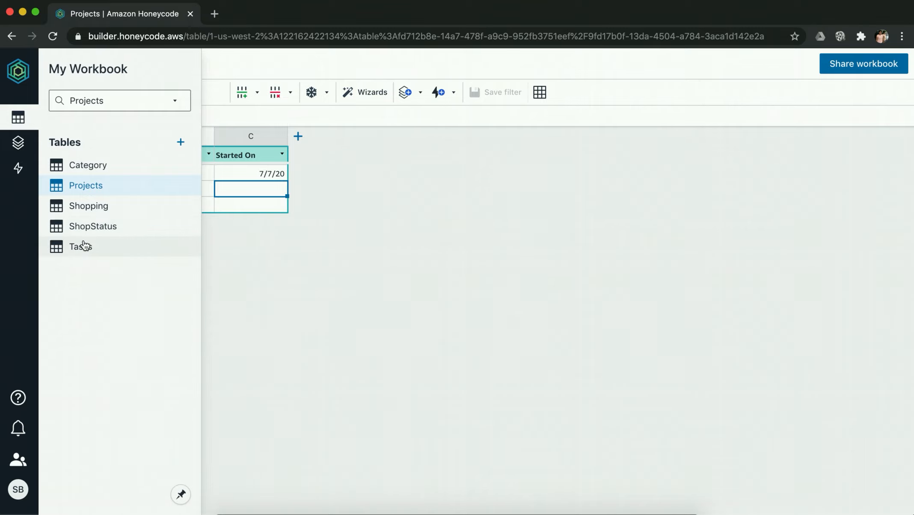
# Open the Tasks table from the Tables panel in My Workbook
pyautogui.click(80, 247)
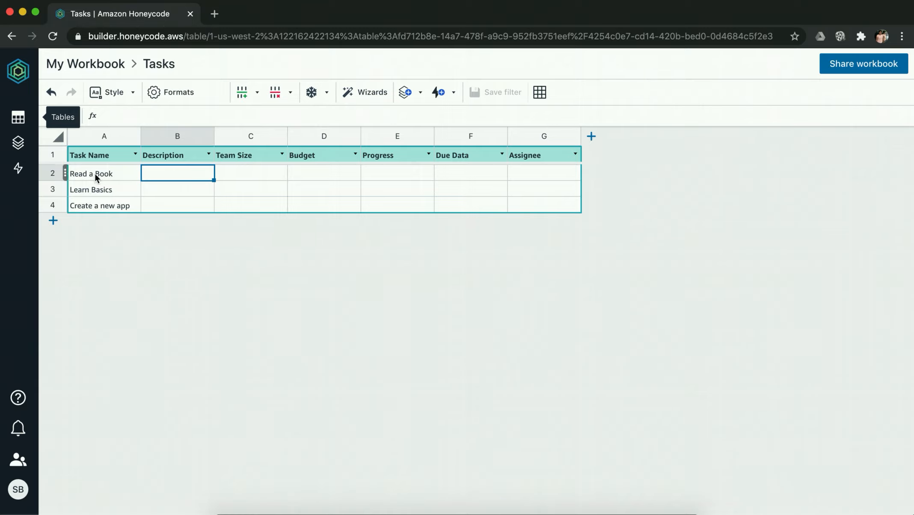
# Set column B (Description) in the Tasks table to Plain text format
pyautogui.click(177, 136)
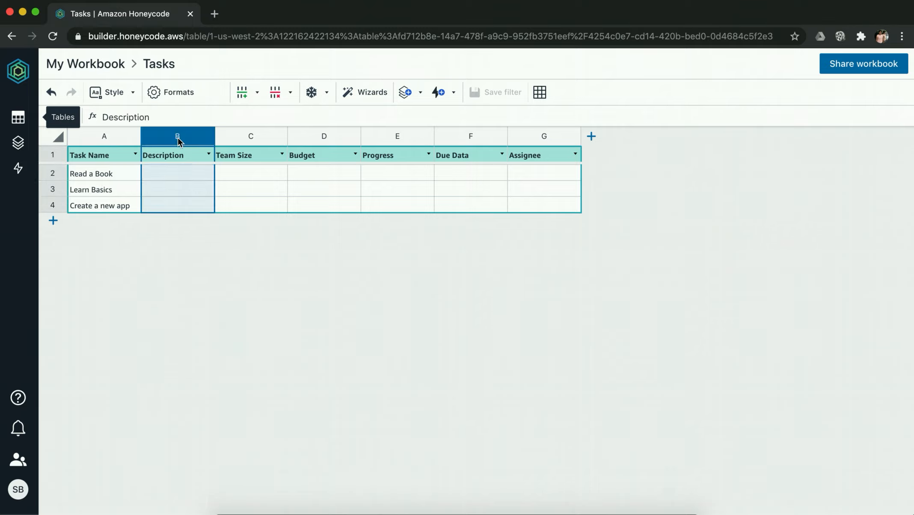
pyautogui.click(181, 96)
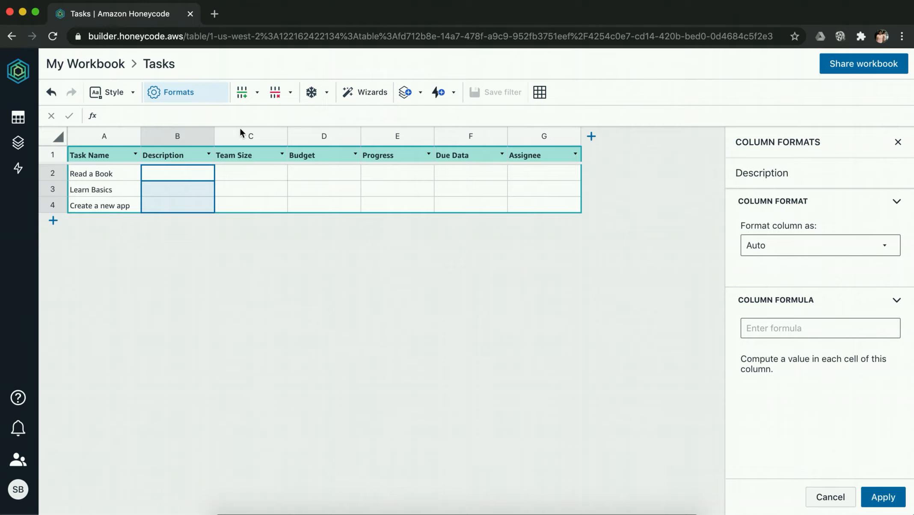
pyautogui.click(805, 252)
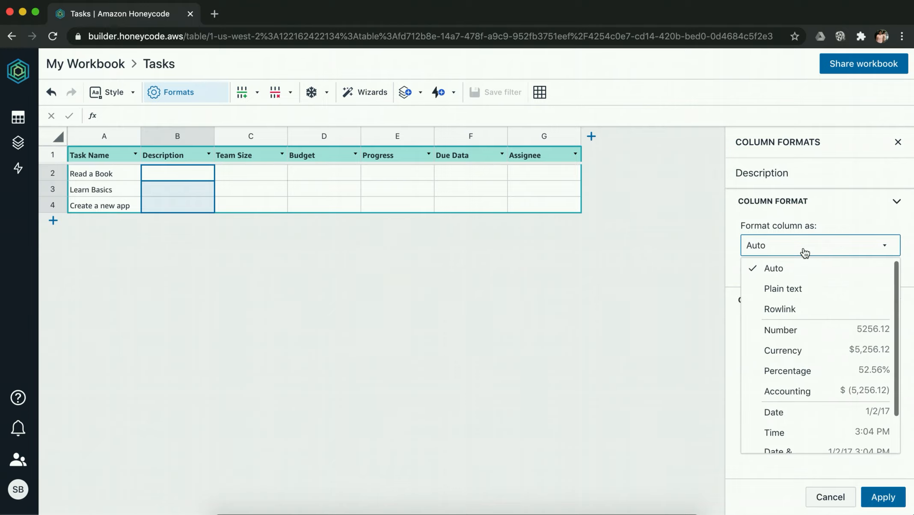
pyautogui.click(799, 295)
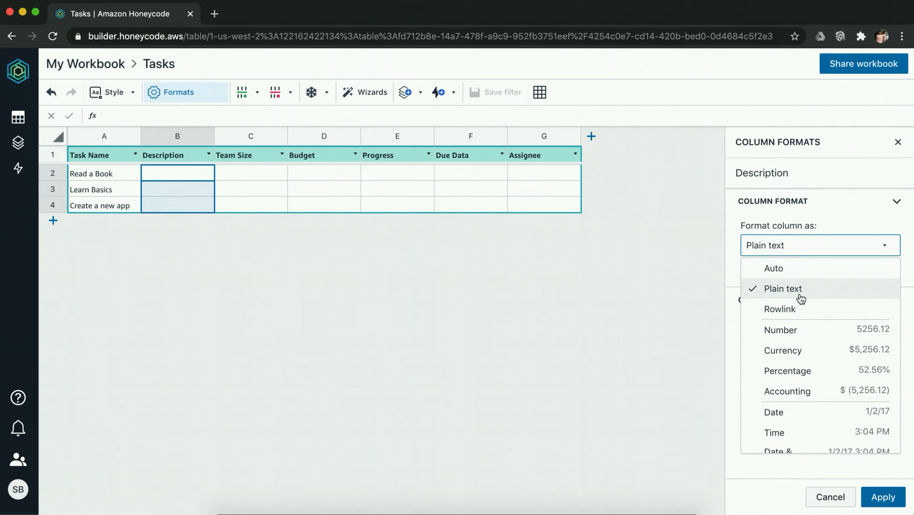
pyautogui.click(883, 500)
pyautogui.click(166, 177)
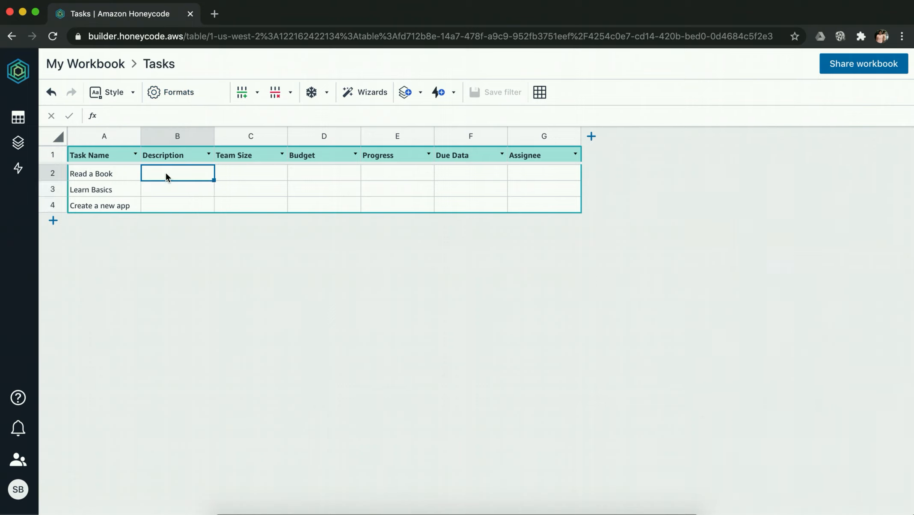
# Enter 'Read any one book', 'Learn about formats' and 'new app!' into cells B2–B4
pyautogui.write('REad')
pyautogui.press('BackSpace')
pyautogui.press('BackSpace')
pyautogui.press('BackSpace')
pyautogui.write('ead an y one book')
pyautogui.click(166, 187)
pyautogui.click(166, 188)
pyautogui.write('Le')
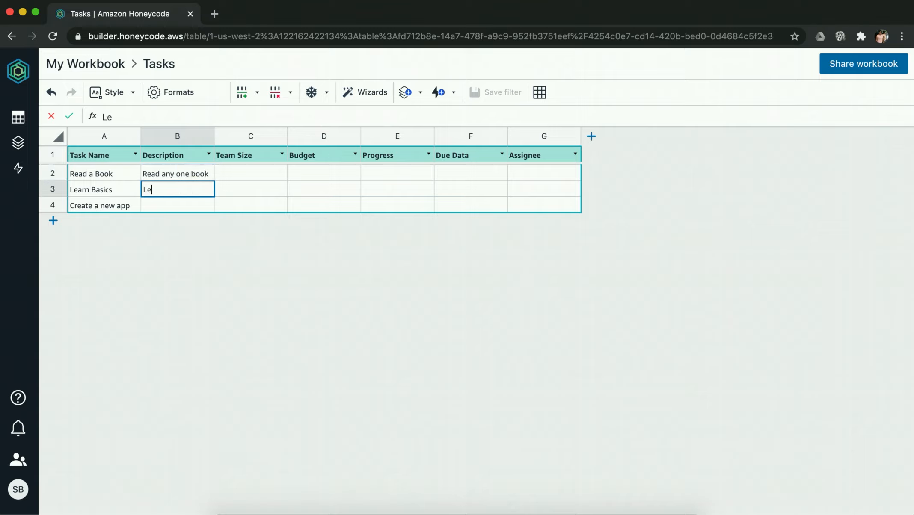
pyautogui.write('arn about formats')
pyautogui.click(169, 208)
pyautogui.click(169, 206)
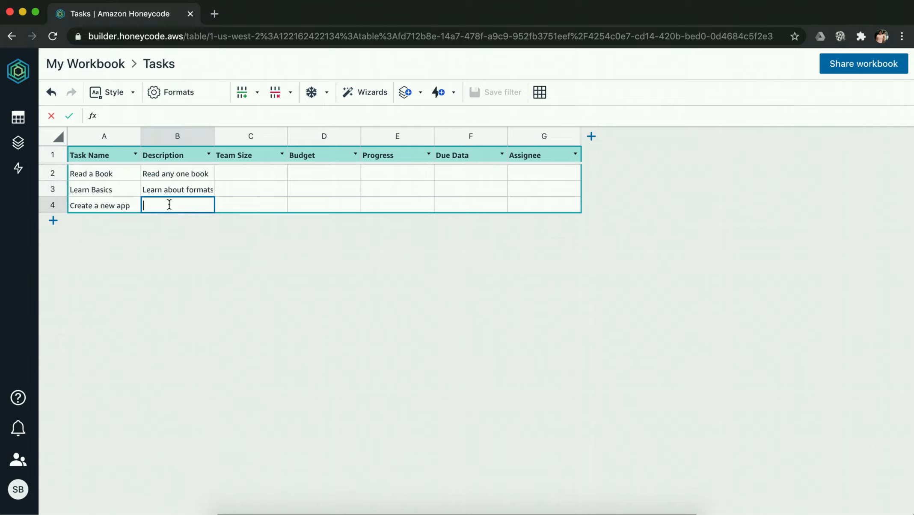
pyautogui.write('new app!')
pyautogui.click(234, 185)
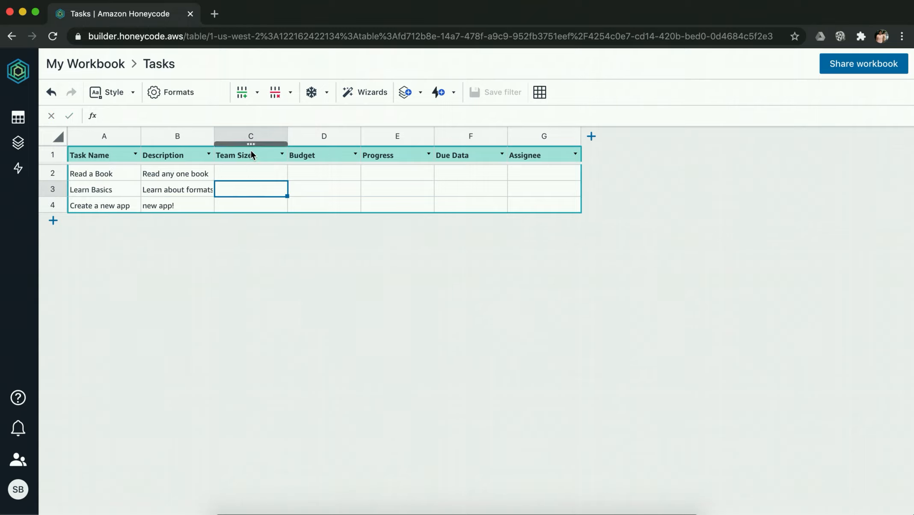
# Format the Team Size column as Number
pyautogui.click(259, 136)
pyautogui.click(175, 92)
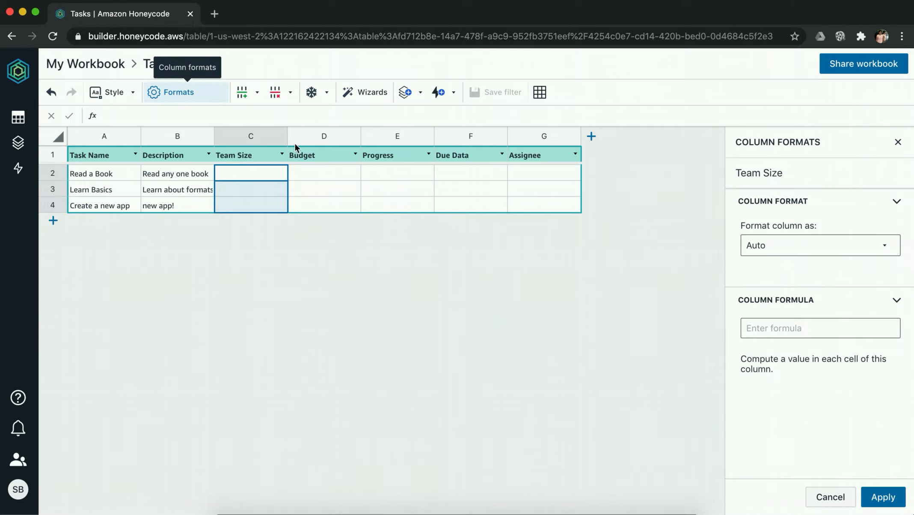
pyautogui.click(780, 252)
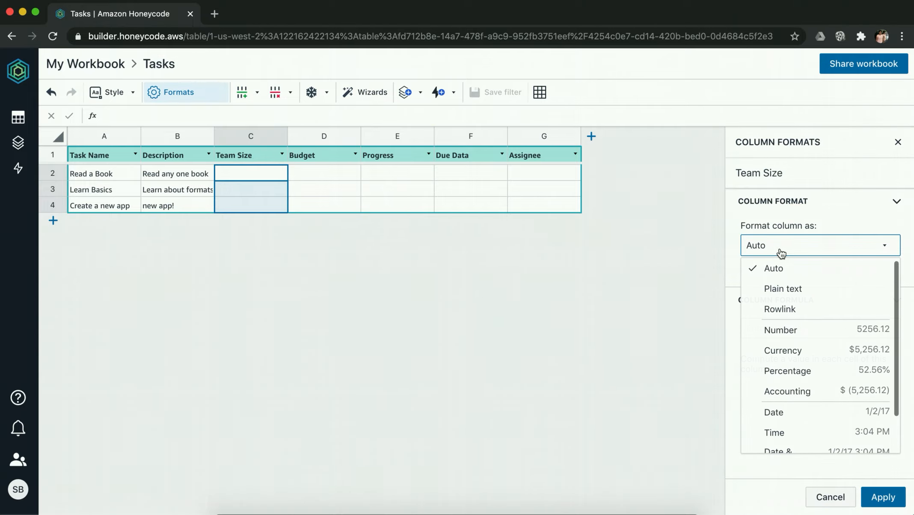
pyautogui.click(789, 333)
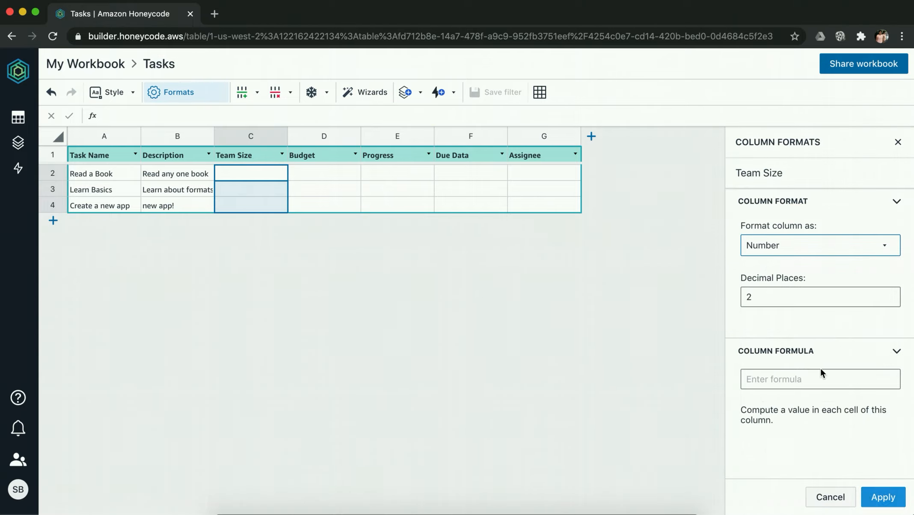
pyautogui.click(775, 297)
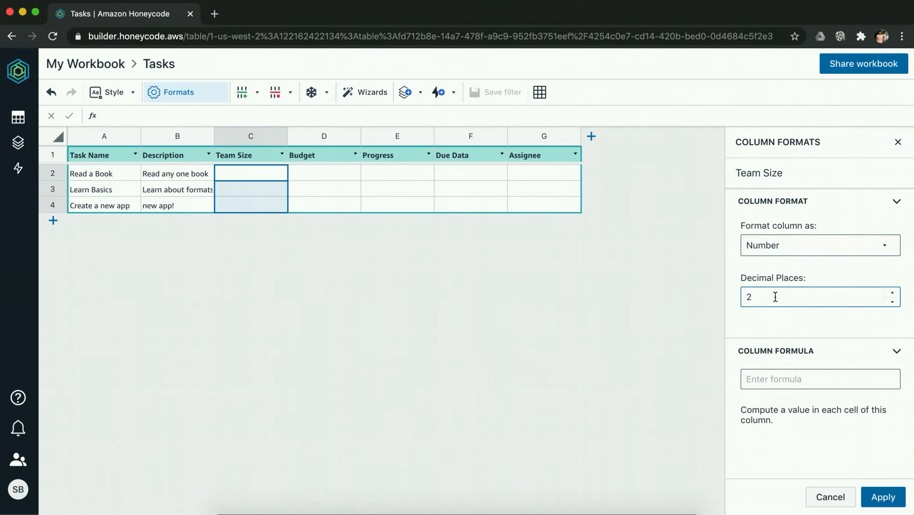
pyautogui.click(895, 499)
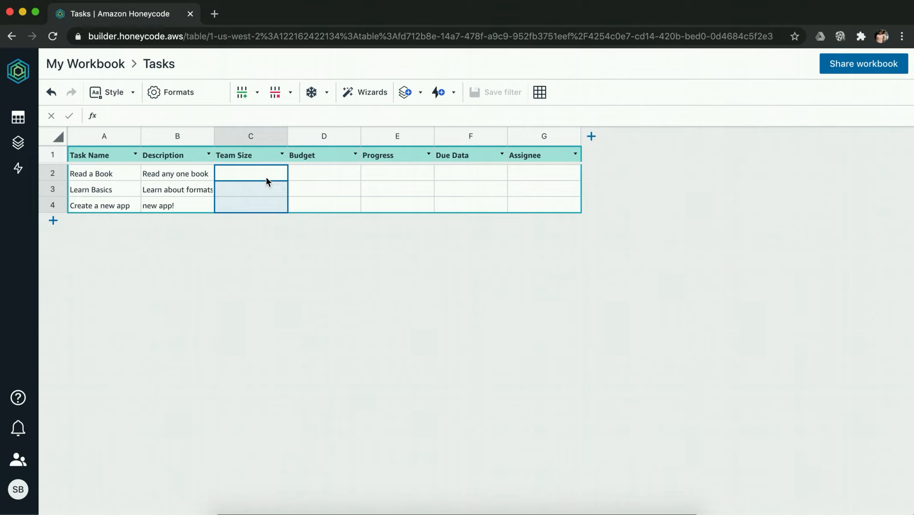
# Enter team sizes 1, 3 and 2 in cells C2–C4
pyautogui.write('1')
pyautogui.click(262, 186)
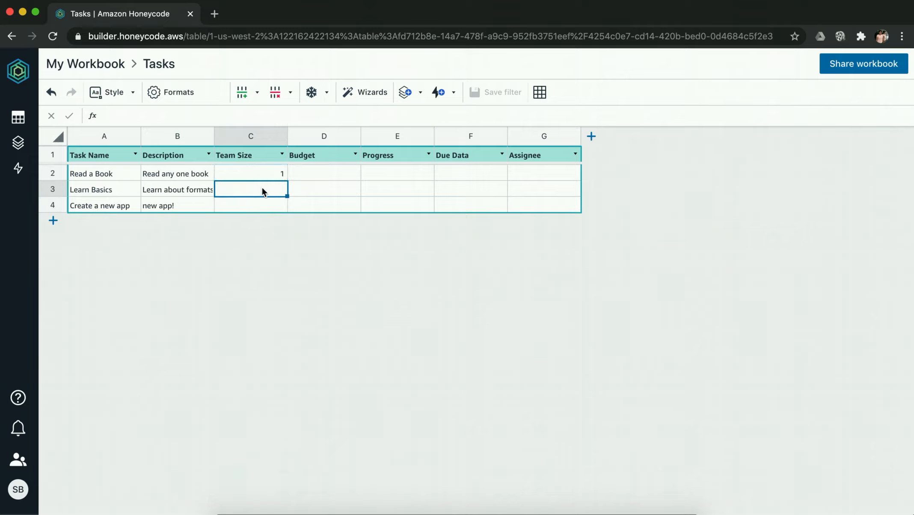
pyautogui.write('3')
pyautogui.click(260, 206)
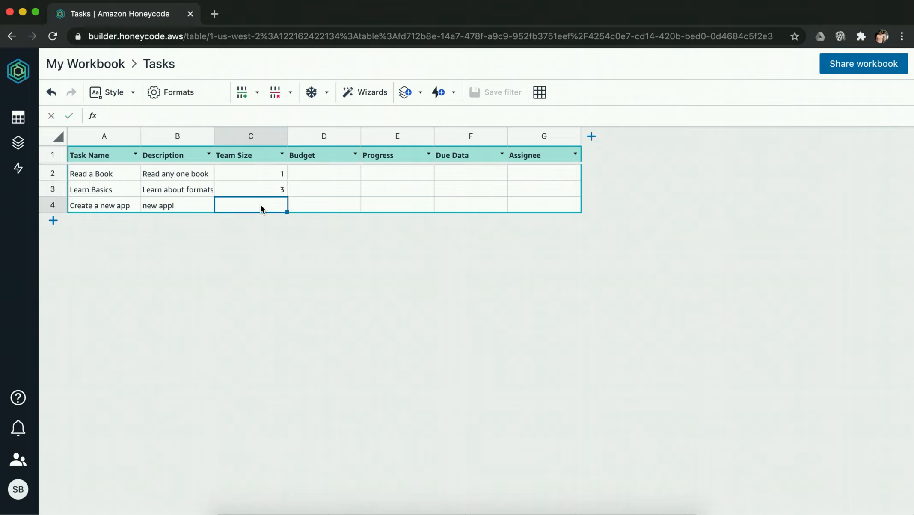
pyautogui.write('2')
pyautogui.click(320, 207)
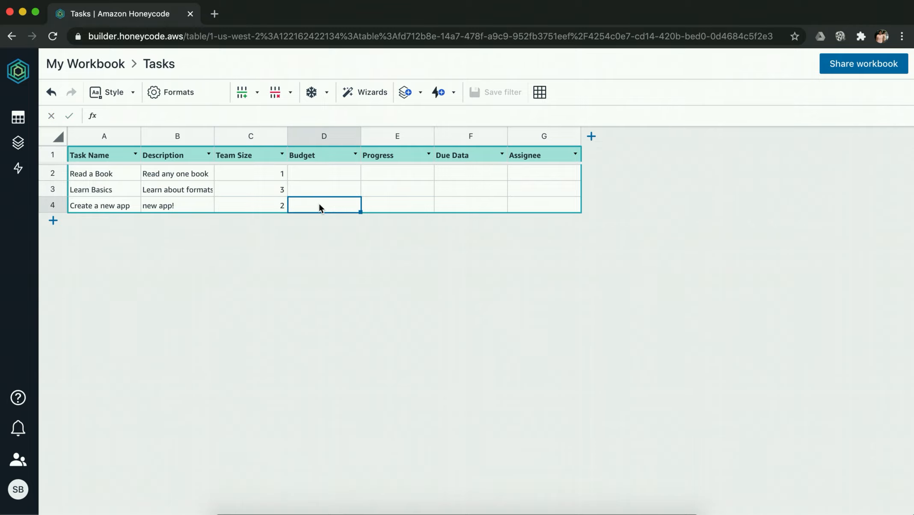
pyautogui.click(314, 135)
# Format the Budget column as Currency
pyautogui.click(187, 102)
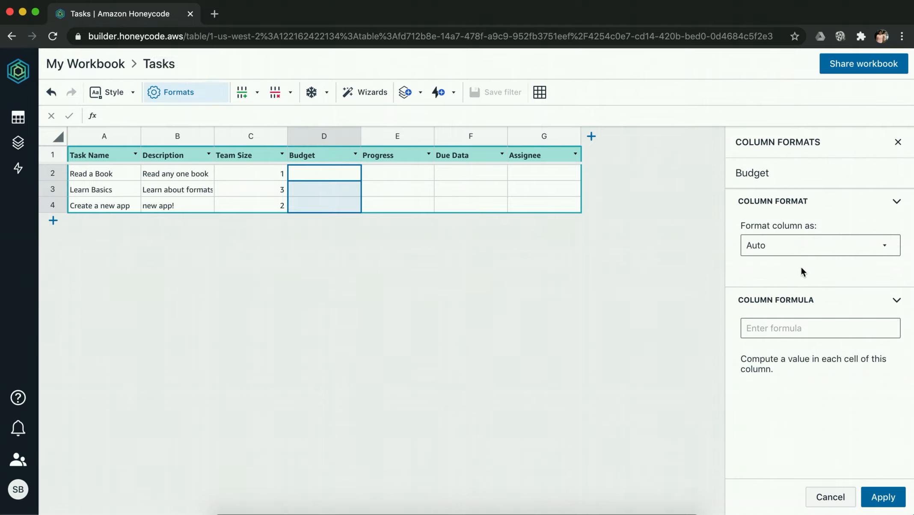
pyautogui.click(788, 251)
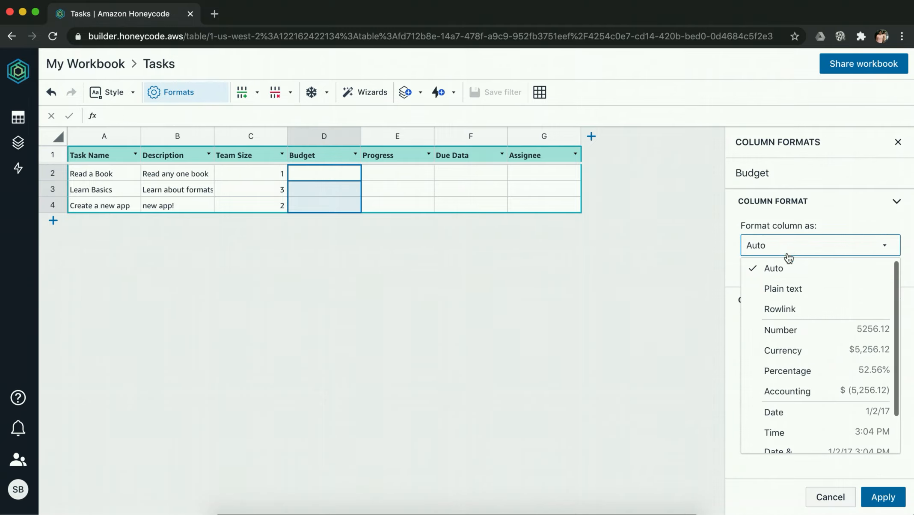
pyautogui.click(791, 351)
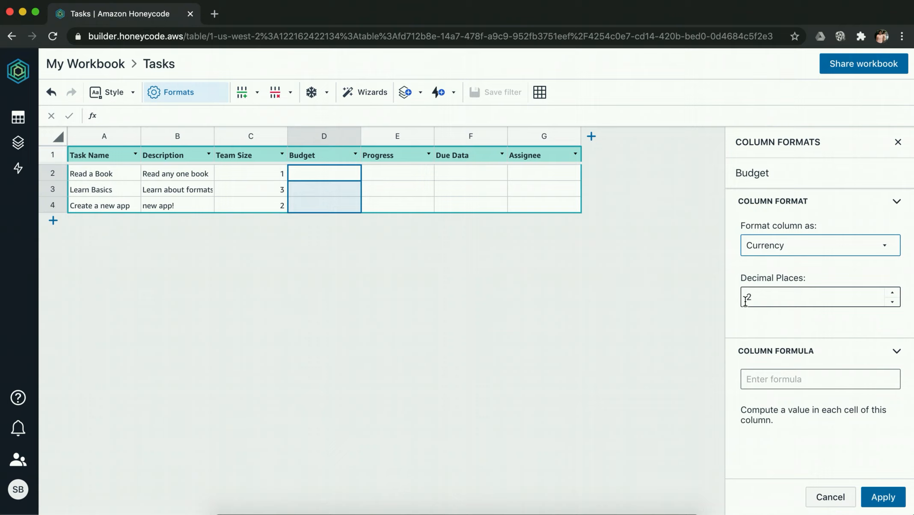
pyautogui.click(880, 496)
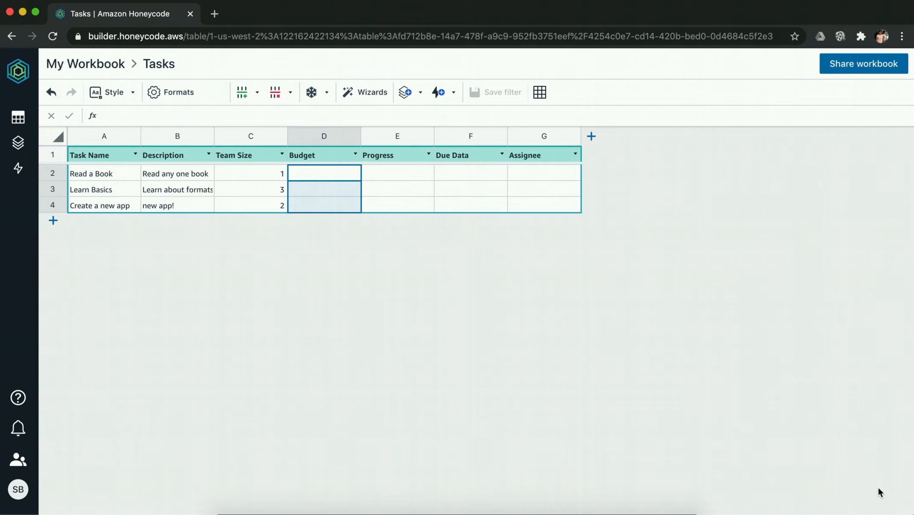
# Enter budgets 100, 200 and 250.34 in cells D2–D4
pyautogui.write('100')
pyautogui.click(344, 193)
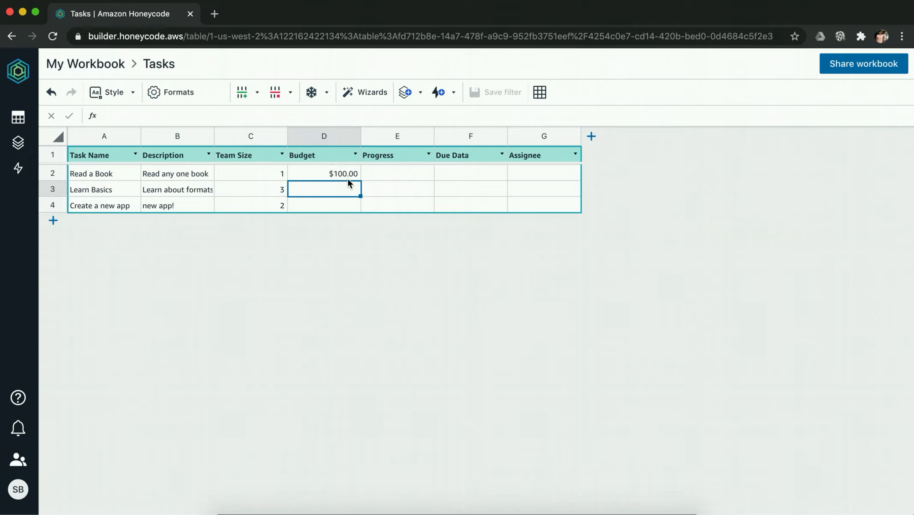
pyautogui.write('200')
pyautogui.click(339, 206)
pyautogui.write('2')
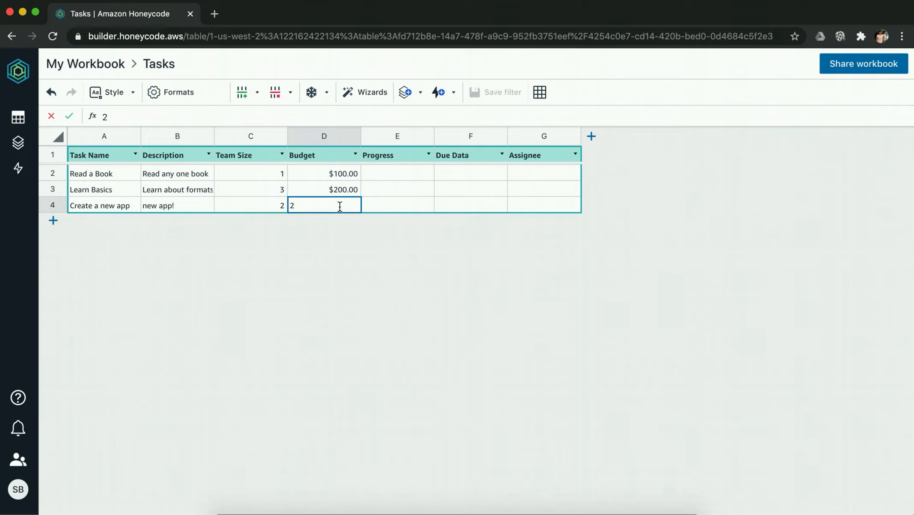
pyautogui.write('50.34')
pyautogui.click(416, 200)
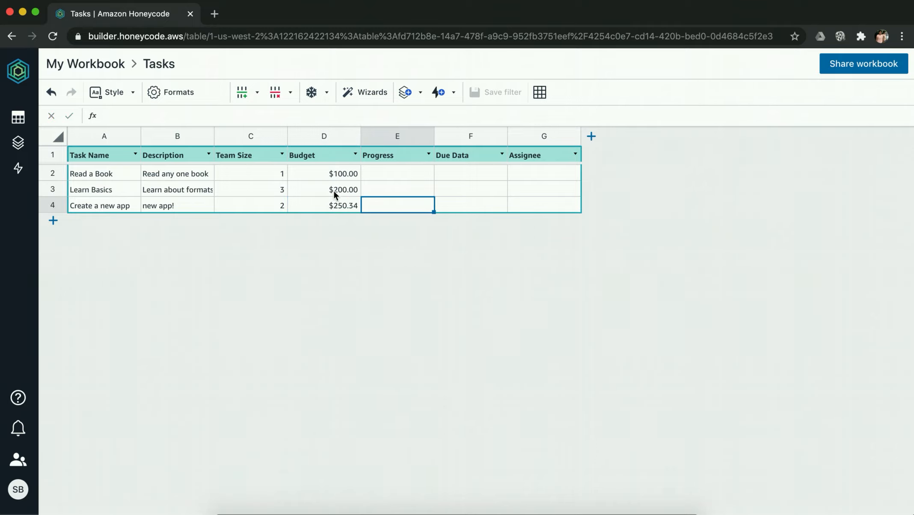
pyautogui.click(402, 136)
# Format the Progress column as Percentage with 0 decimal places
pyautogui.click(195, 93)
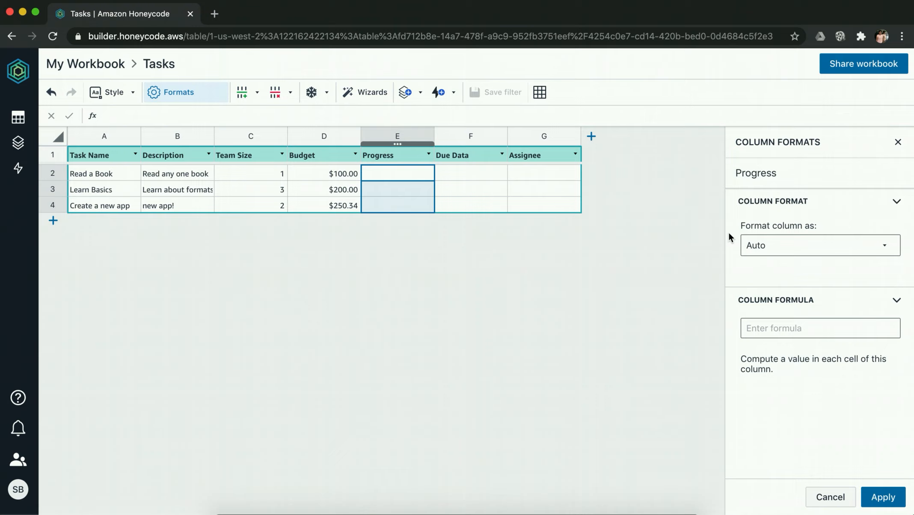
pyautogui.click(792, 247)
pyautogui.click(788, 372)
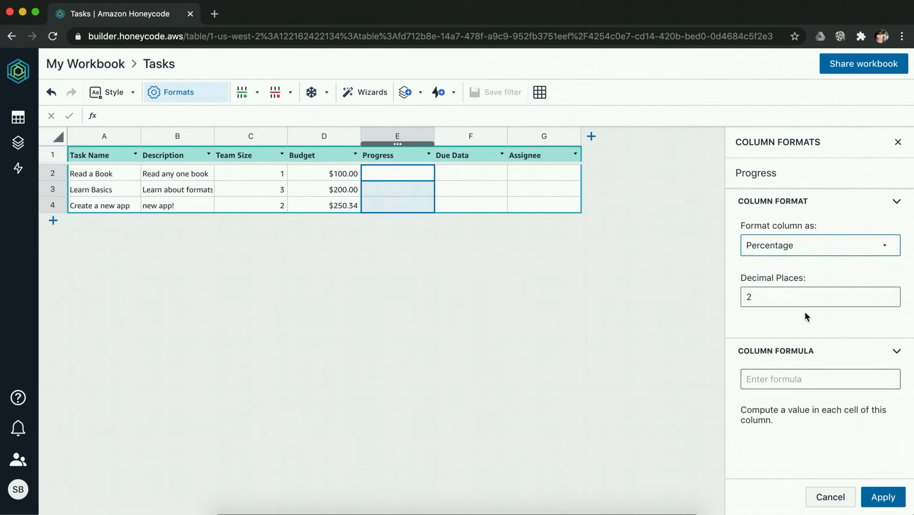
pyautogui.click(790, 303)
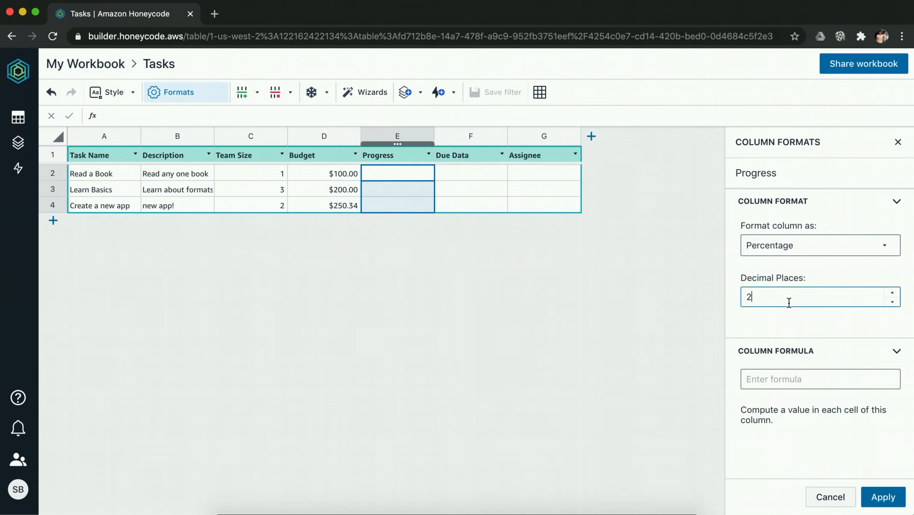
pyautogui.press('BackSpace')
pyautogui.write('0')
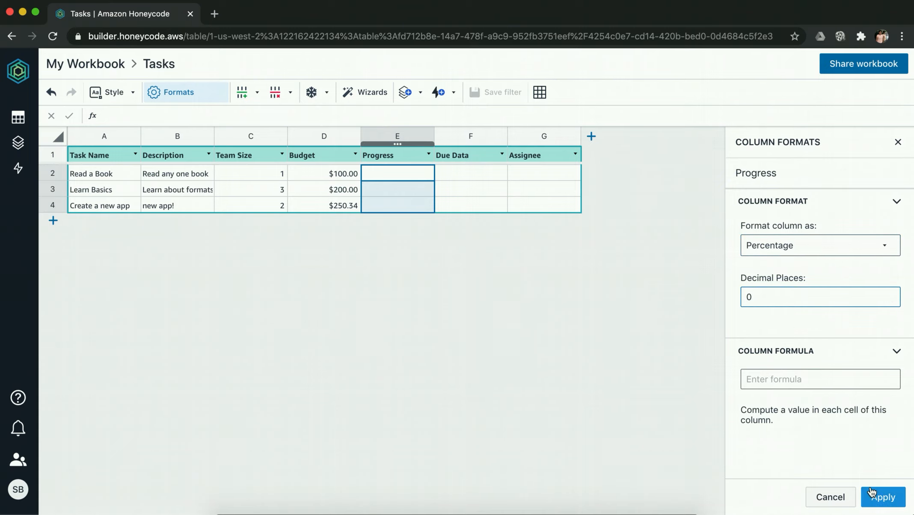
pyautogui.click(883, 497)
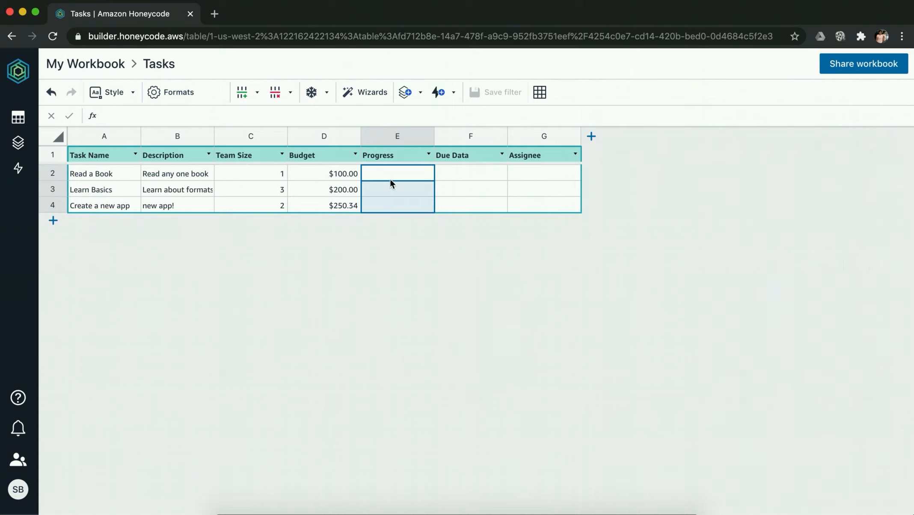
# Enter progress of 10% and 5% for the first two tasks
pyautogui.write('10')
pyautogui.click(406, 191)
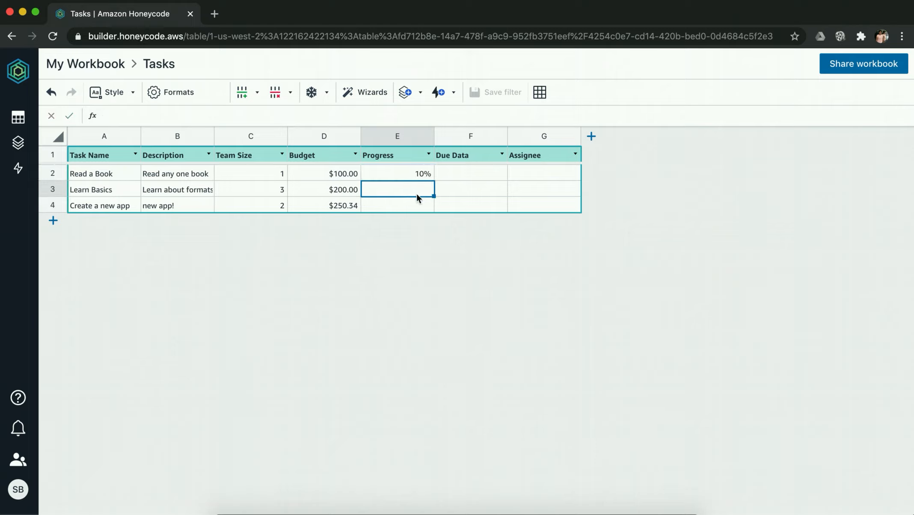
pyautogui.write('5')
pyautogui.press('Return')
pyautogui.click(469, 173)
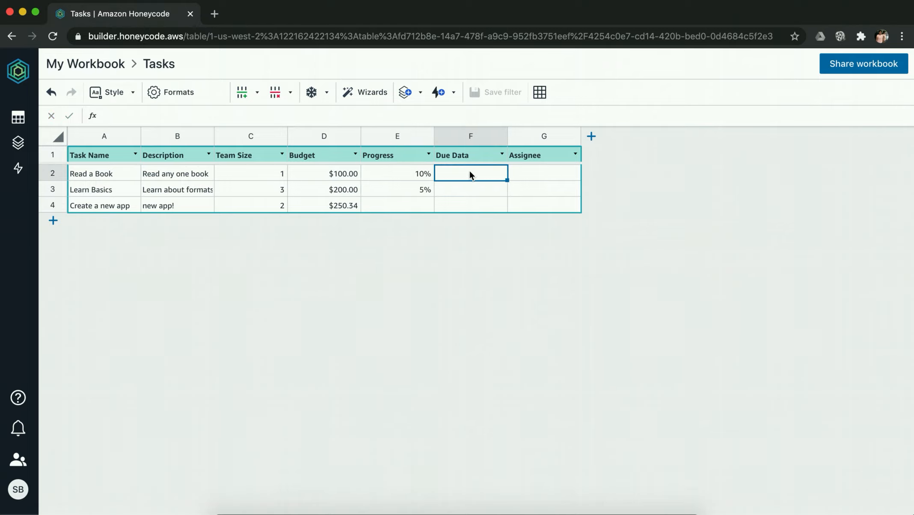
# Rename the 'Due Data' column header to 'Due Date'
pyautogui.click(470, 154)
pyautogui.doubleClick(469, 157)
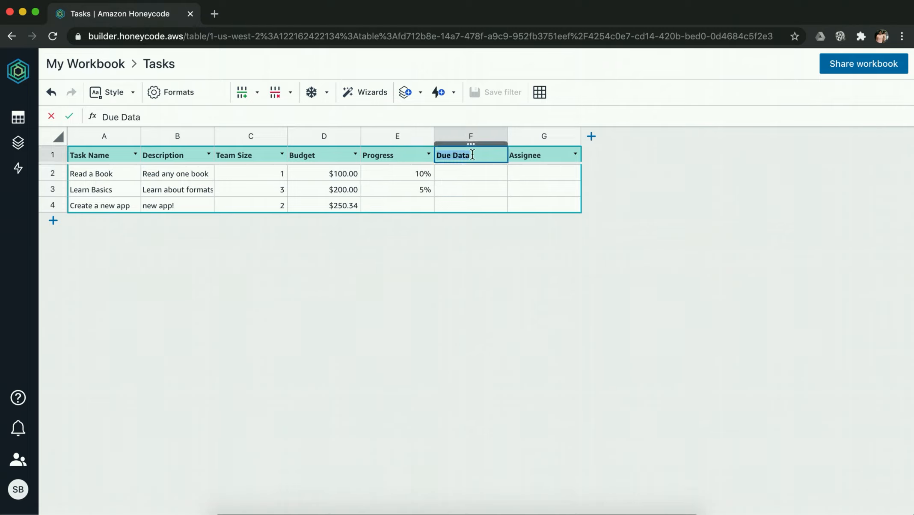
pyautogui.press('BackSpace')
pyautogui.write('2')
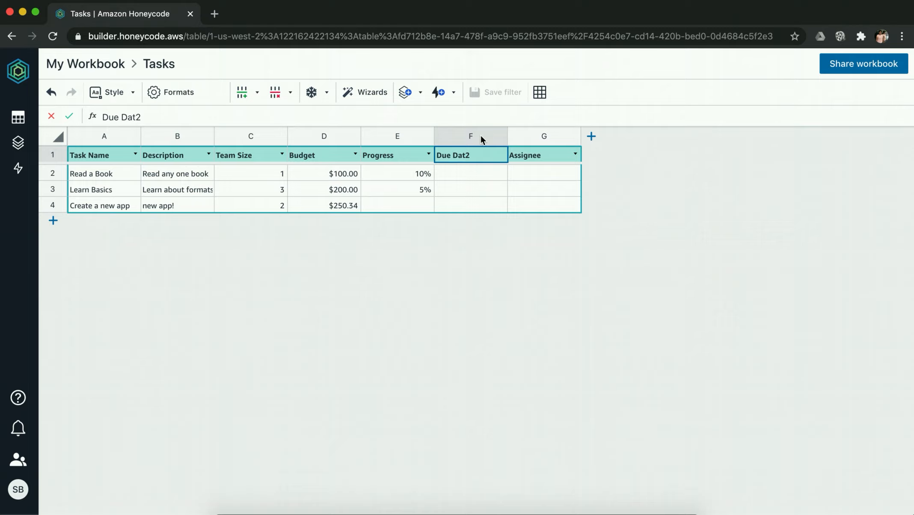
pyautogui.press('BackSpace')
pyautogui.write('e')
pyautogui.click(476, 170)
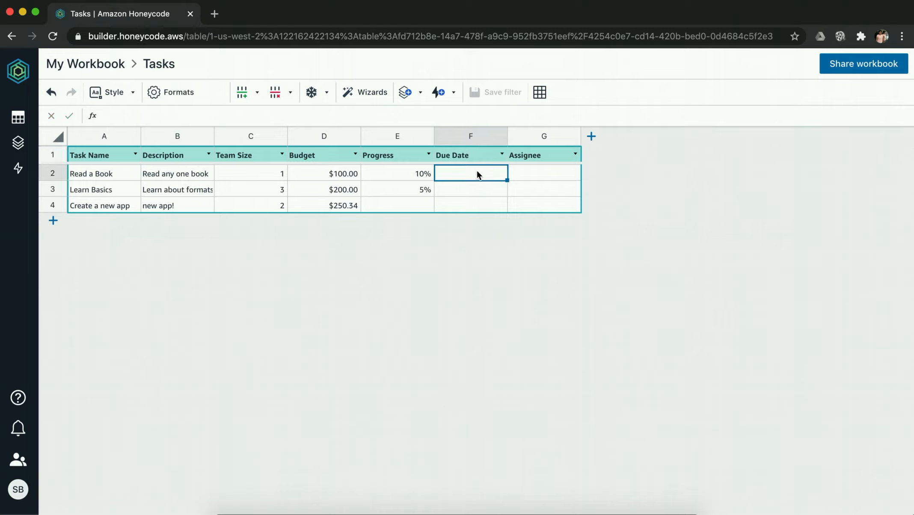
# Format the Due Date column as Date in the 1/2/2017 style
pyautogui.click(470, 137)
pyautogui.click(184, 99)
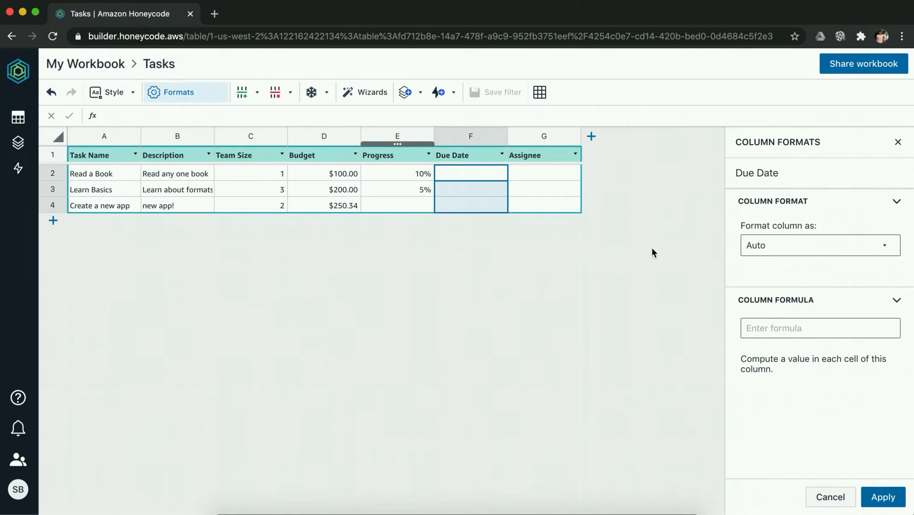
pyautogui.click(788, 245)
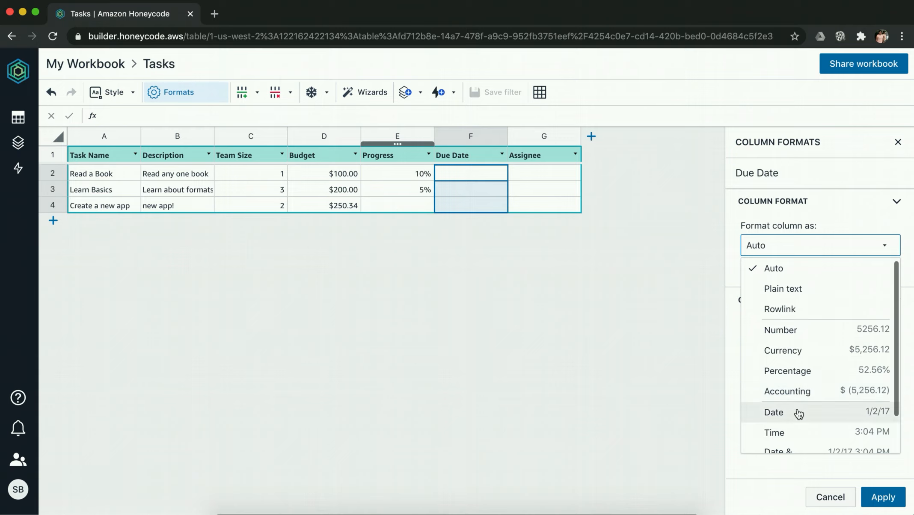
pyautogui.click(808, 418)
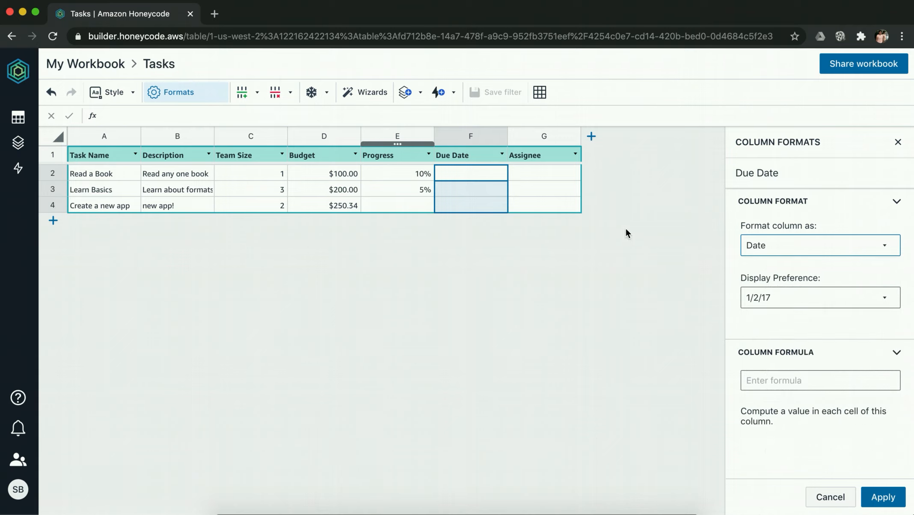
pyautogui.click(822, 306)
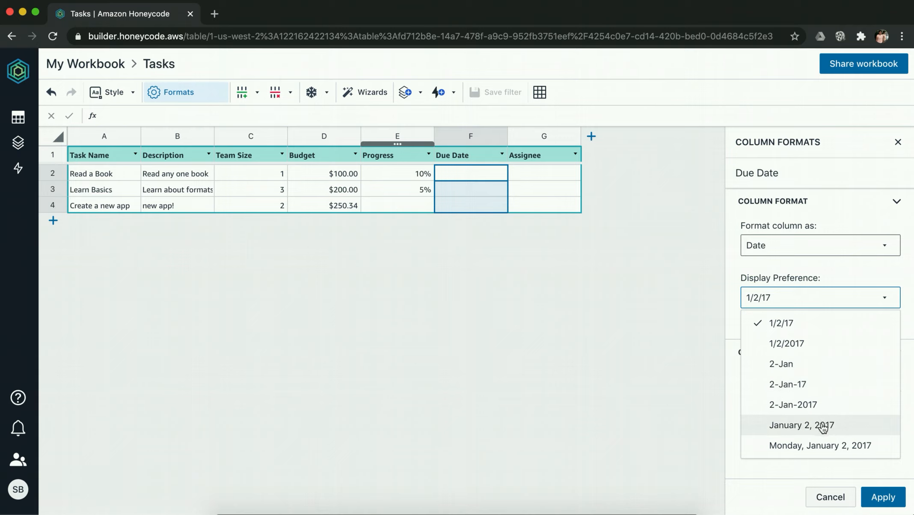
pyautogui.click(796, 343)
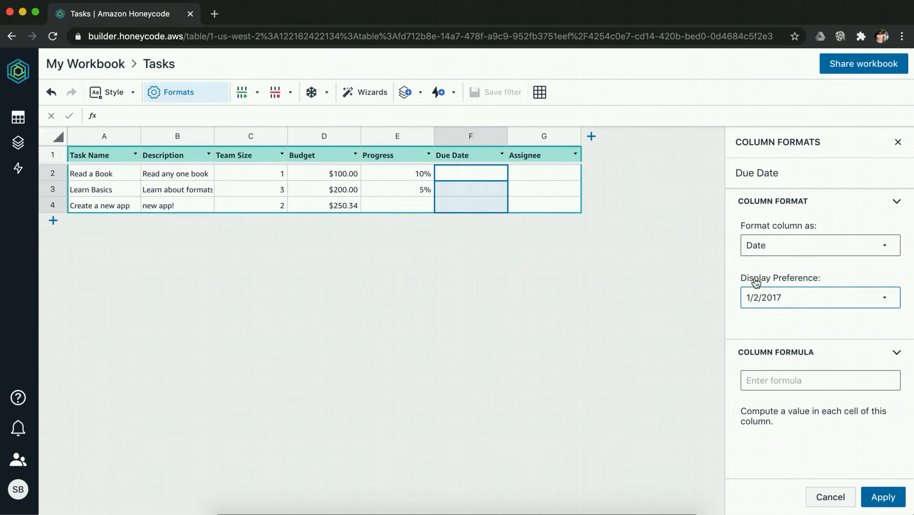
pyautogui.click(890, 504)
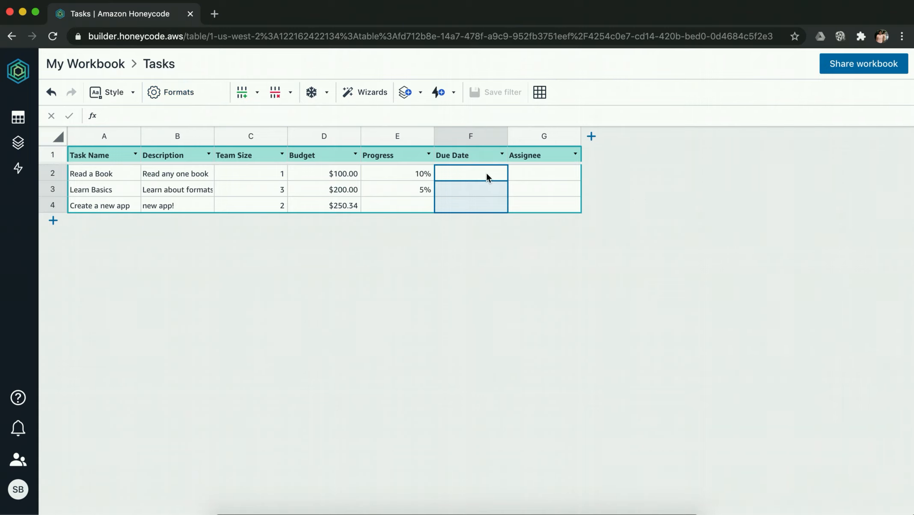
# Enter 08/07/2020 as the due date for Read a Book
pyautogui.write('08/07/2020')
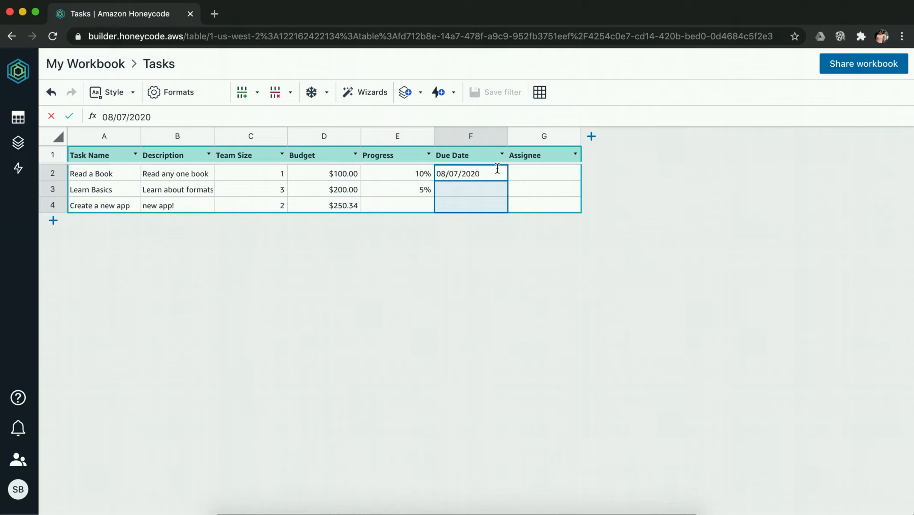
pyautogui.click(517, 179)
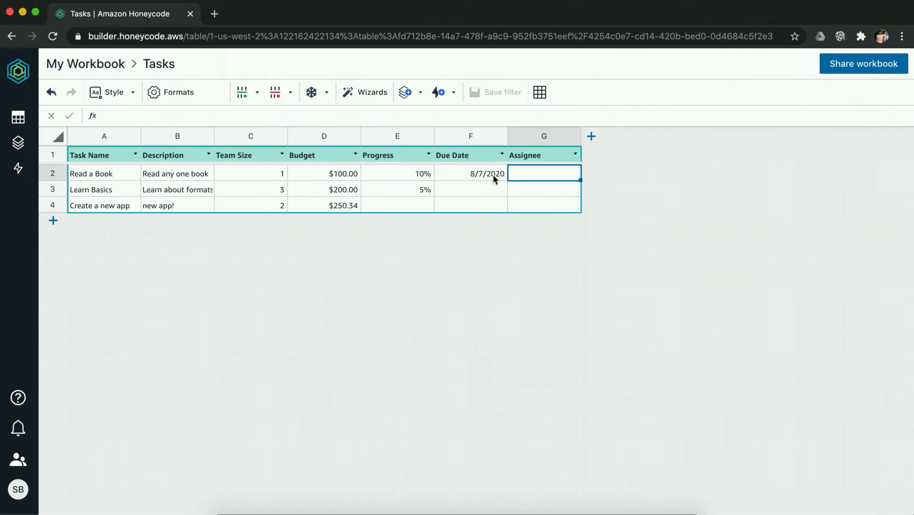
pyautogui.click(486, 187)
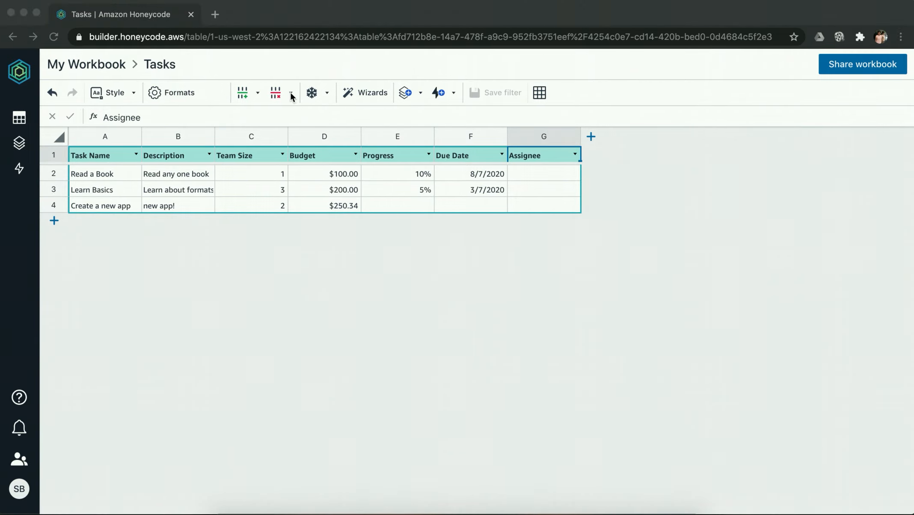
# Insert a new column left of Assignee and name it 'Start time'
pyautogui.click(257, 91)
pyautogui.click(257, 92)
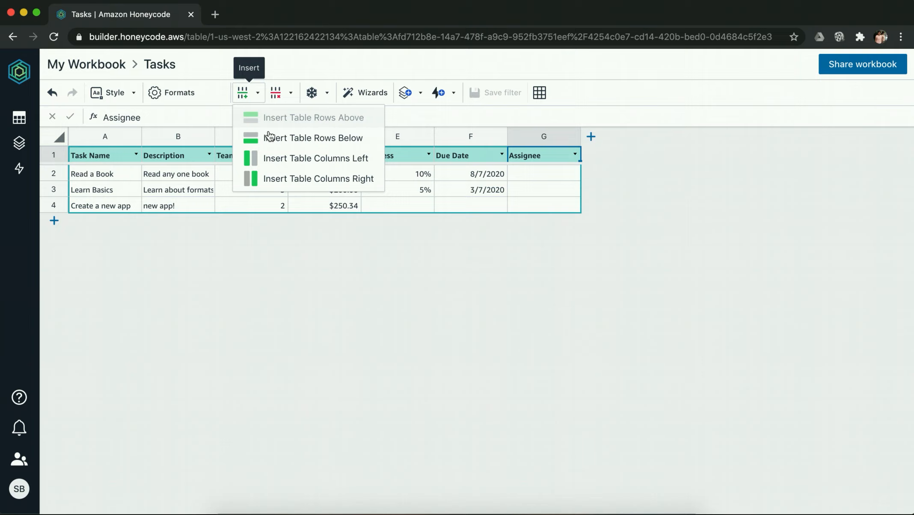
pyautogui.click(288, 167)
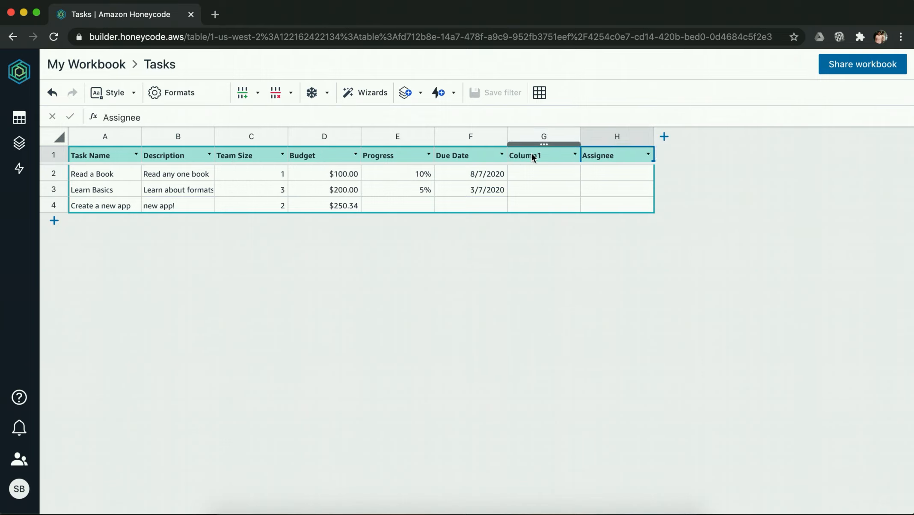
pyautogui.doubleClick(531, 155)
pyautogui.write('S')
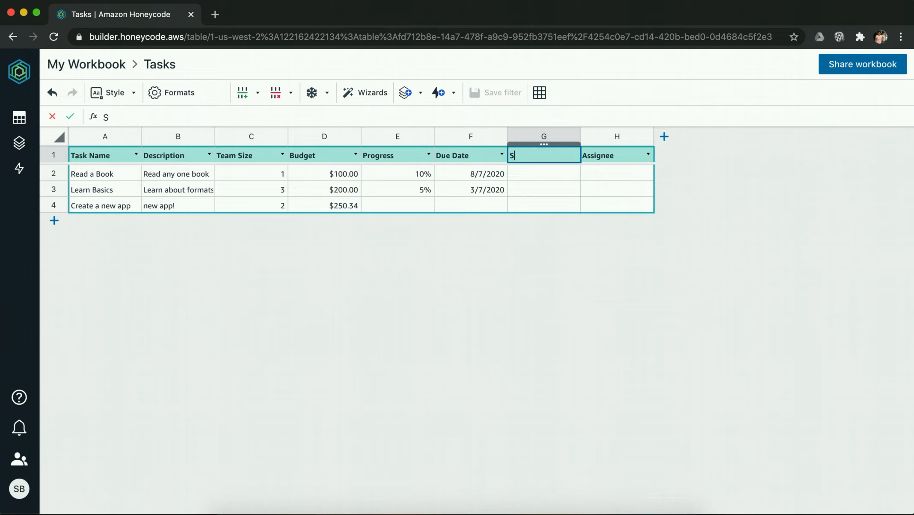
pyautogui.write('tart time')
pyautogui.click(539, 173)
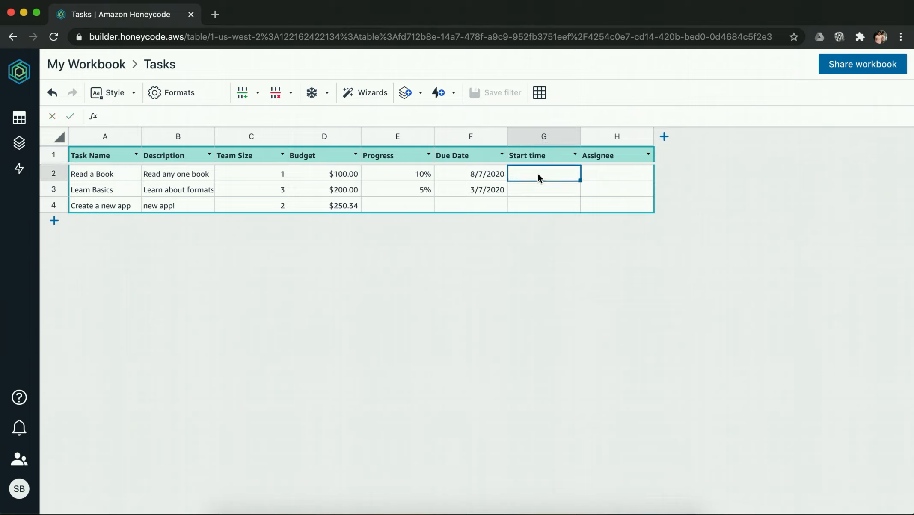
# Format the Start time column as Time in the 3:04 PM style
pyautogui.click(544, 139)
pyautogui.click(195, 99)
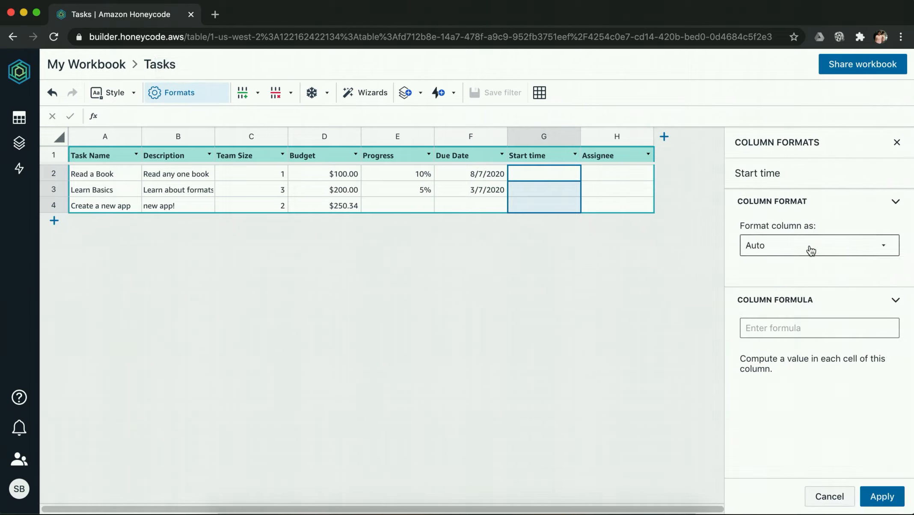
pyautogui.click(810, 251)
pyautogui.scroll(-2, 811, 440)
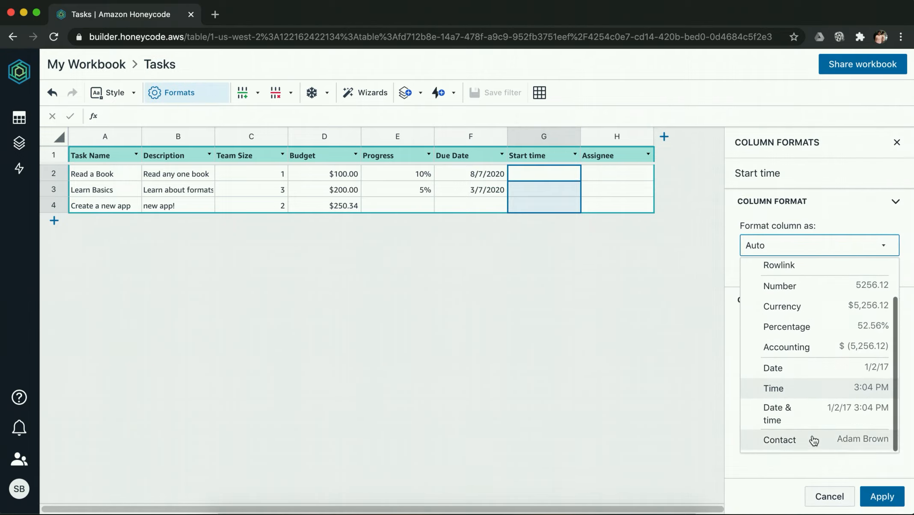
pyautogui.click(811, 390)
pyautogui.click(783, 304)
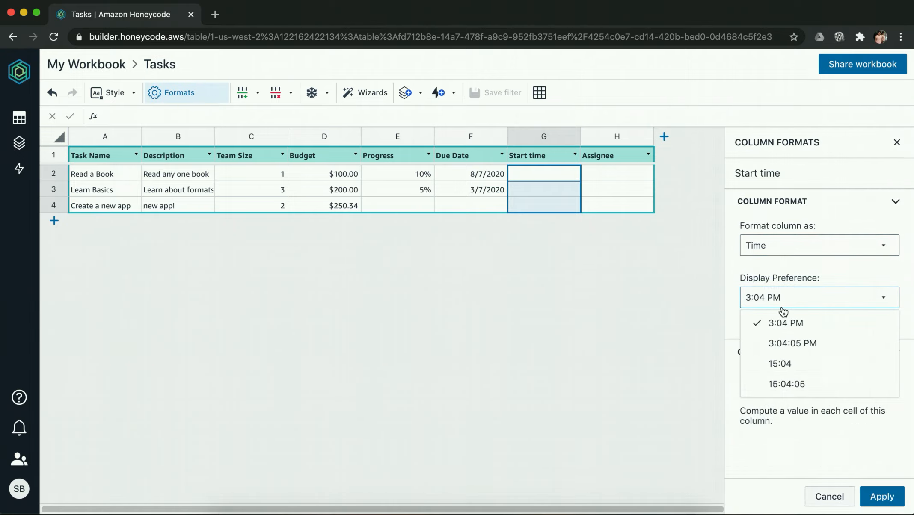
pyautogui.click(736, 331)
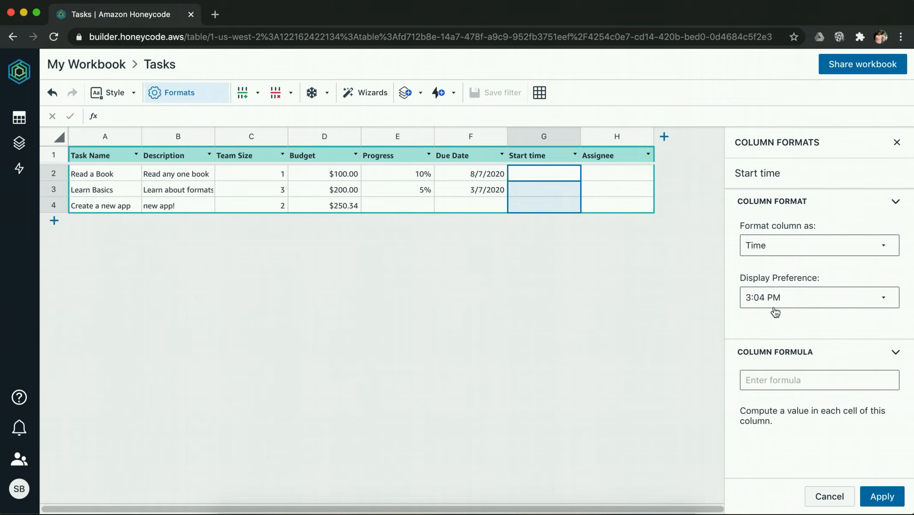
pyautogui.click(780, 301)
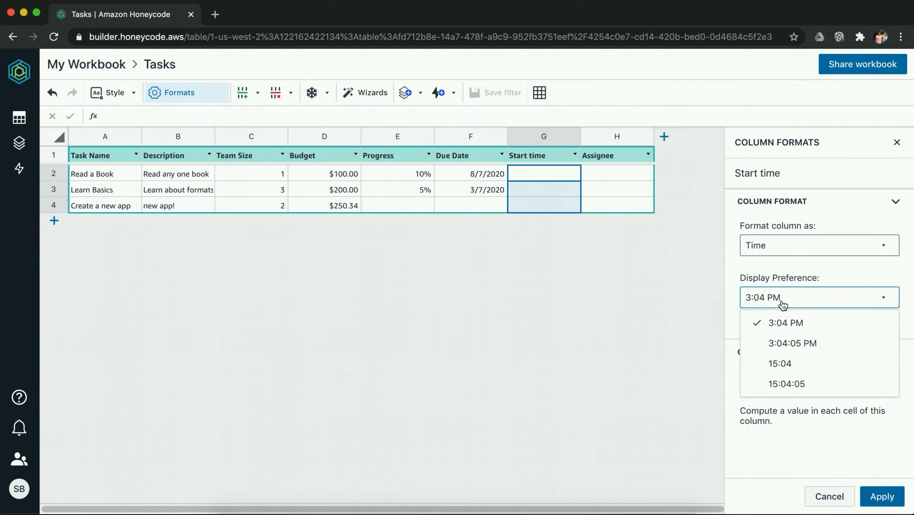
pyautogui.click(790, 344)
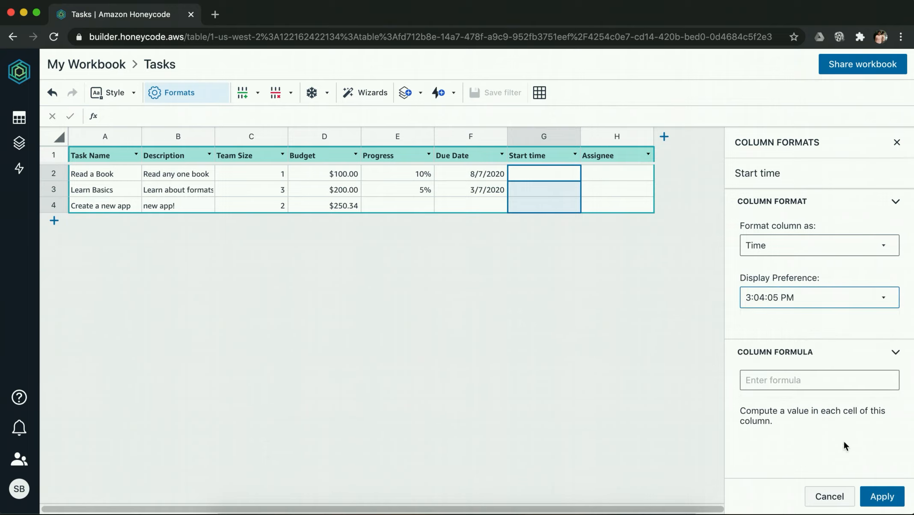
pyautogui.click(794, 301)
pyautogui.click(785, 323)
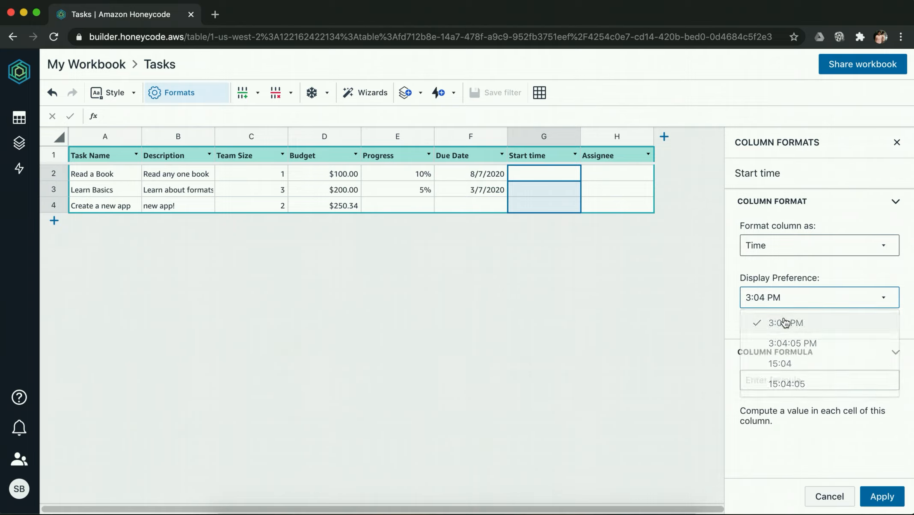
pyautogui.click(803, 301)
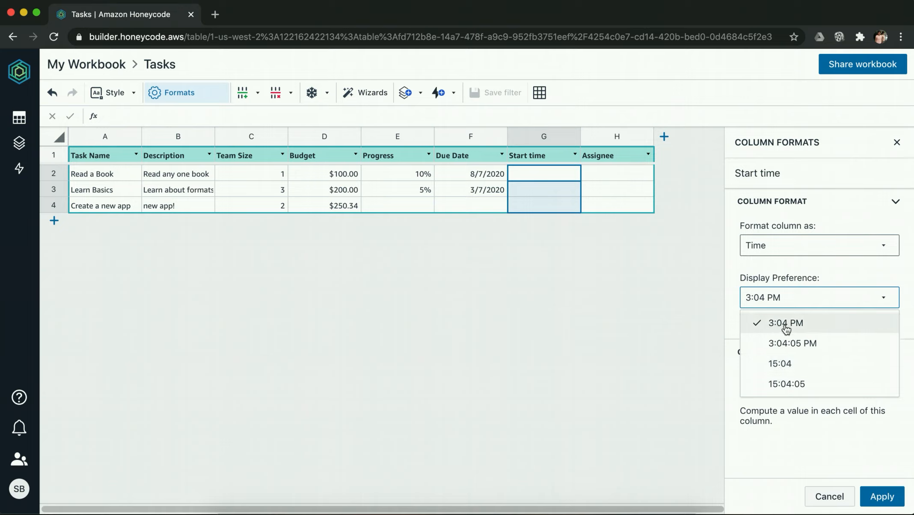
pyautogui.click(884, 498)
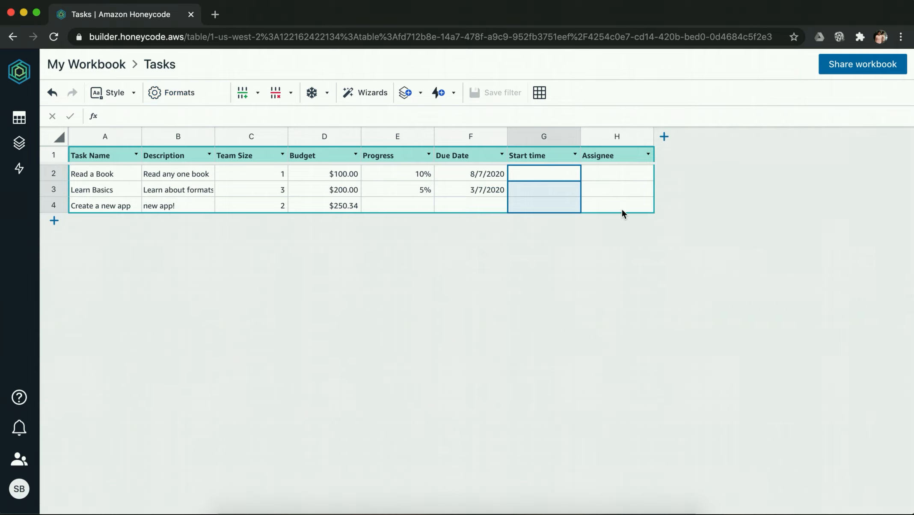
pyautogui.click(560, 175)
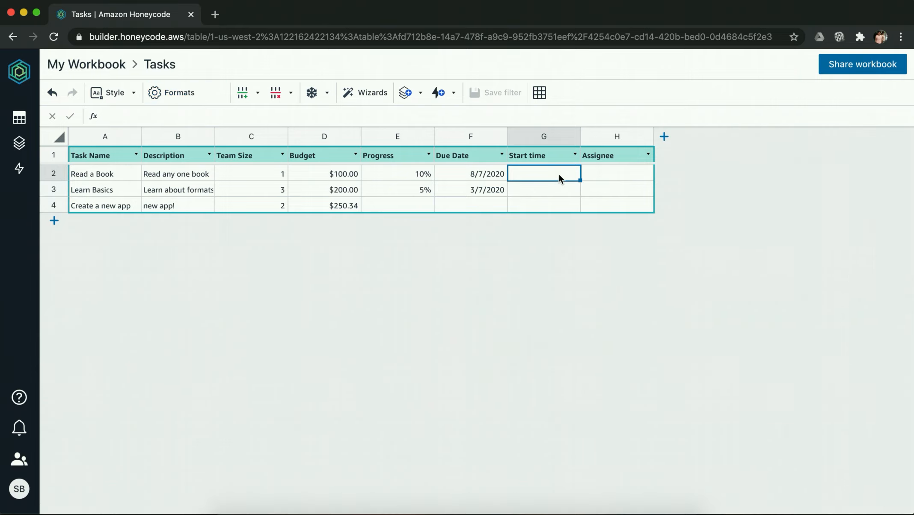
# Enter 5:40 as Read a Book's Start time, then switch to the PowerPoint presentation
pyautogui.write('5:40')
pyautogui.click(559, 192)
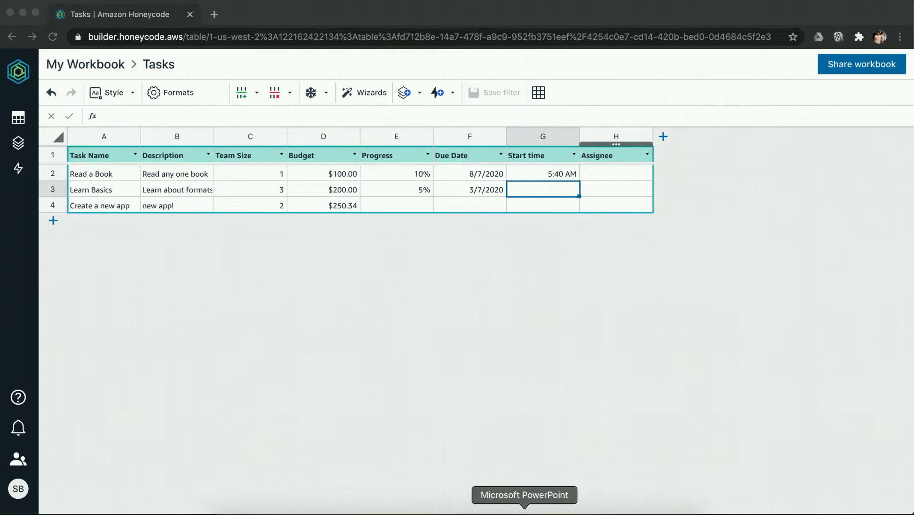
pyautogui.click(524, 513)
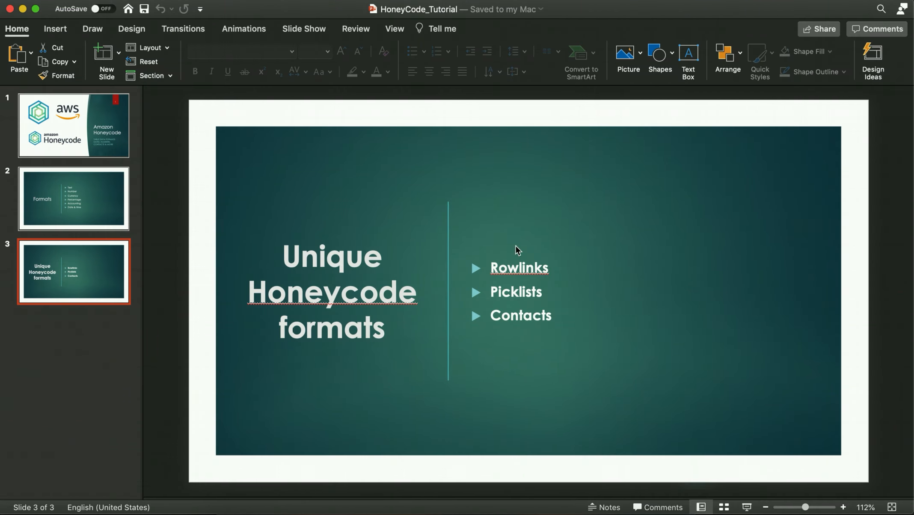
# Minimize PowerPoint to return to the Honeycode Tasks table
pyautogui.click(23, 8)
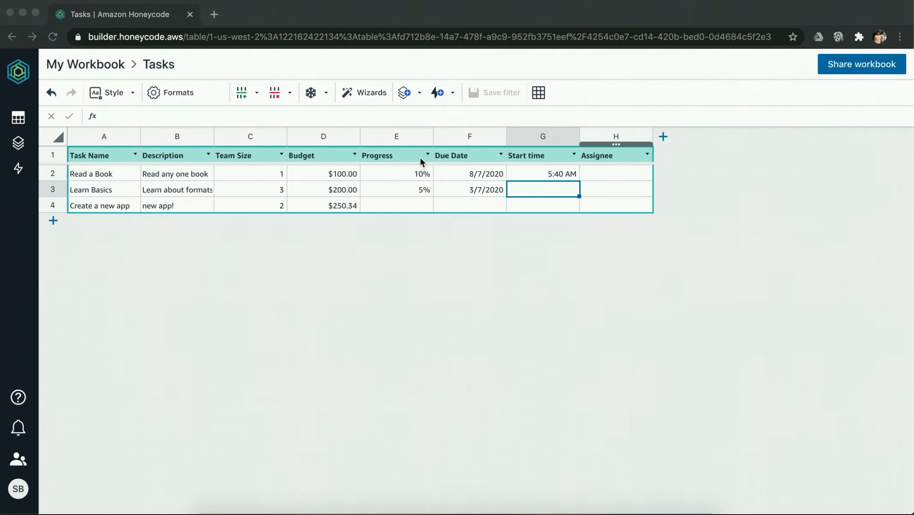
# Format column H (Assignee) as Contact, with contacts displayed by name only
pyautogui.click(611, 137)
pyautogui.click(179, 95)
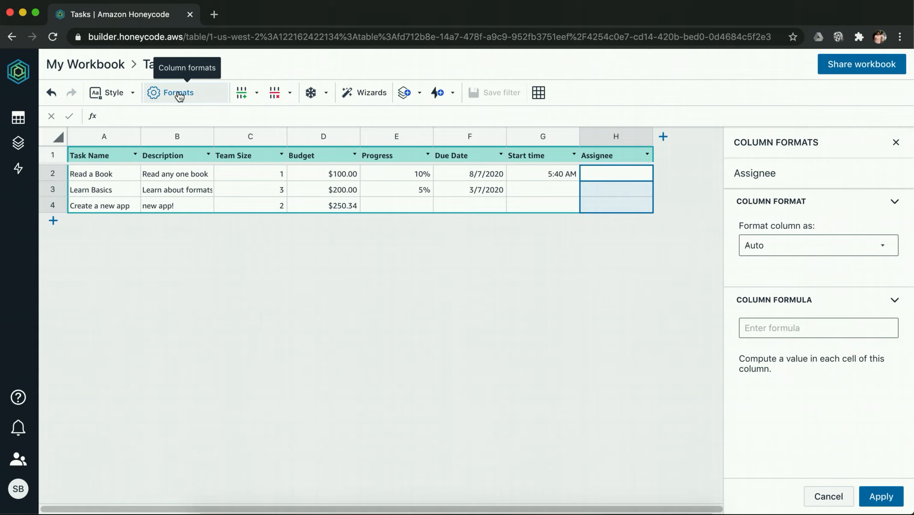
pyautogui.click(789, 250)
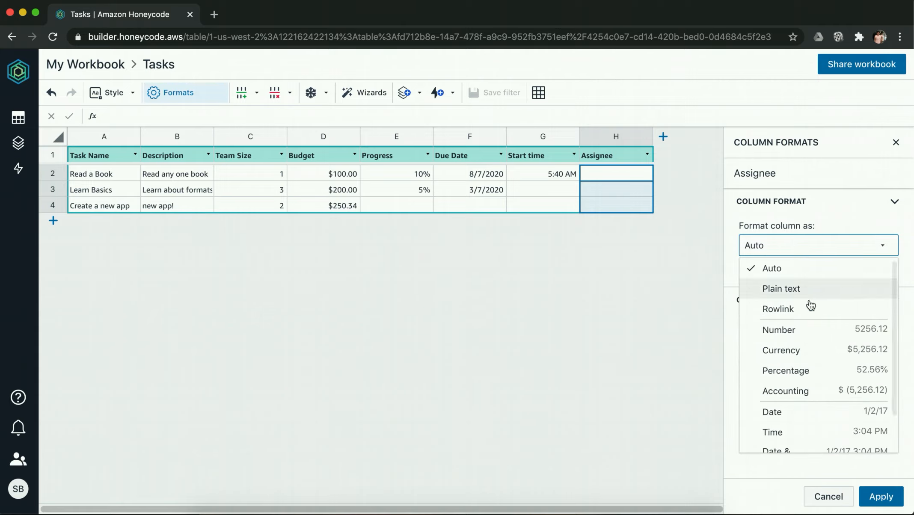
pyautogui.scroll(-2, 811, 306)
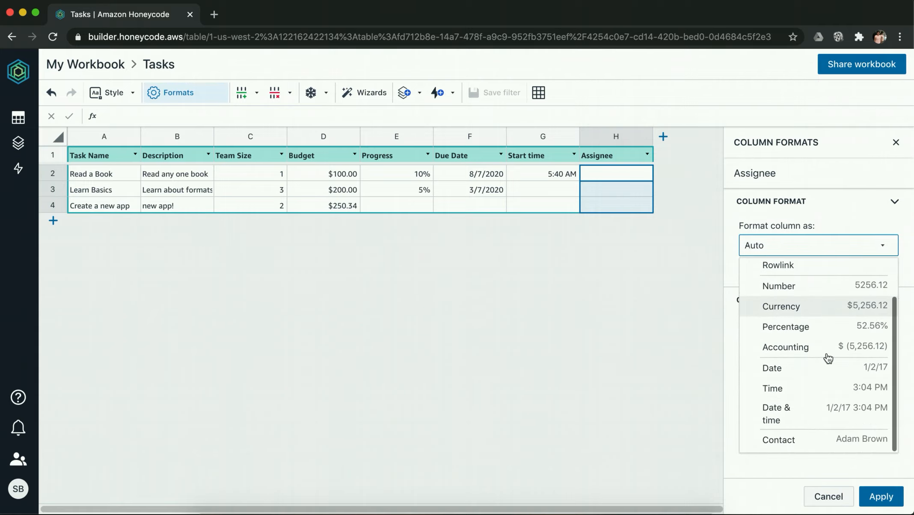
pyautogui.click(802, 447)
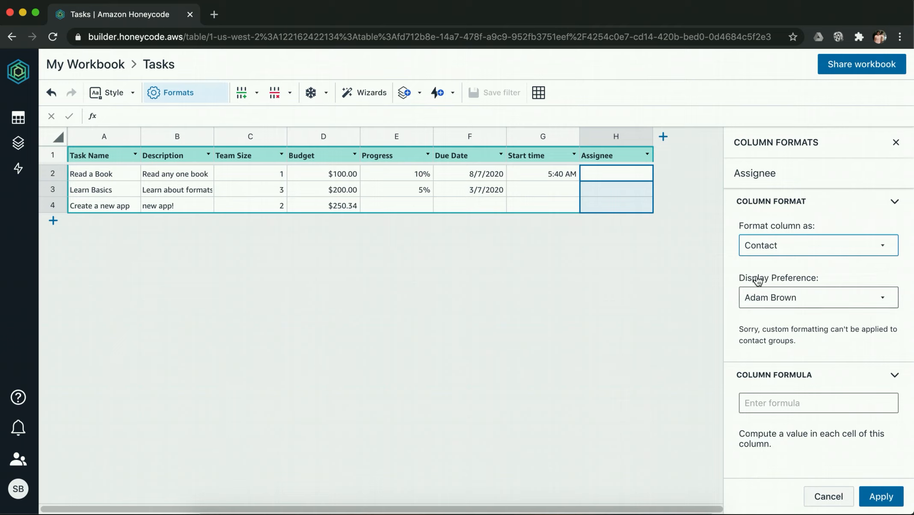
pyautogui.click(790, 297)
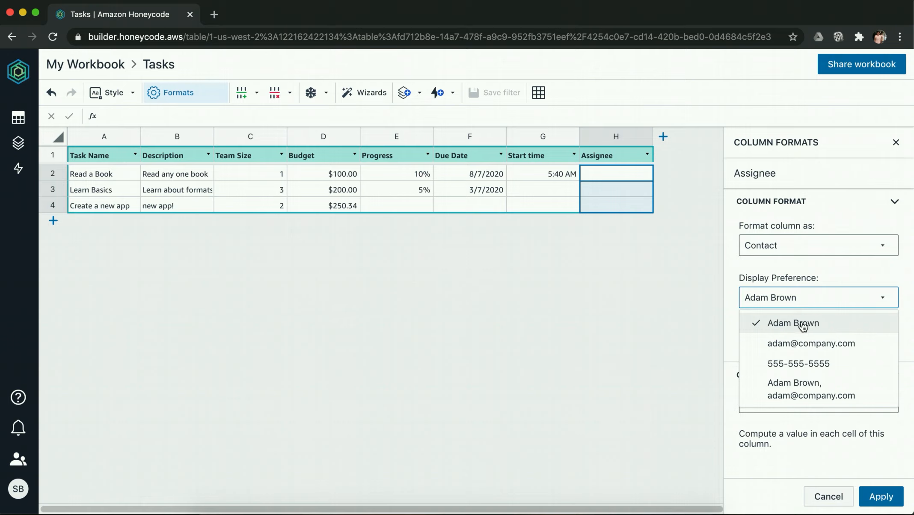
pyautogui.click(786, 444)
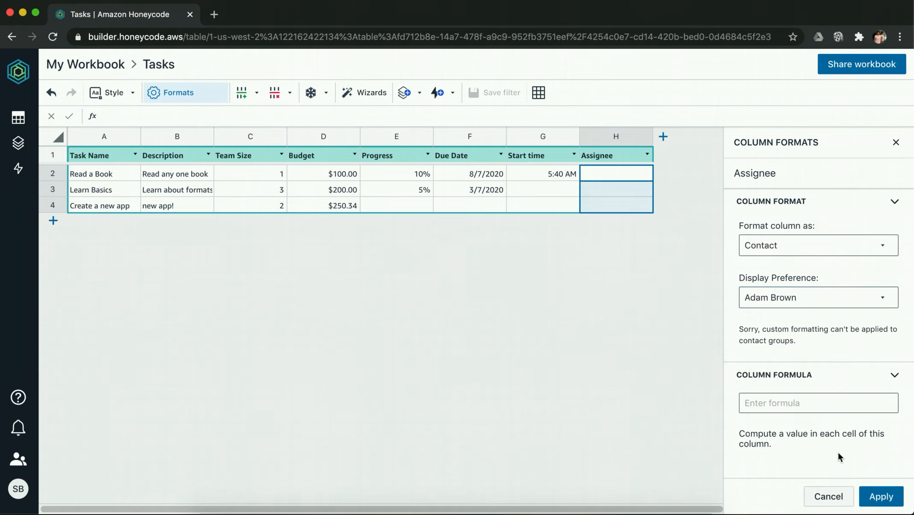
pyautogui.click(878, 497)
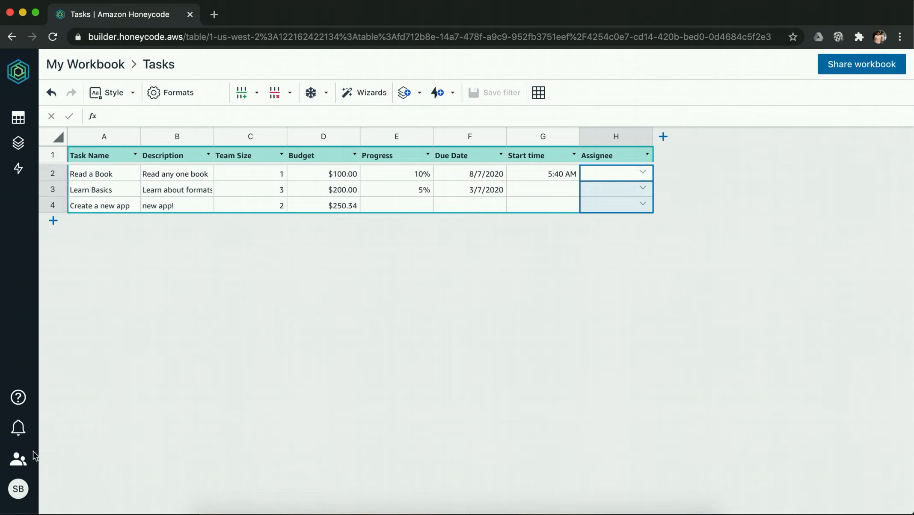
# Invite a third member to the Finance Team by e-mail, then go back to the Tasks table
pyautogui.click(18, 460)
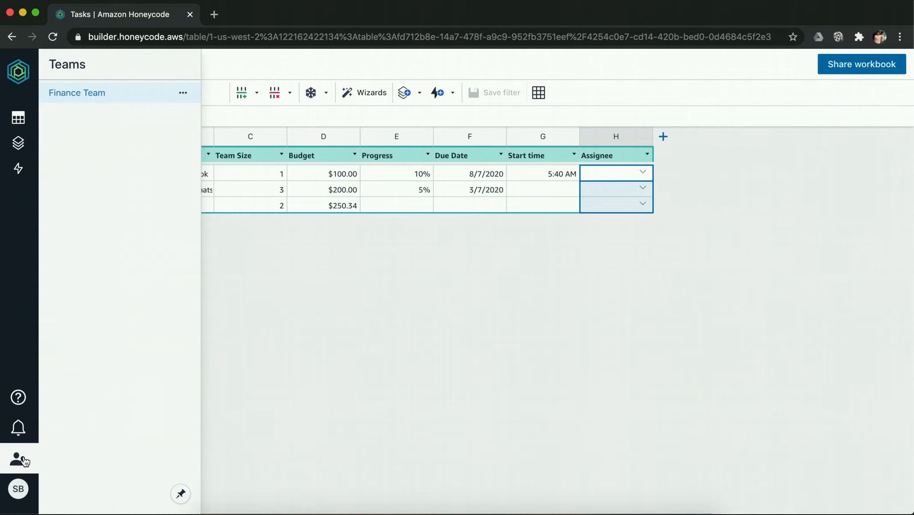
pyautogui.click(83, 100)
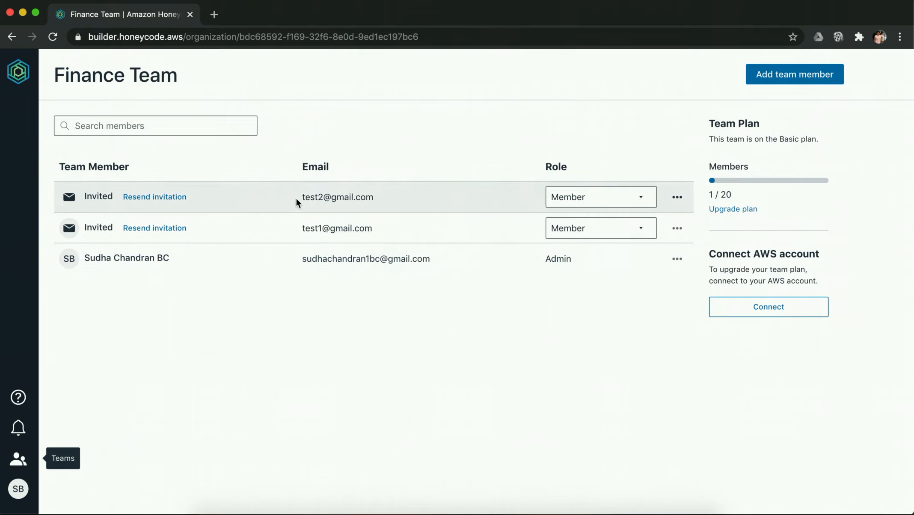
pyautogui.moveTo(298, 202); pyautogui.dragTo(400, 221)
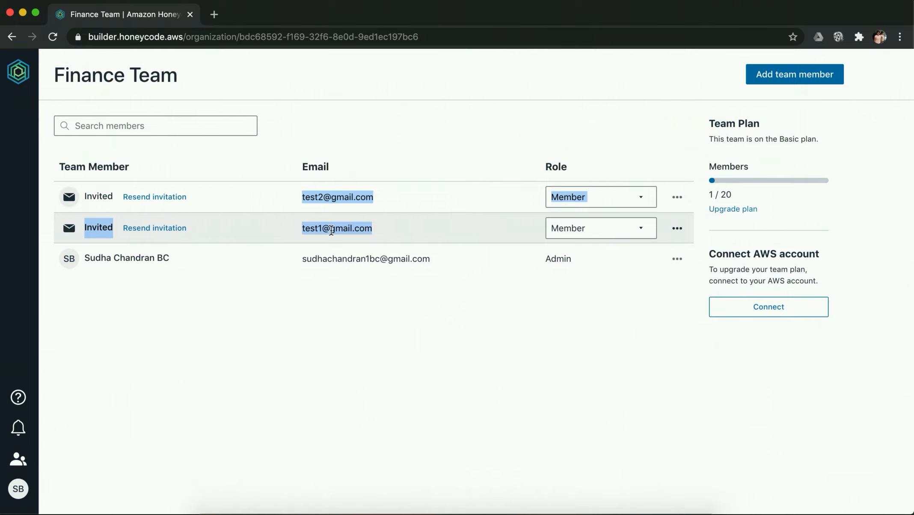
pyautogui.click(779, 81)
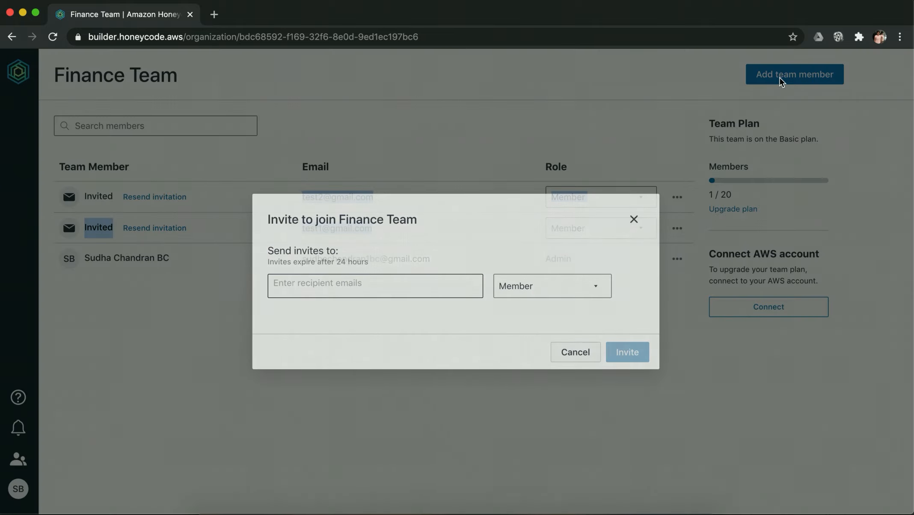
pyautogui.click(385, 290)
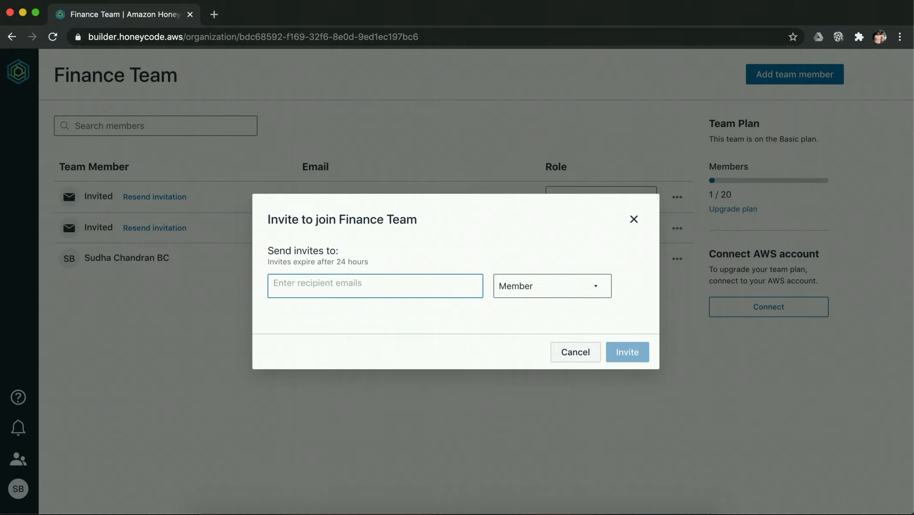
pyautogui.write('test3@')
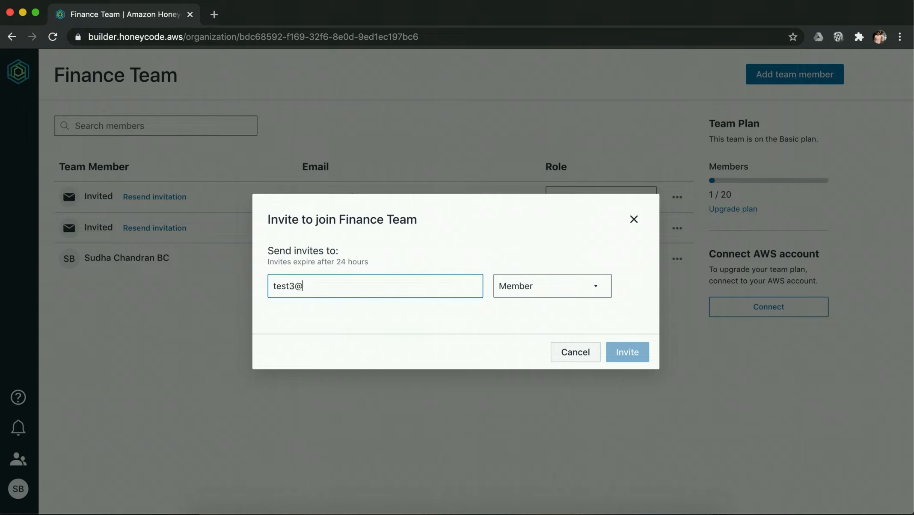
pyautogui.write('gmail.com')
pyautogui.click(628, 355)
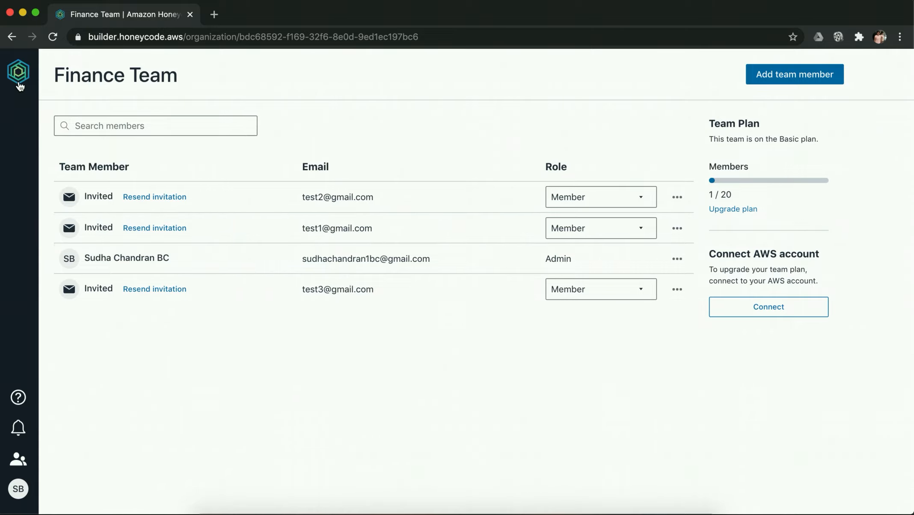
pyautogui.click(11, 36)
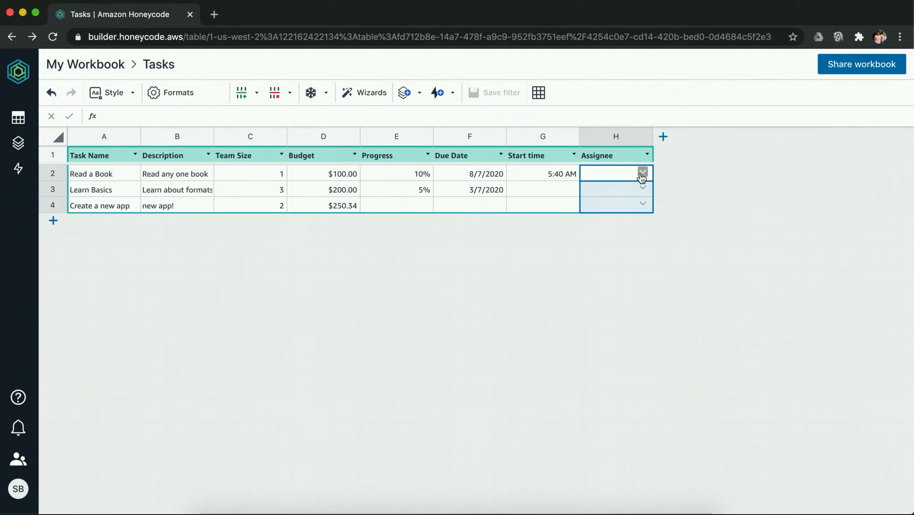
# Set Read a Book's Assignee to the owner's contact, after checking the Rowlinks and Picklists slide
pyautogui.click(643, 172)
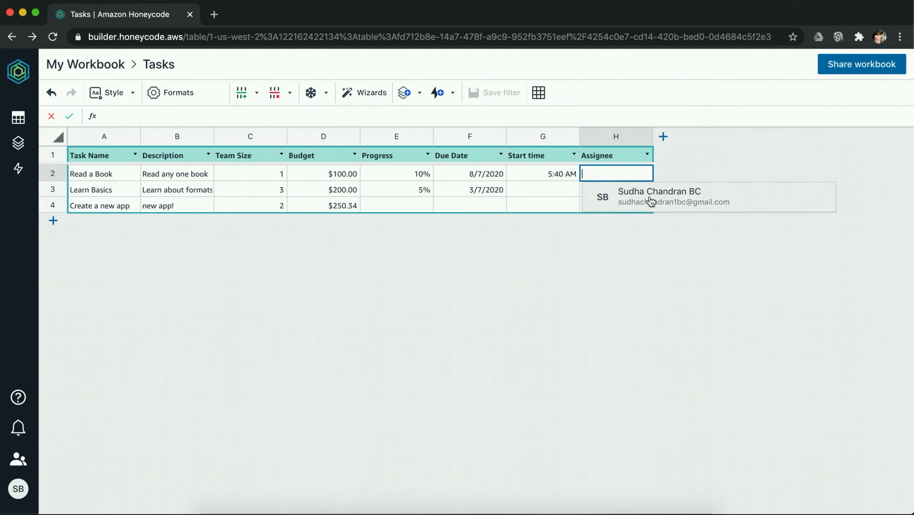
pyautogui.click(651, 201)
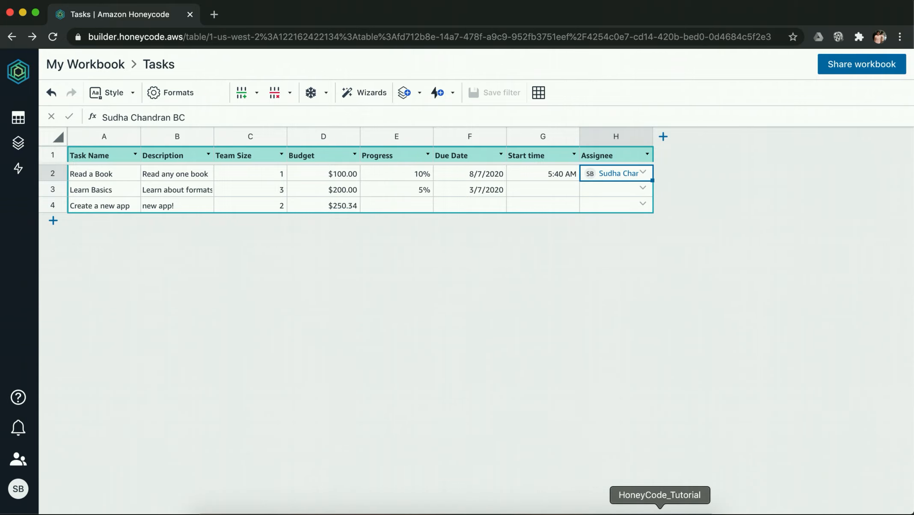
pyautogui.click(662, 512)
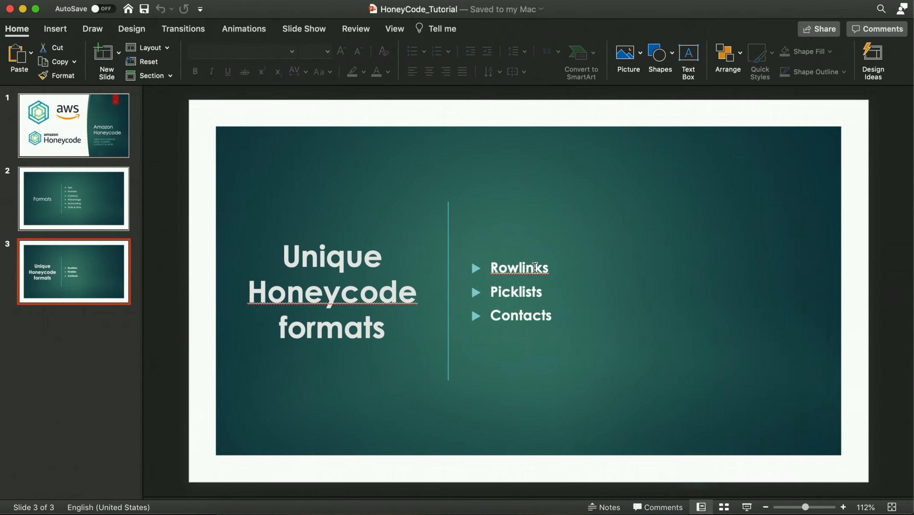
pyautogui.click(527, 268)
pyautogui.doubleClick(528, 268)
pyautogui.doubleClick(516, 292)
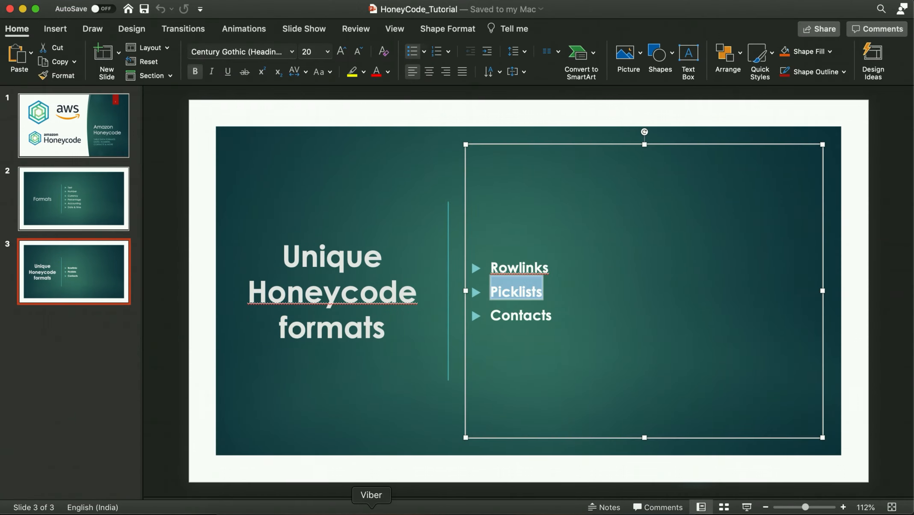
pyautogui.click(593, 511)
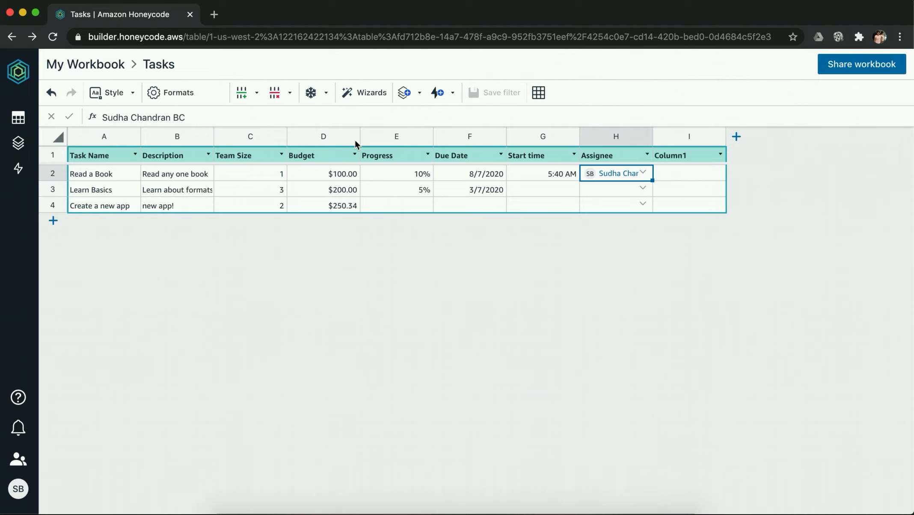
# Rename the Column1 header to Project
pyautogui.doubleClick(675, 155)
pyautogui.write('Pr')
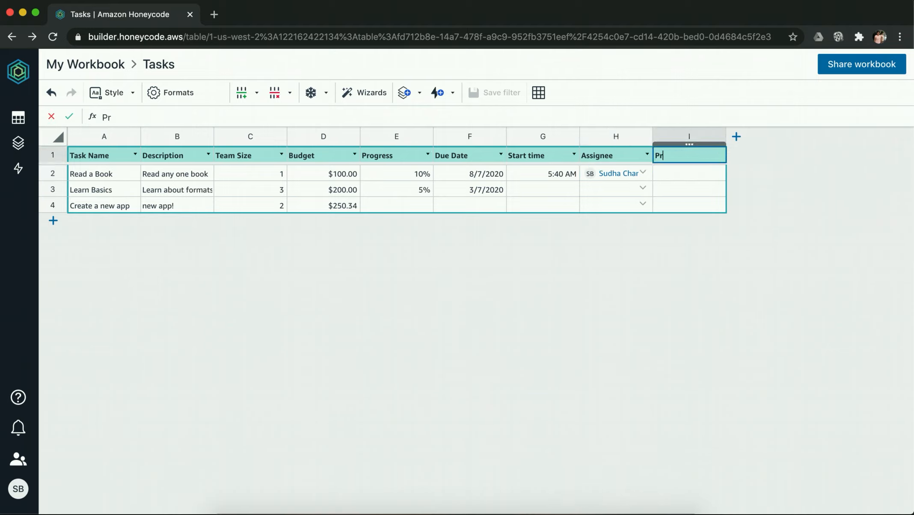
pyautogui.write('oject')
pyautogui.click(704, 188)
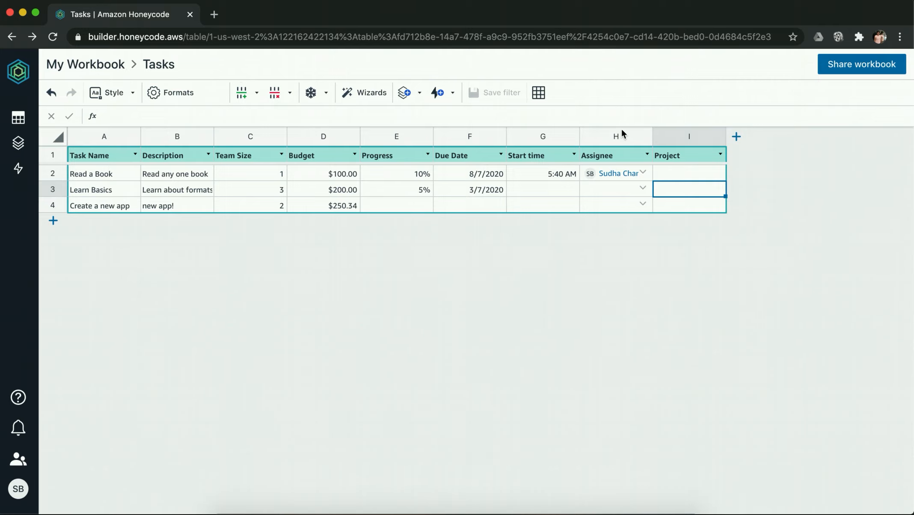
# Format the Project column as a Rowlink picklist sourced from the Projects table
pyautogui.click(681, 154)
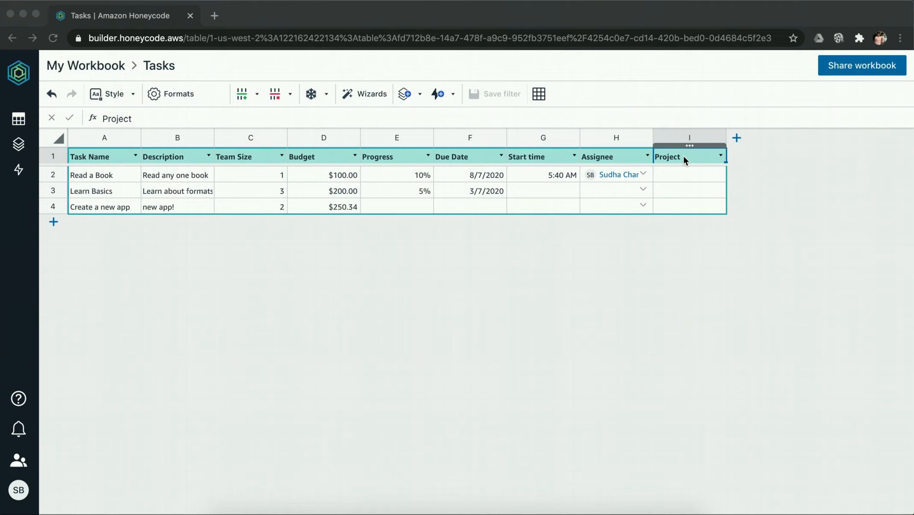
pyautogui.click(20, 124)
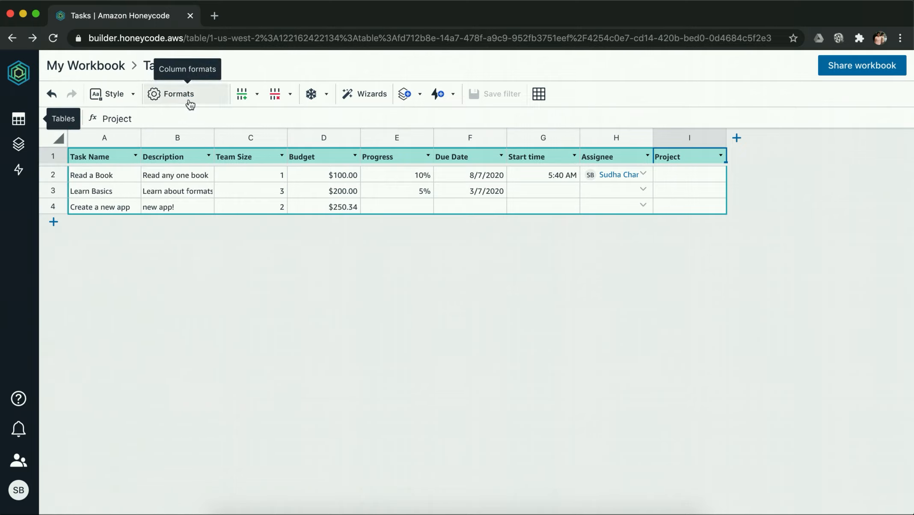
pyautogui.click(189, 103)
pyautogui.click(810, 256)
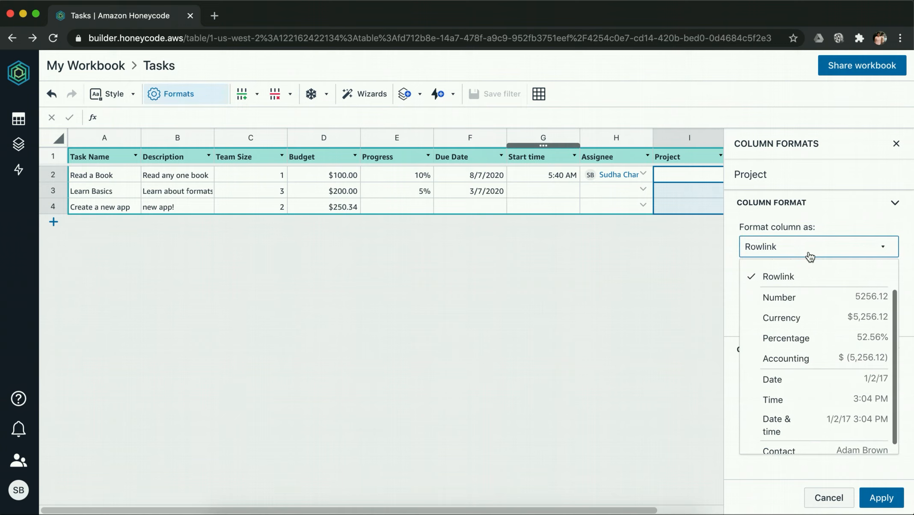
pyautogui.scroll(1, 743, 297)
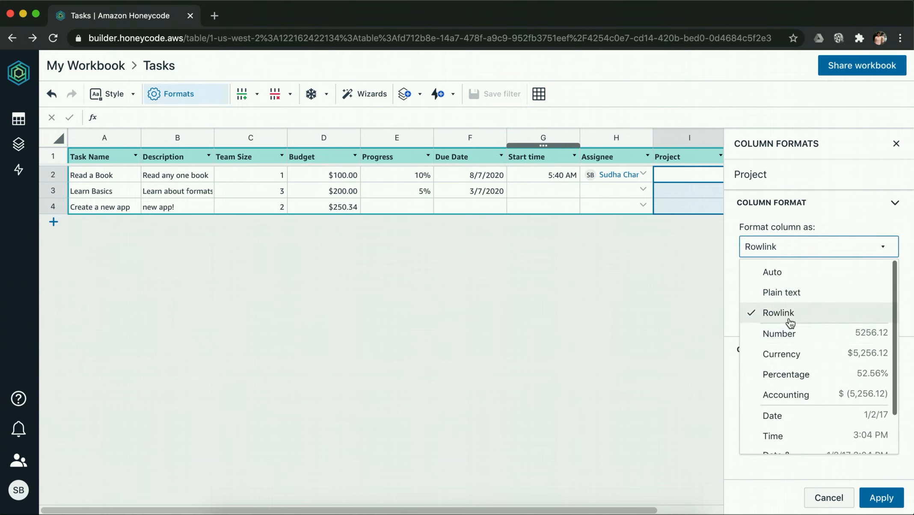
pyautogui.click(789, 317)
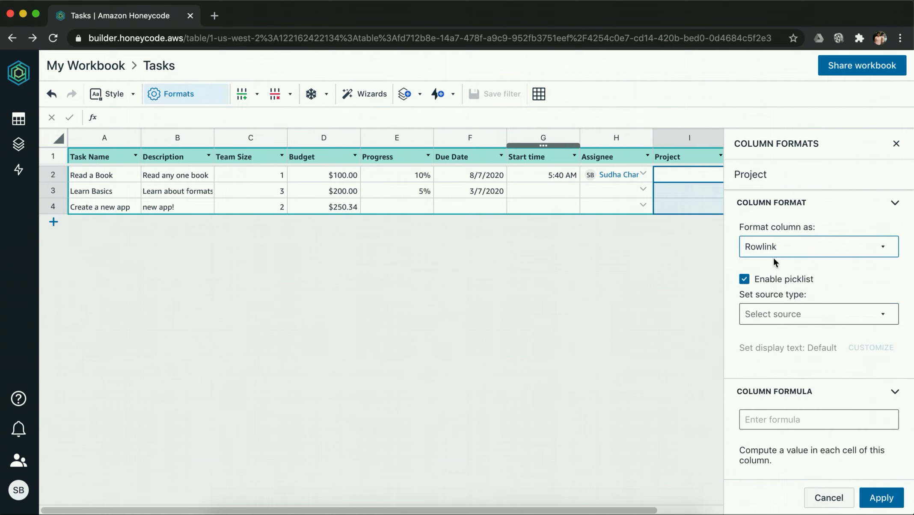
pyautogui.click(795, 314)
pyautogui.click(790, 340)
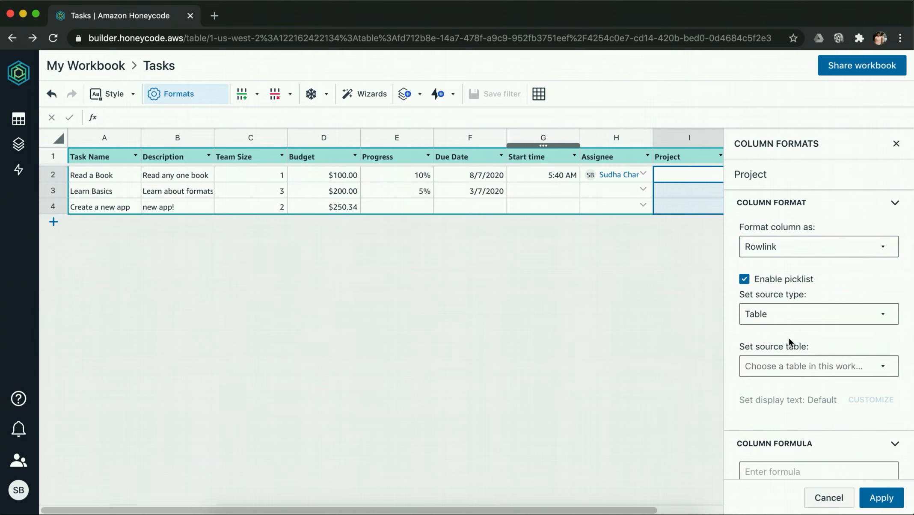
pyautogui.click(775, 367)
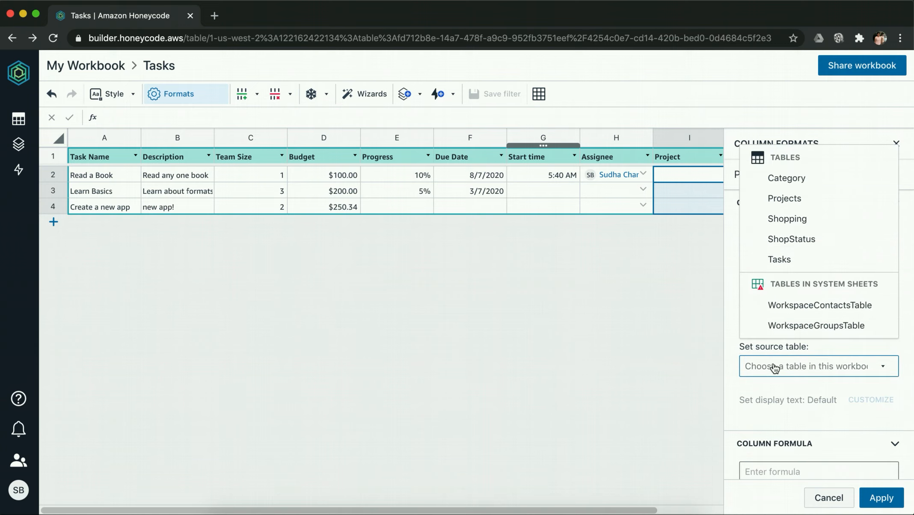
pyautogui.click(799, 198)
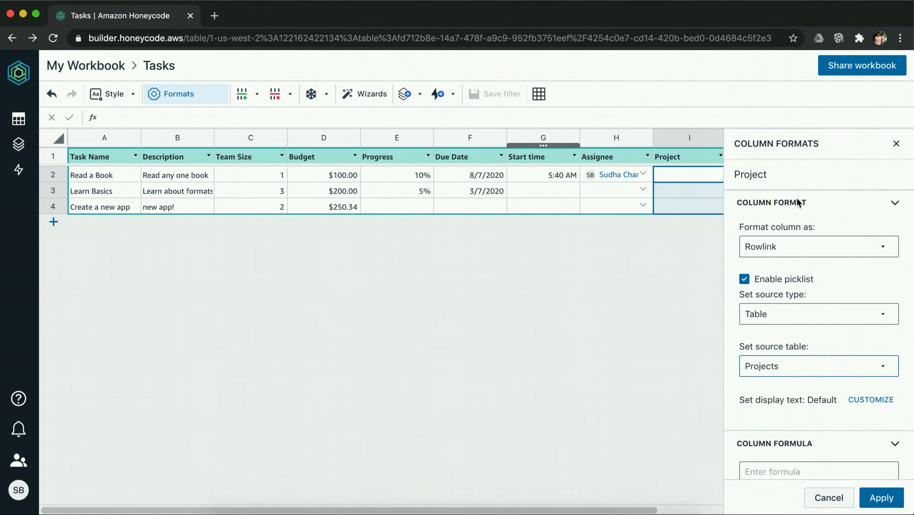
pyautogui.click(890, 497)
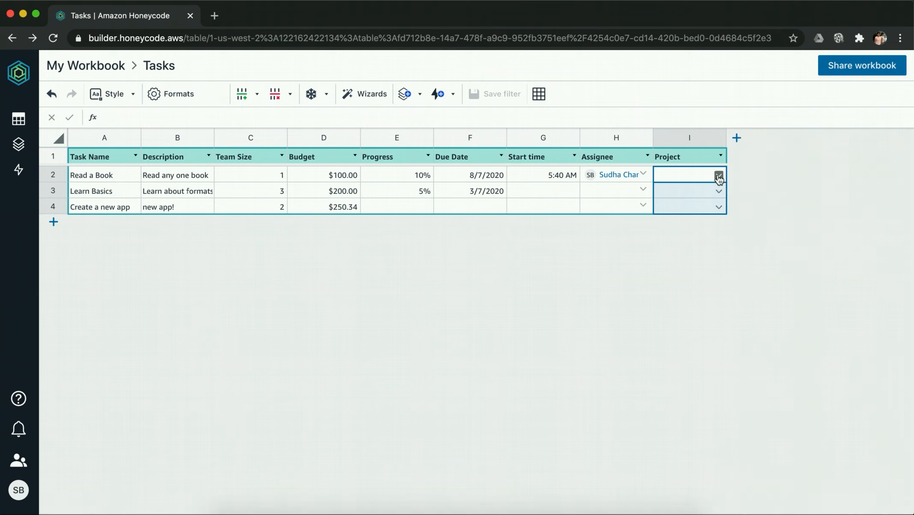
# Set Read a Book's project to Plan a vacation and Learn Basics' to Learn Honeycode
pyautogui.click(719, 176)
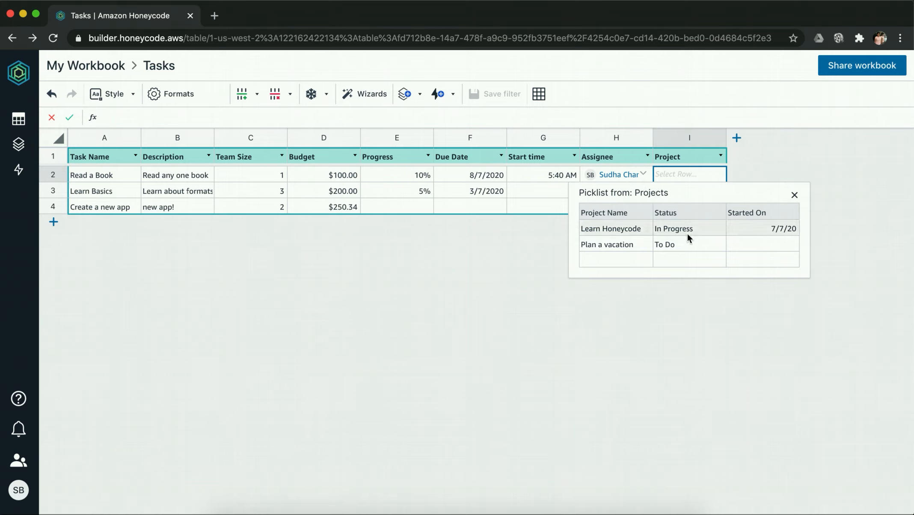
pyautogui.press('Escape')
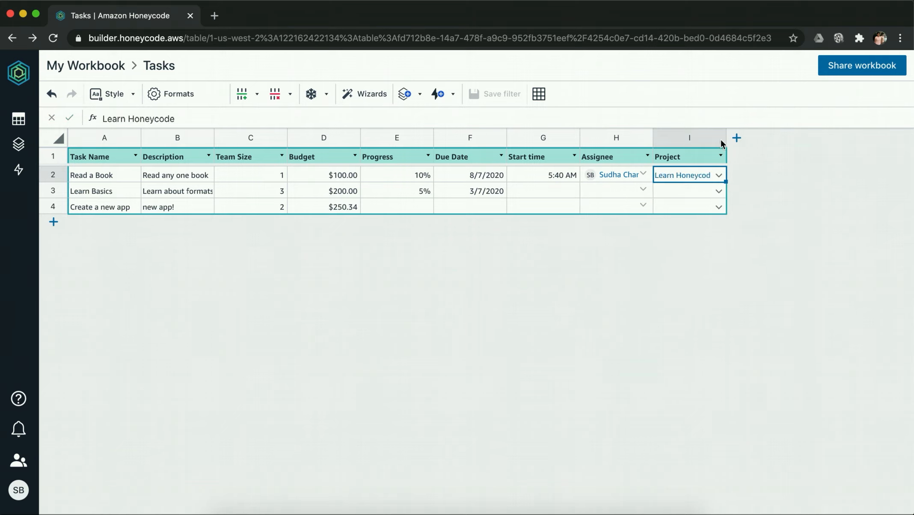
pyautogui.click(718, 178)
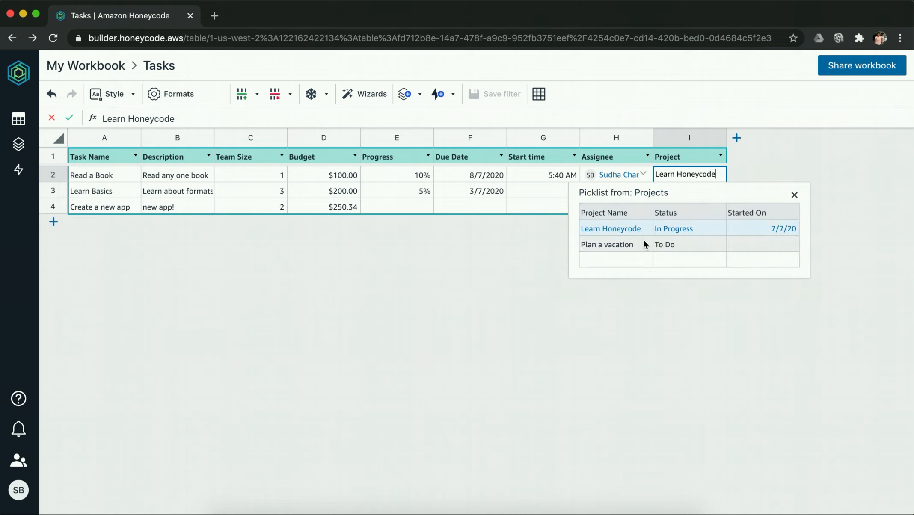
pyautogui.click(646, 242)
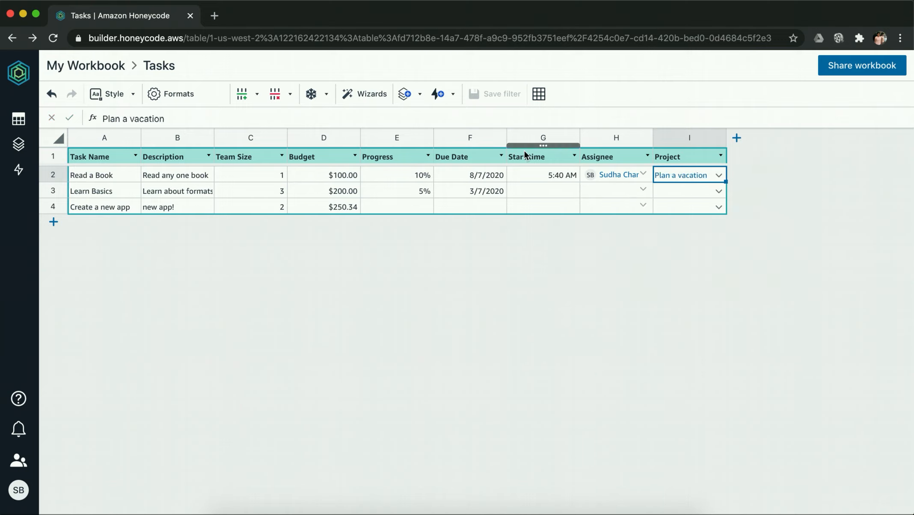
pyautogui.click(719, 192)
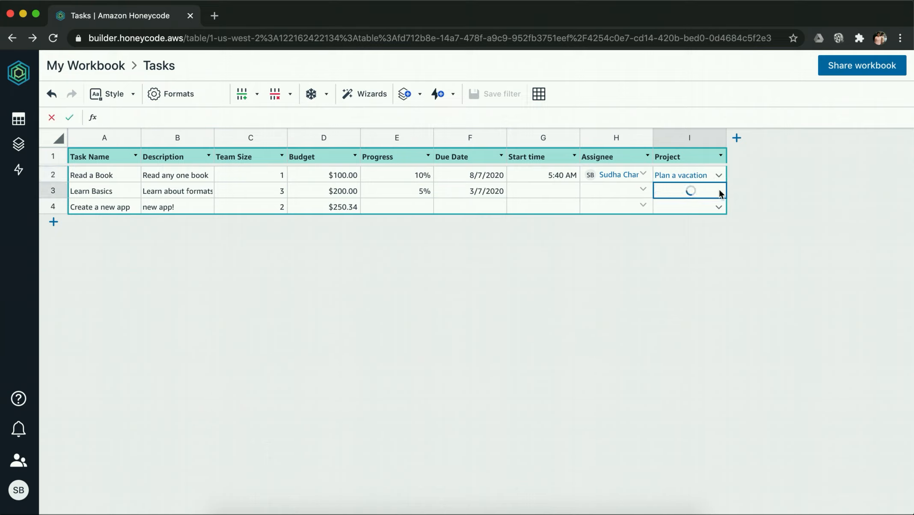
pyautogui.click(653, 247)
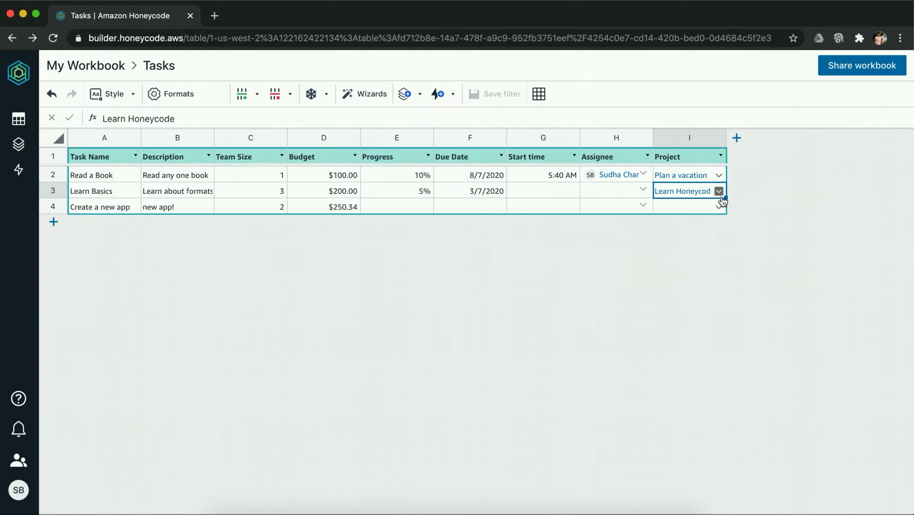
# Follow the Plan a vacation rowlink to the Projects table, then return to Tasks
pyautogui.click(691, 179)
pyautogui.click(691, 179)
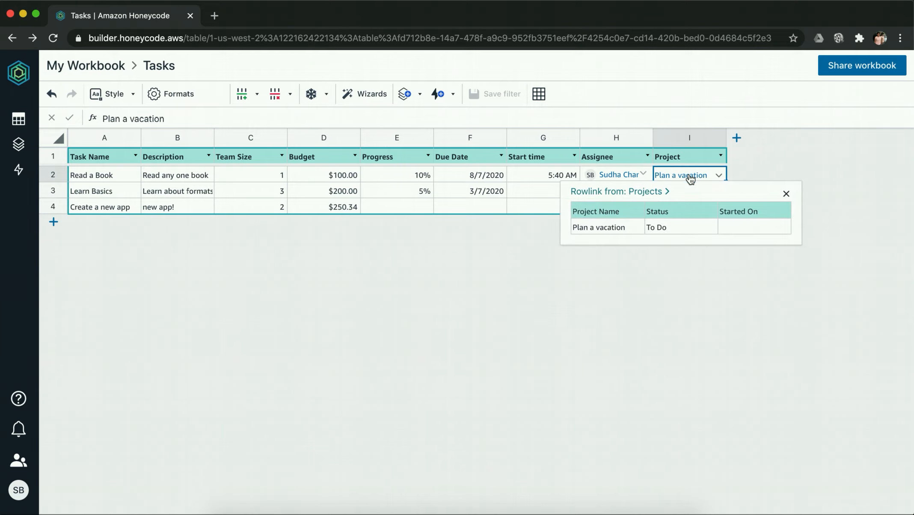
pyautogui.click(656, 191)
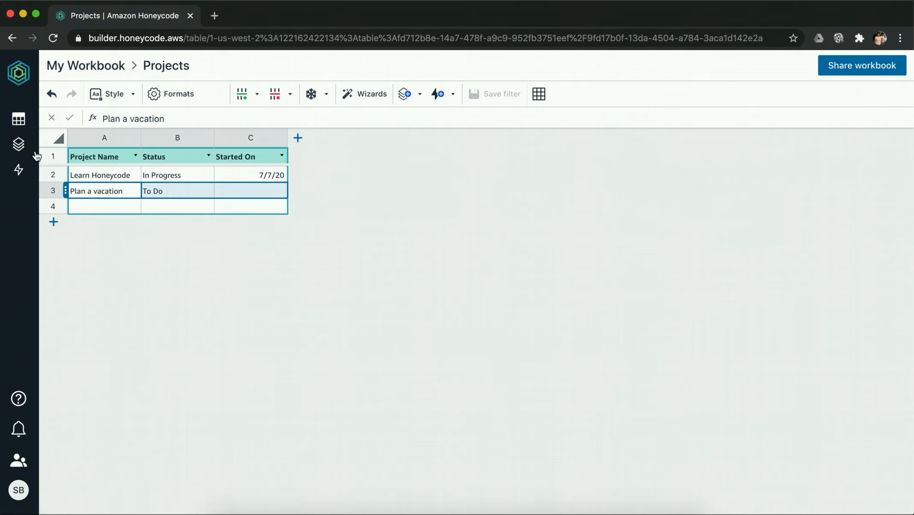
pyautogui.click(24, 124)
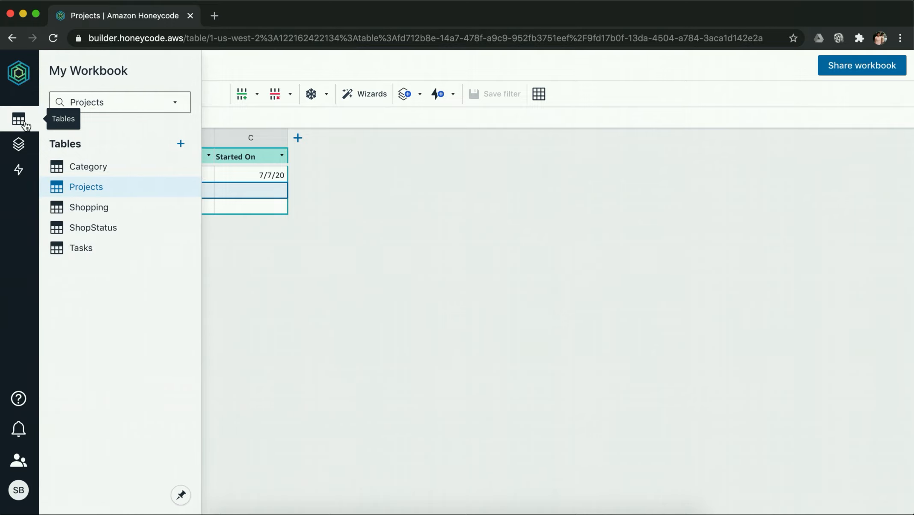
pyautogui.click(104, 250)
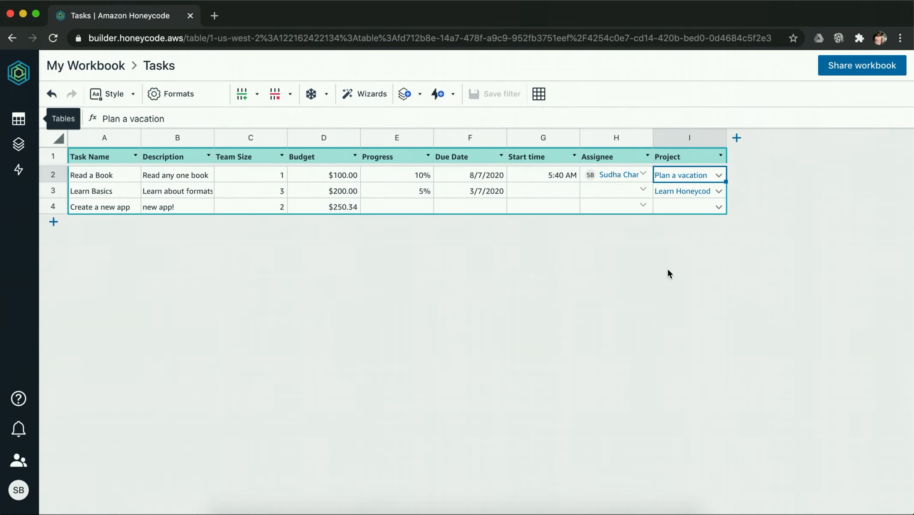
# Add column J after Project, name its header Status, and select it
pyautogui.click(737, 138)
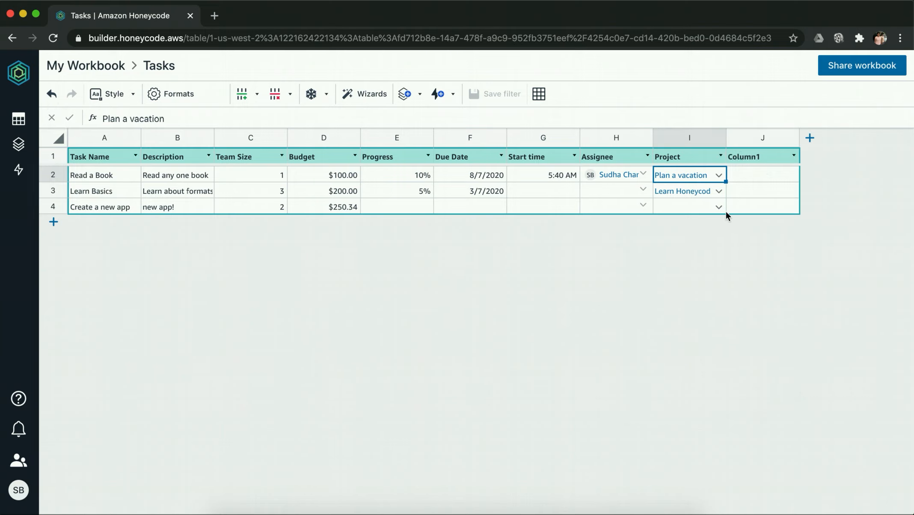
pyautogui.click(765, 157)
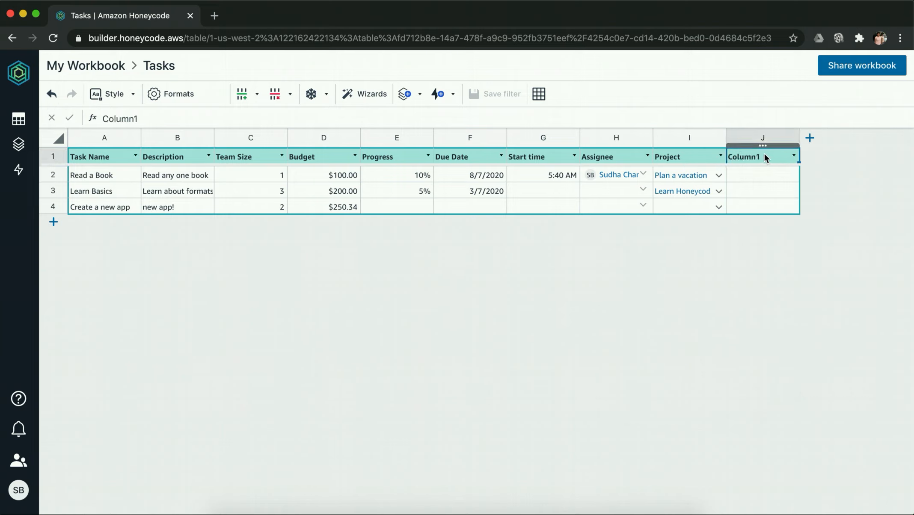
pyautogui.write('S')
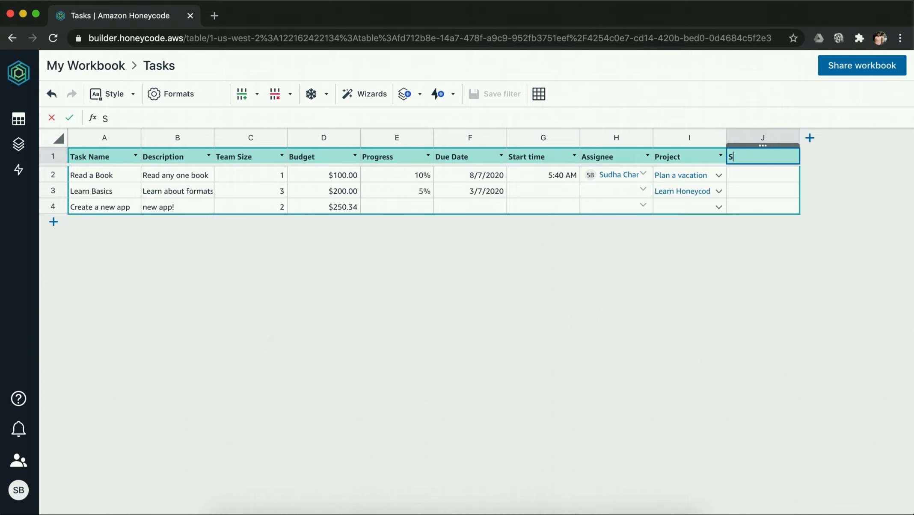
pyautogui.write('tatus')
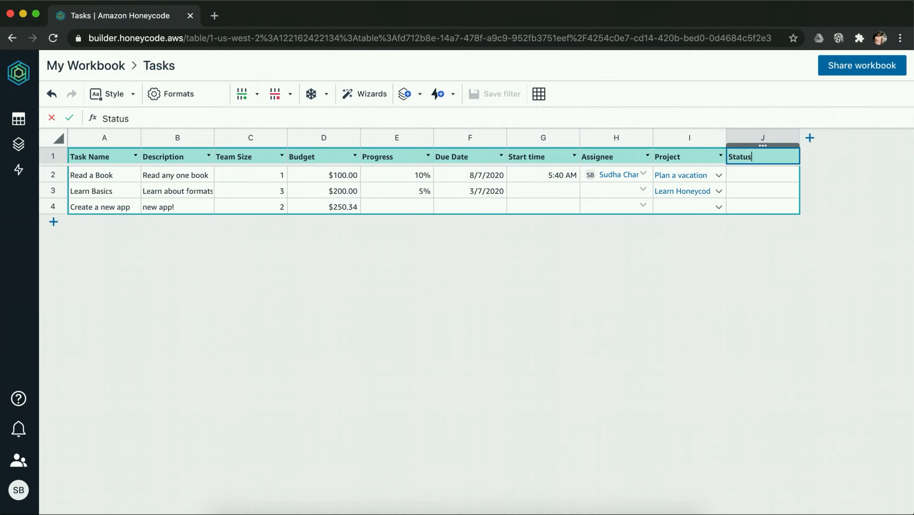
pyautogui.click(768, 174)
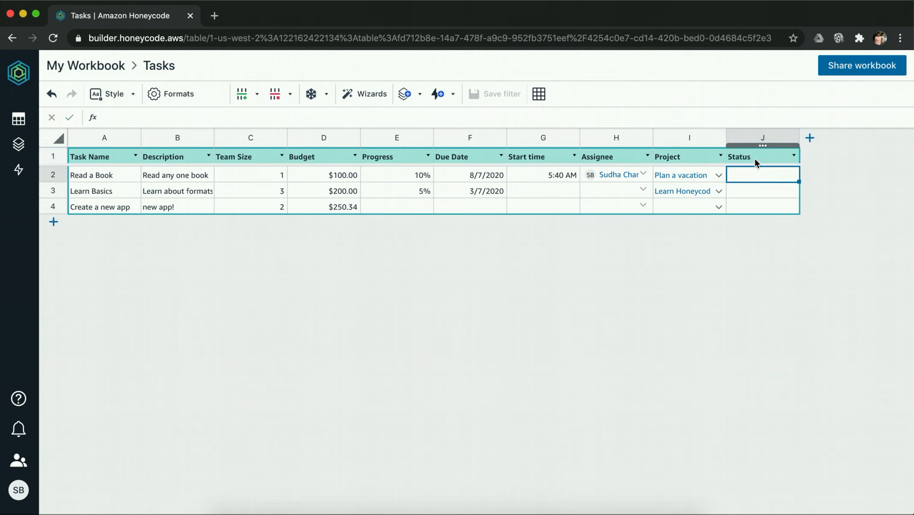
pyautogui.click(757, 144)
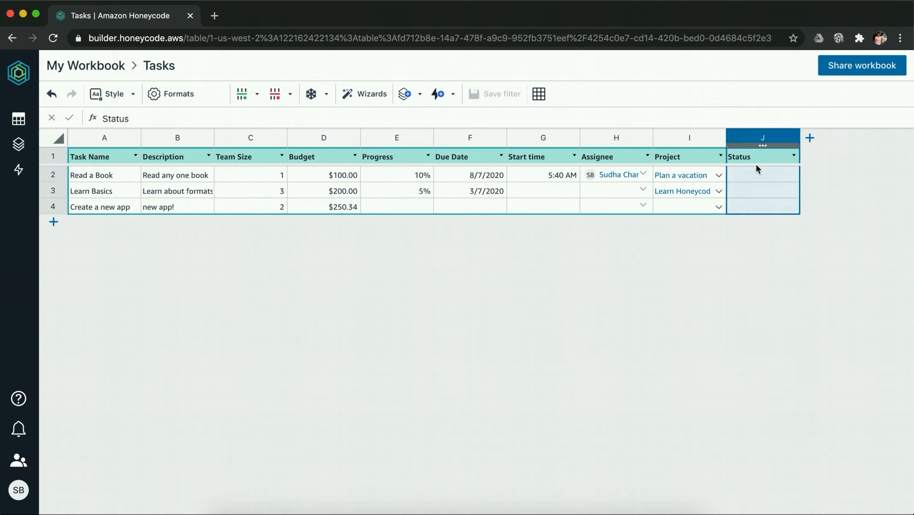
pyautogui.click(18, 119)
# Create a blank table and delete Column2 and Column3, leaving one column
pyautogui.click(180, 144)
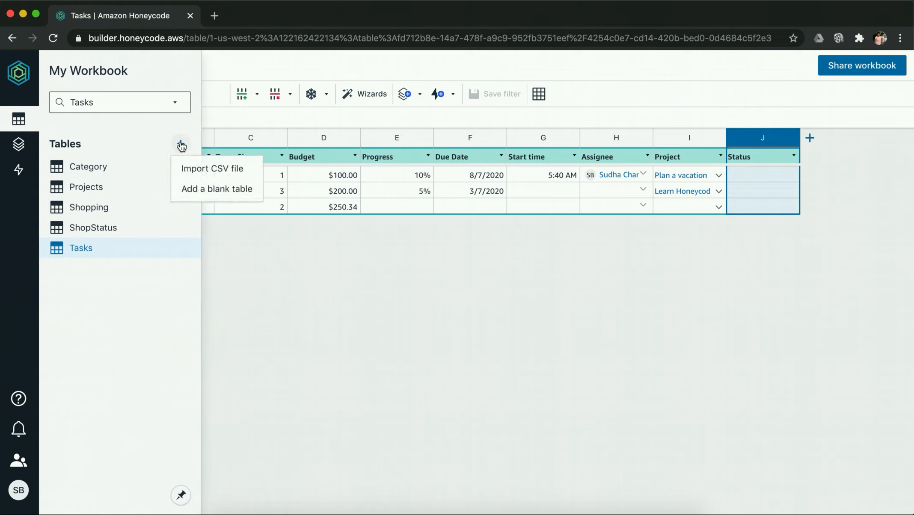
pyautogui.click(219, 190)
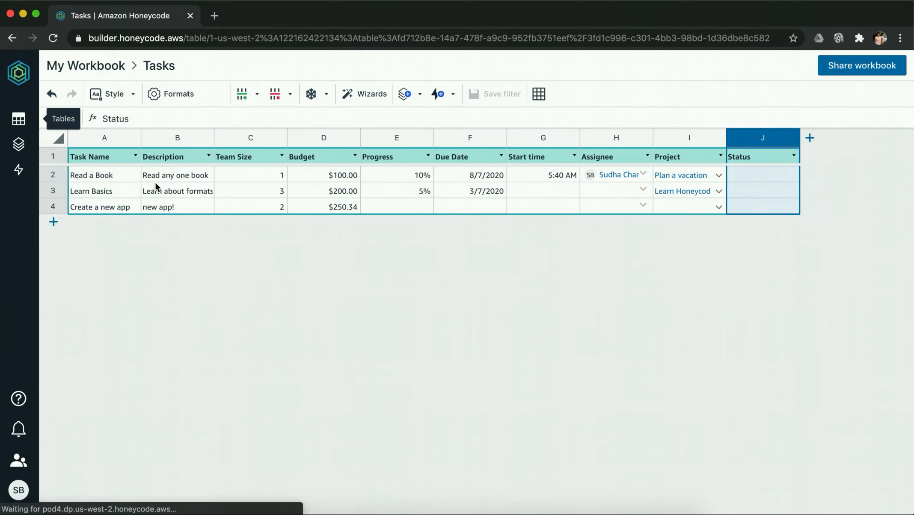
pyautogui.click(178, 137)
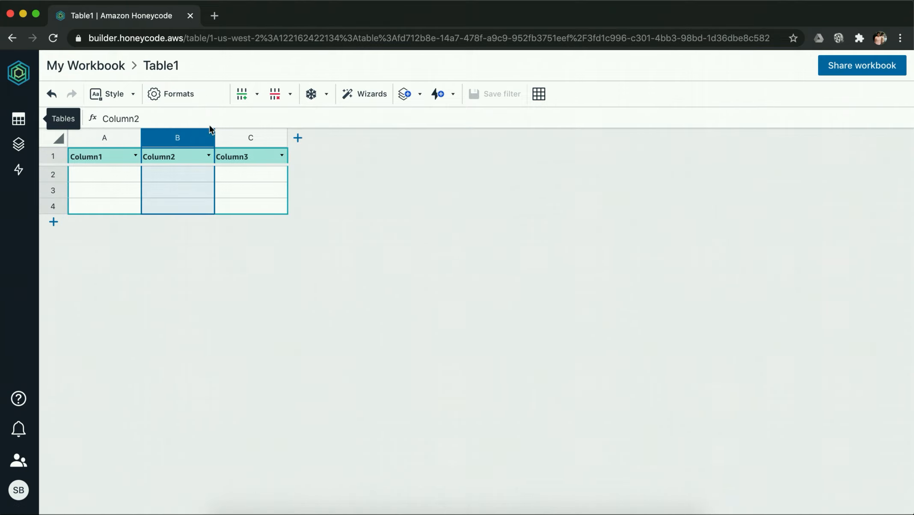
pyautogui.click(289, 97)
pyautogui.click(319, 141)
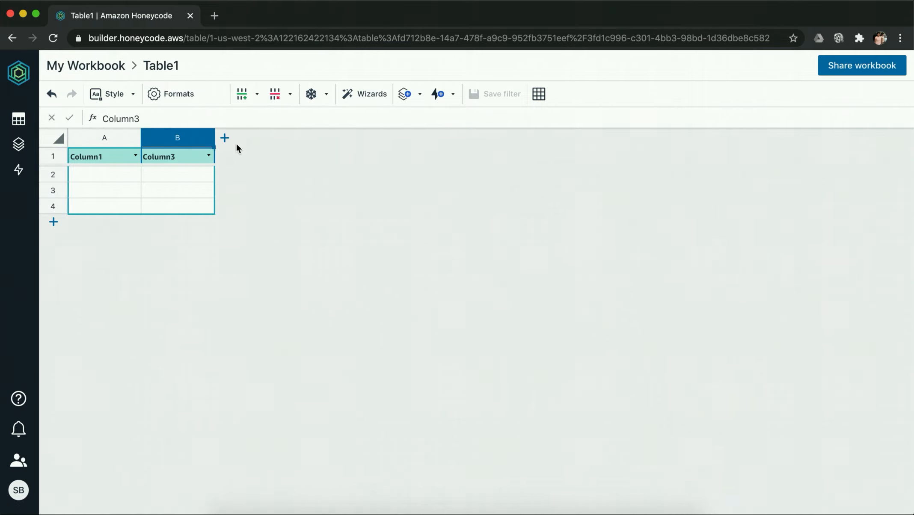
pyautogui.click(289, 95)
pyautogui.click(304, 141)
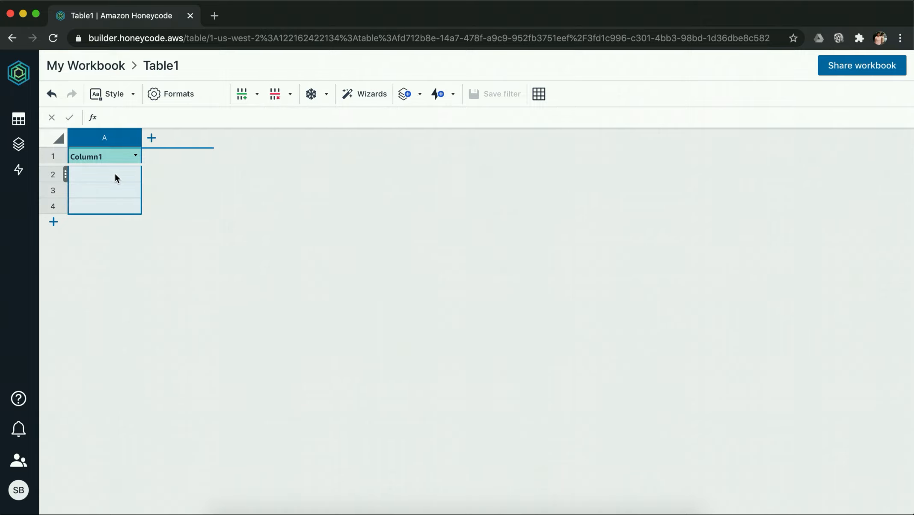
# Name the column header Status and enter the rows Todo, In Progress and Done
pyautogui.doubleClick(97, 158)
pyautogui.write('Stat')
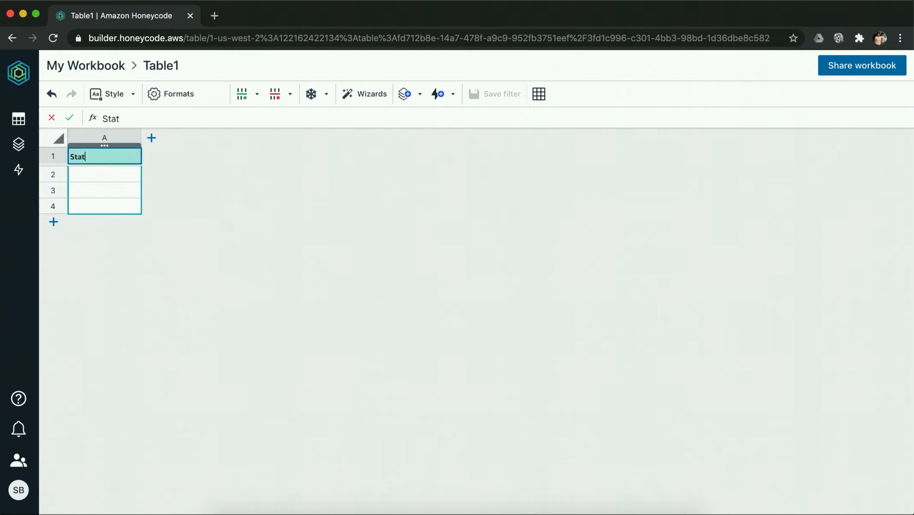
pyautogui.write('us')
pyautogui.click(87, 174)
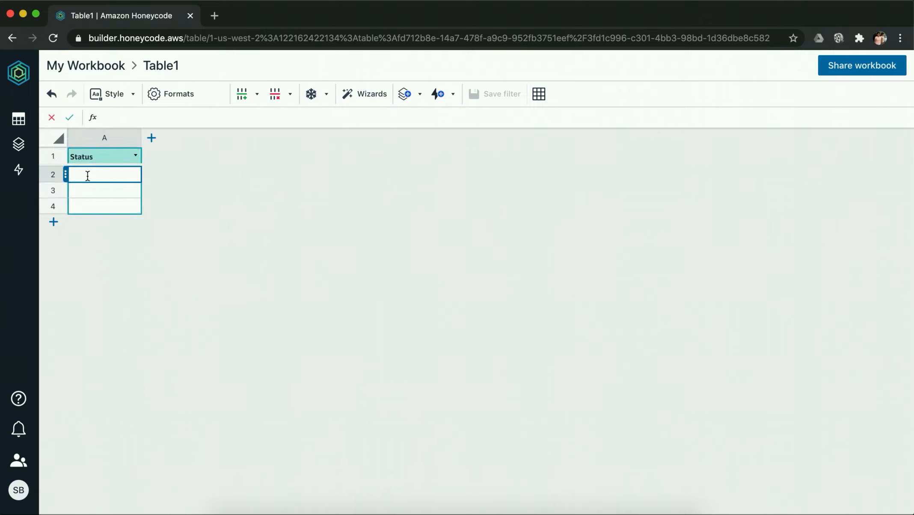
pyautogui.write('Todo')
pyautogui.click(88, 192)
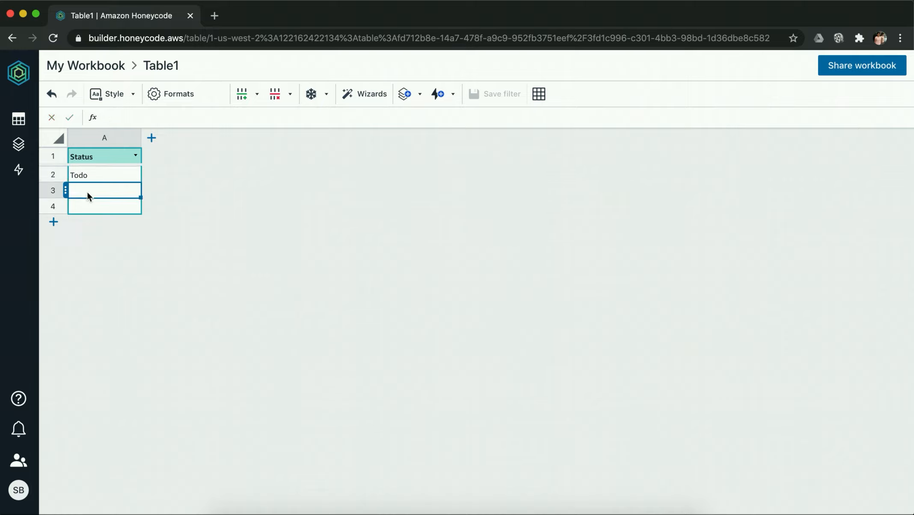
pyautogui.write('In Progress')
pyautogui.click(92, 205)
pyautogui.write('Done')
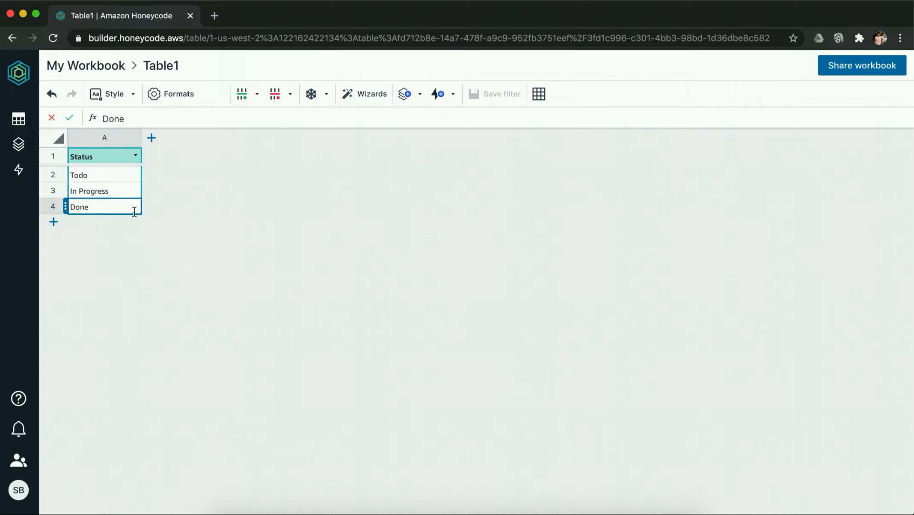
# Rename Table1 to Status and go back to the Tasks table
pyautogui.click(18, 119)
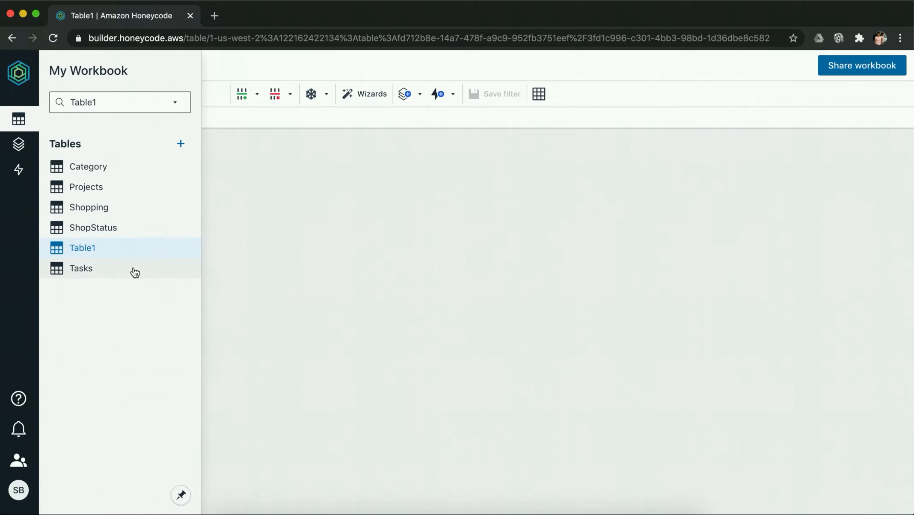
pyautogui.doubleClick(98, 248)
pyautogui.write('Status')
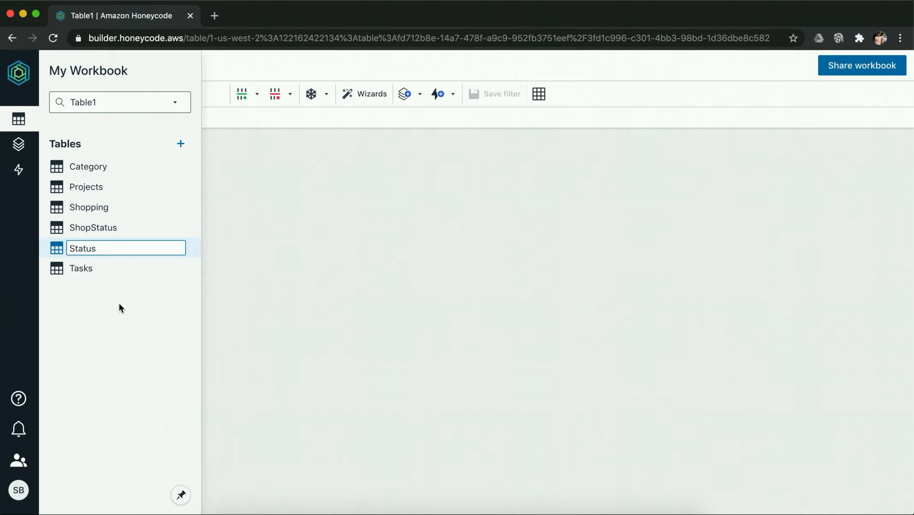
pyautogui.press('Return')
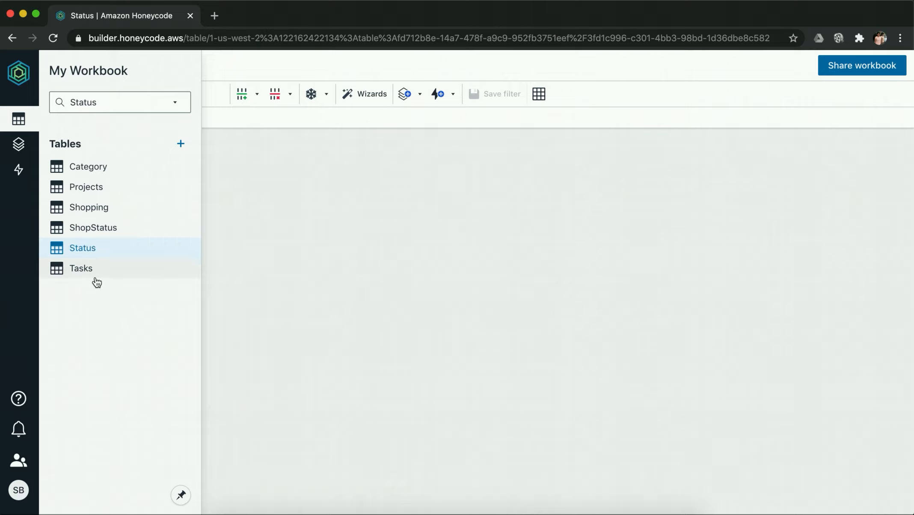
pyautogui.click(87, 269)
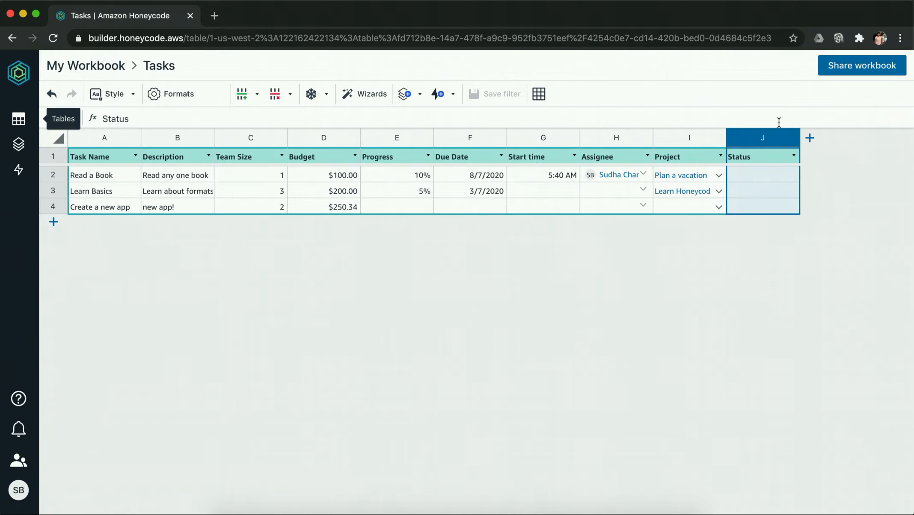
# Format column J as a Rowlink picklist with source type Table and source table Status
pyautogui.click(195, 107)
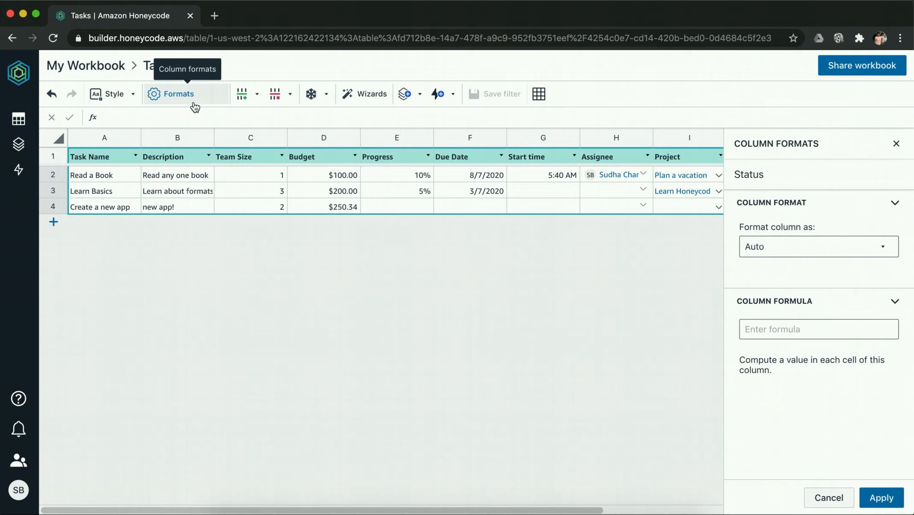
pyautogui.click(776, 248)
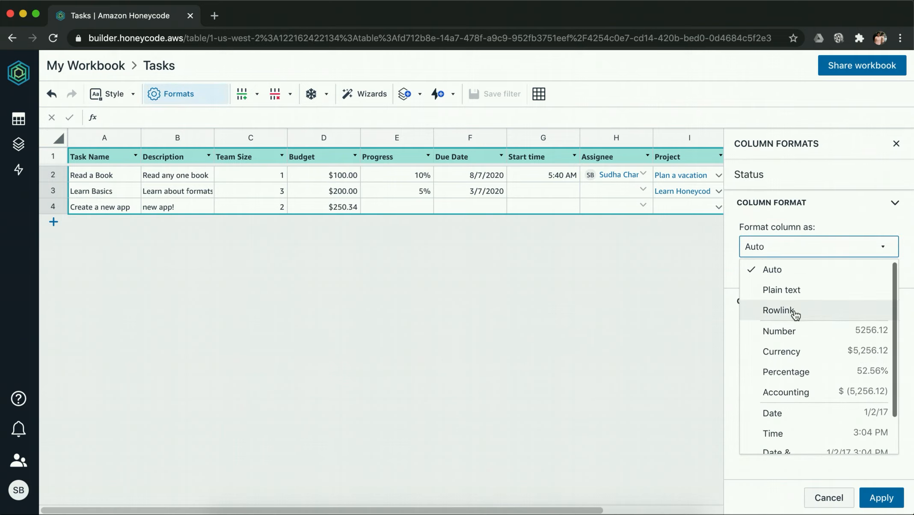
pyautogui.click(793, 312)
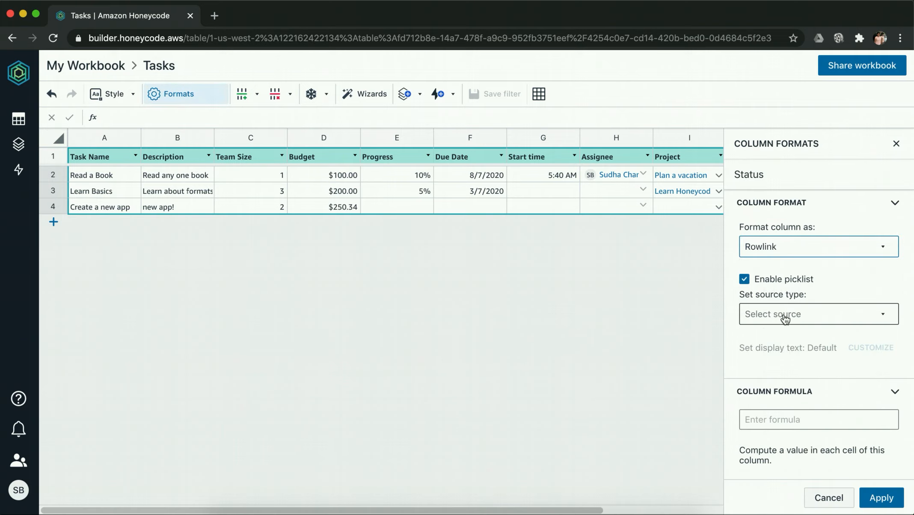
pyautogui.click(786, 316)
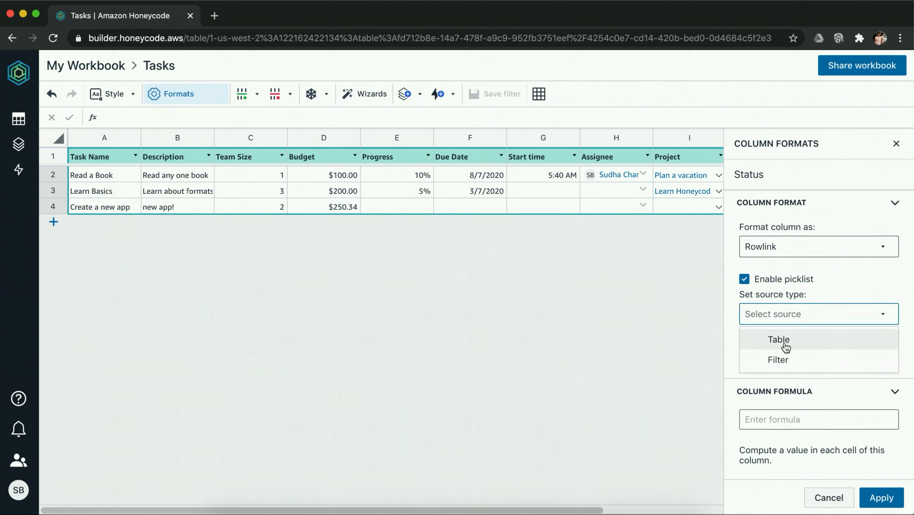
pyautogui.click(787, 340)
pyautogui.click(782, 367)
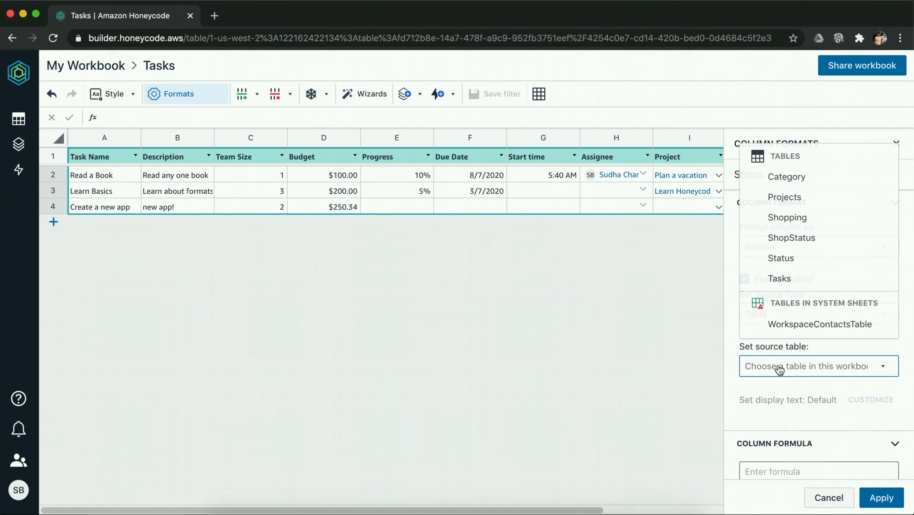
pyautogui.click(791, 259)
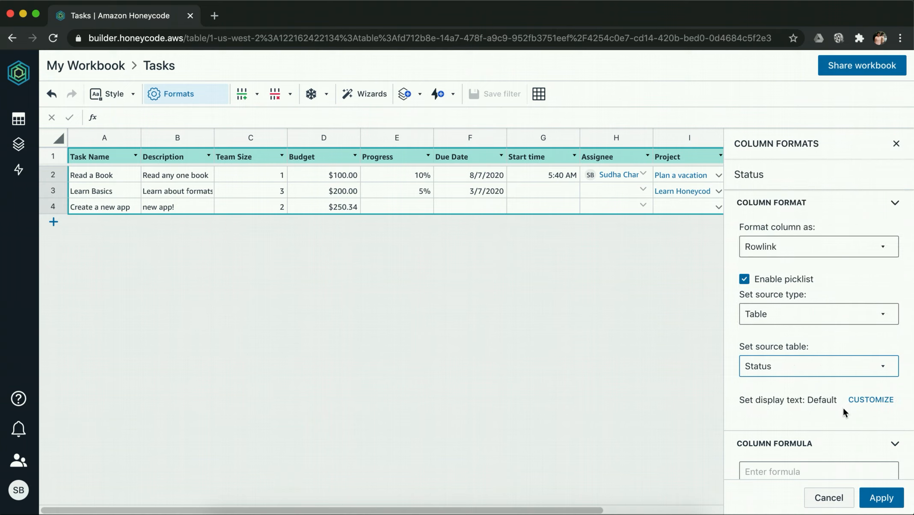
pyautogui.click(882, 497)
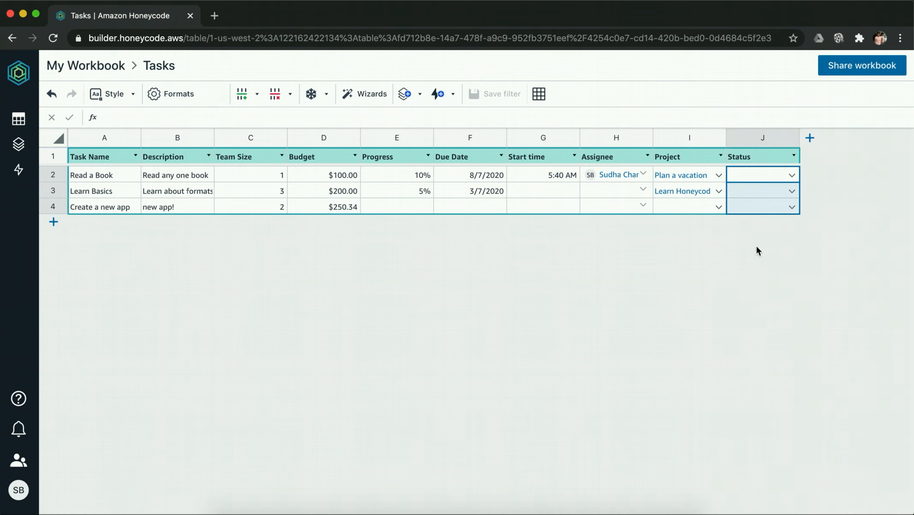
# Set Read a Book's status to Todo and Learn Basics' status to In Progress
pyautogui.click(792, 176)
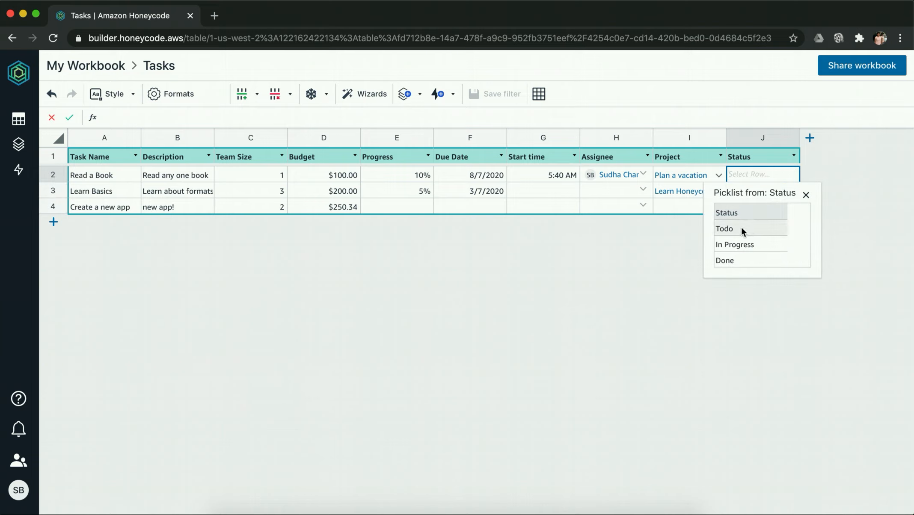
pyautogui.click(742, 231)
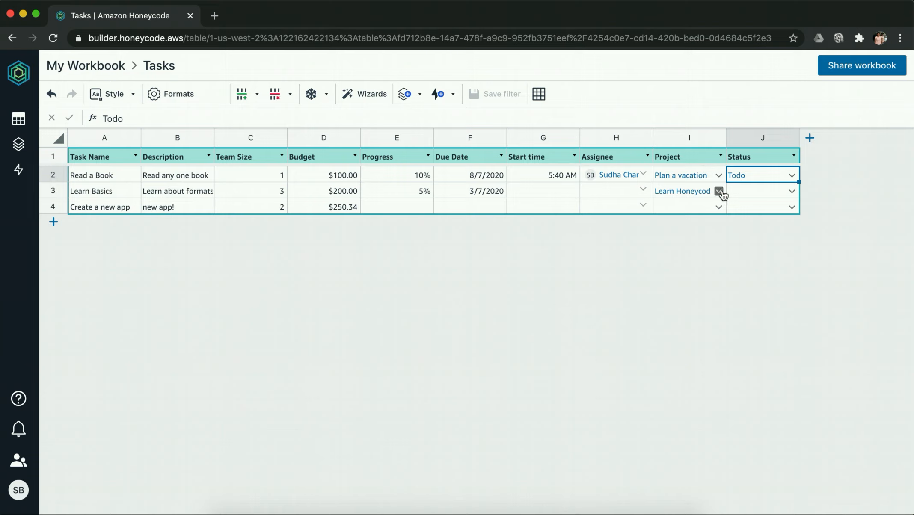
pyautogui.click(792, 191)
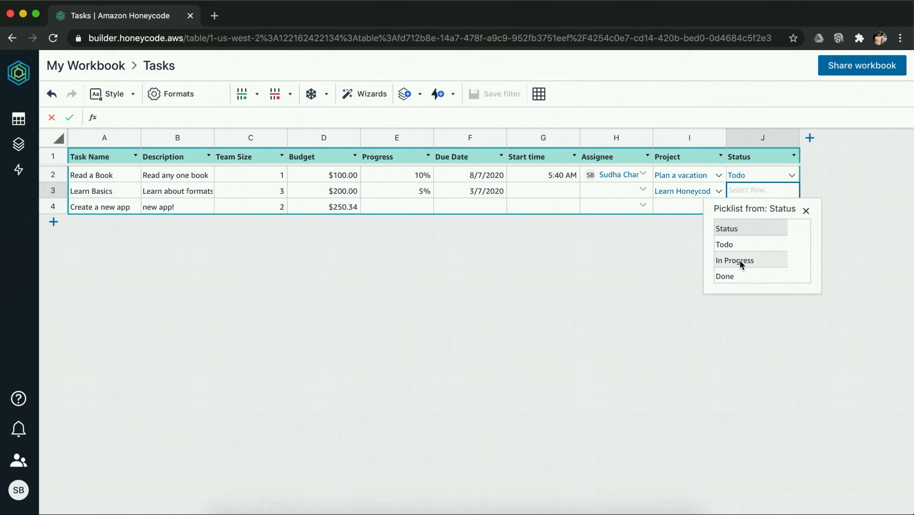
pyautogui.click(740, 260)
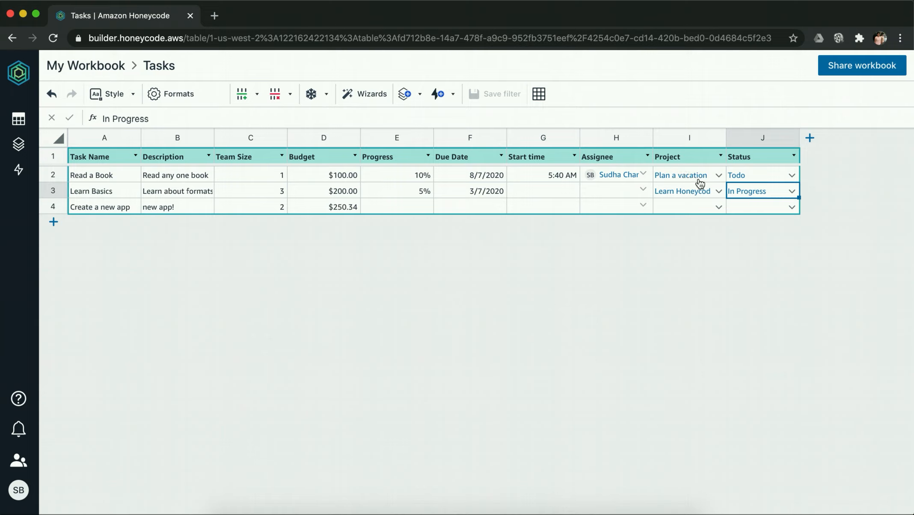
# Review the project and status choices for Read a Book unchanged, then show the Apps list
pyautogui.click(718, 175)
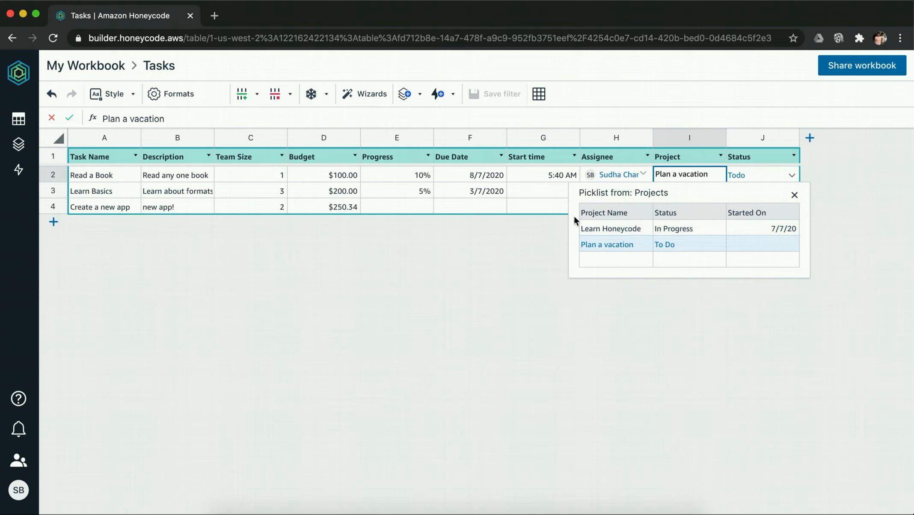
pyautogui.click(548, 234)
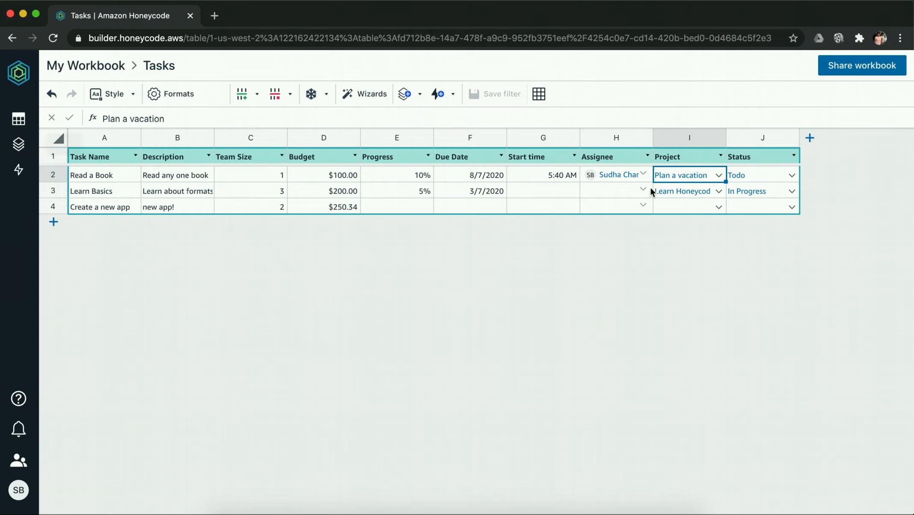
pyautogui.click(793, 176)
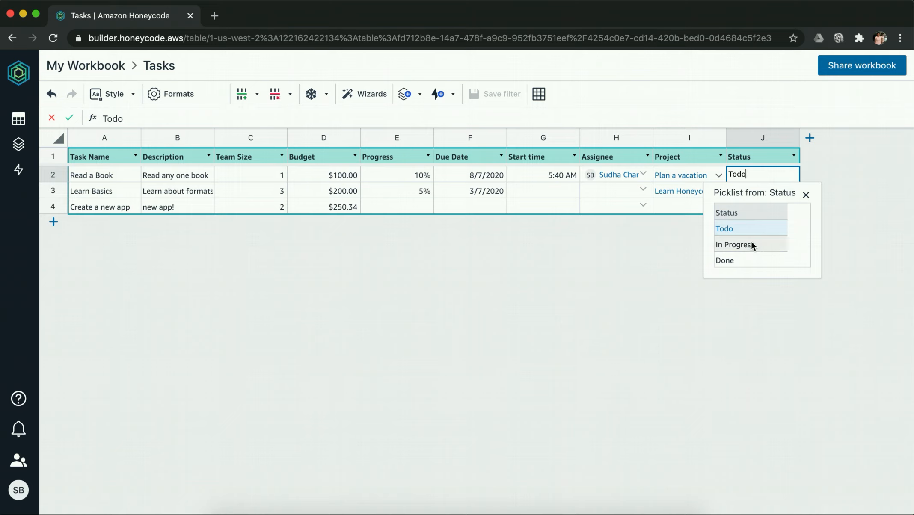
pyautogui.click(609, 283)
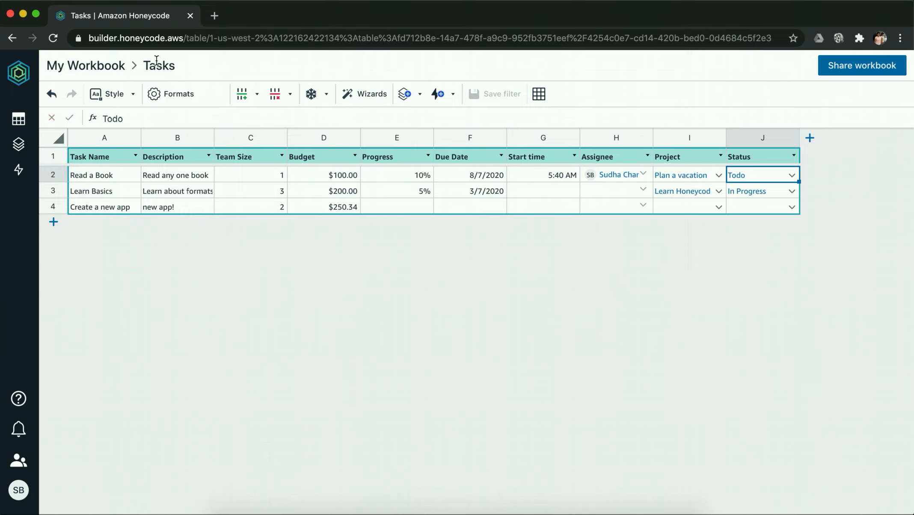
pyautogui.click(19, 145)
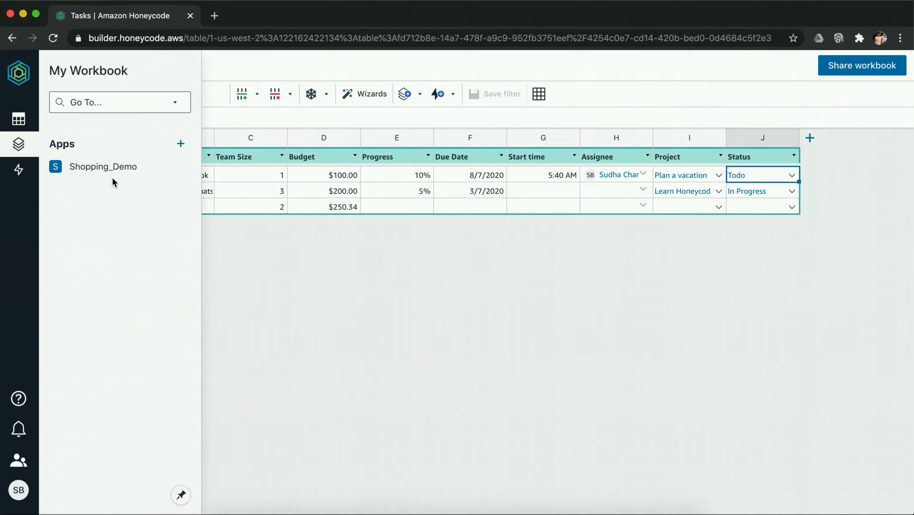
# Add a blank app with Build your own and rename App1 to Demo_Formats
pyautogui.click(181, 144)
pyautogui.click(205, 192)
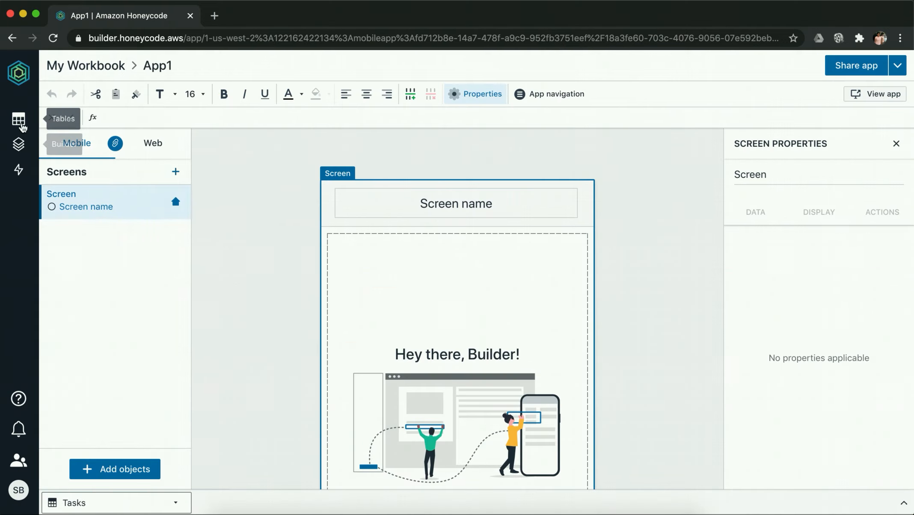
pyautogui.click(19, 148)
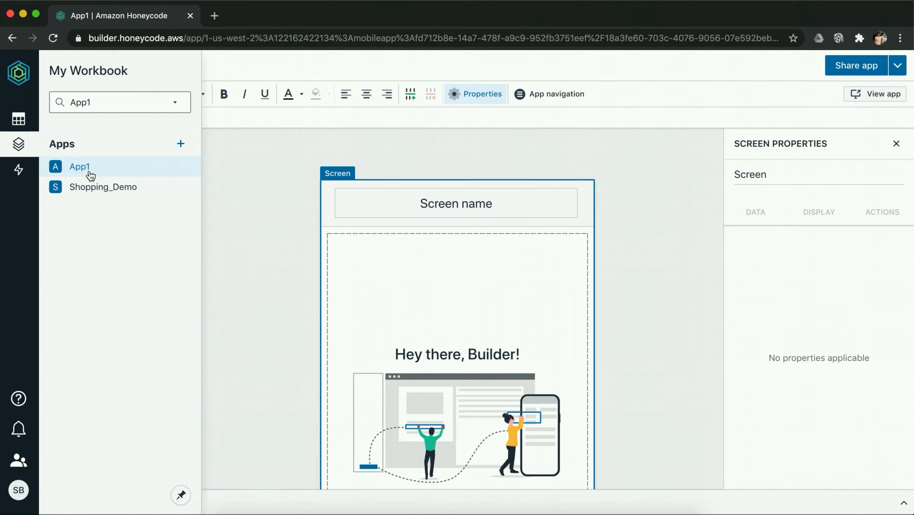
pyautogui.doubleClick(87, 171)
pyautogui.write('De')
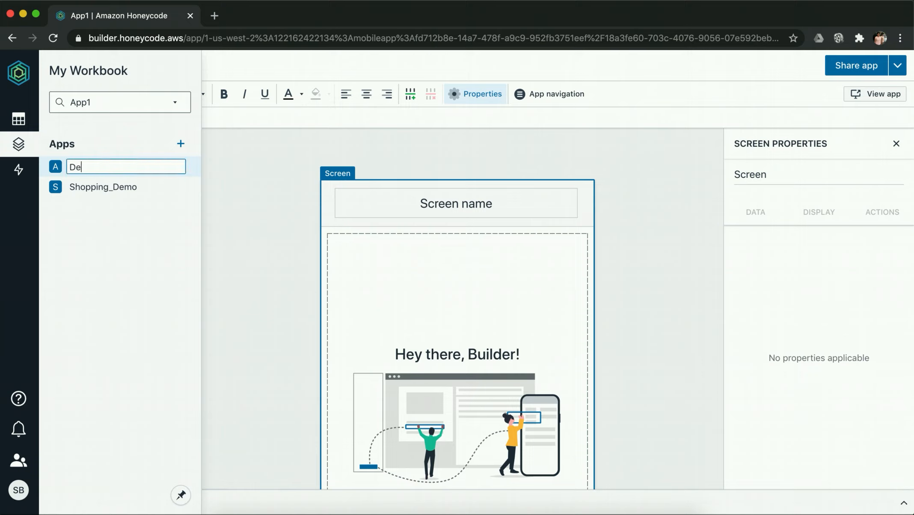
pyautogui.write('mo_Formats')
pyautogui.press('Return')
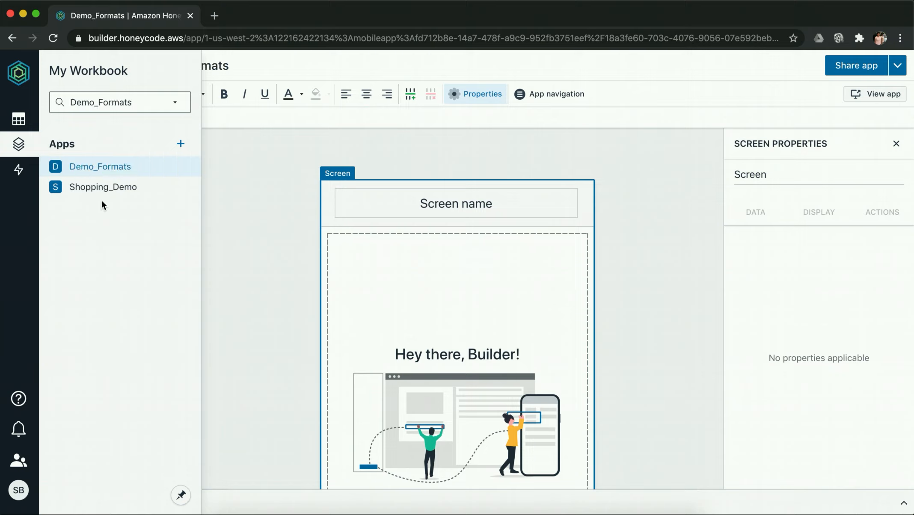
pyautogui.click(241, 196)
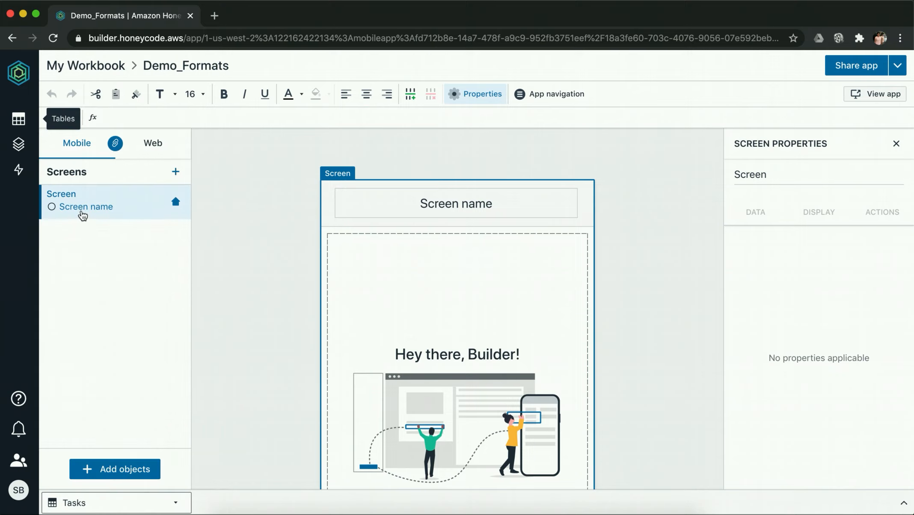
pyautogui.scroll(-1, 227, 421)
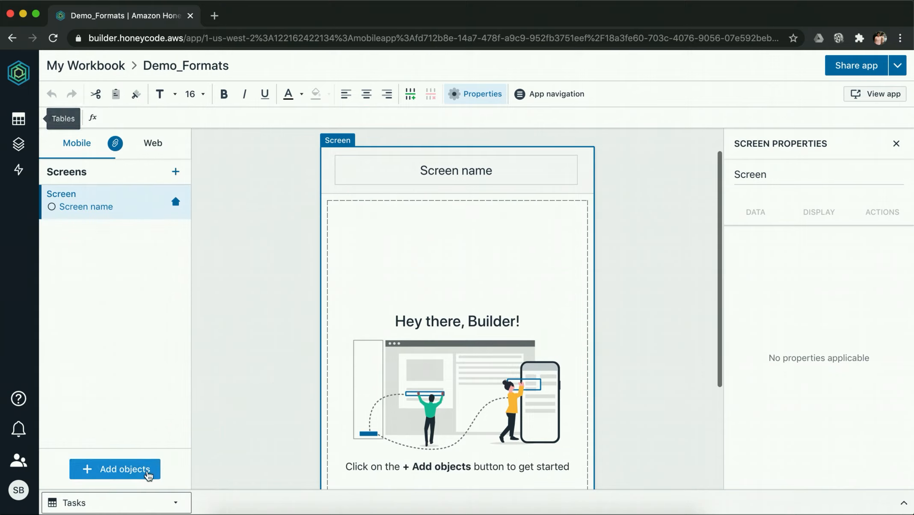
# Insert a column list on the app screen sourced from the Tasks table
pyautogui.click(145, 471)
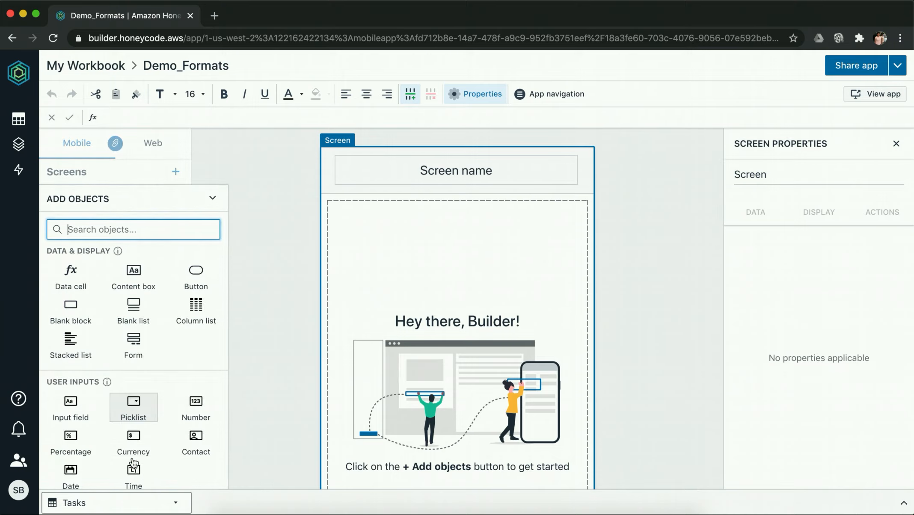
pyautogui.click(190, 315)
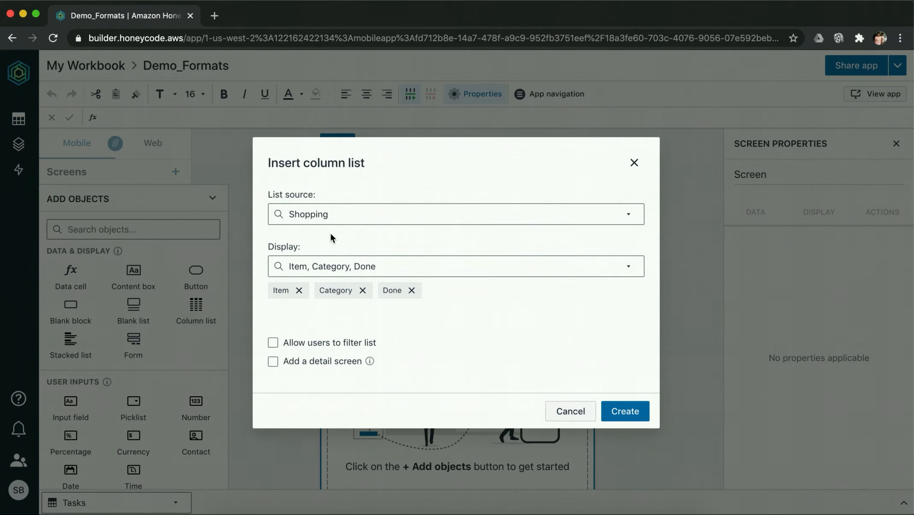
pyautogui.click(333, 219)
pyautogui.click(327, 284)
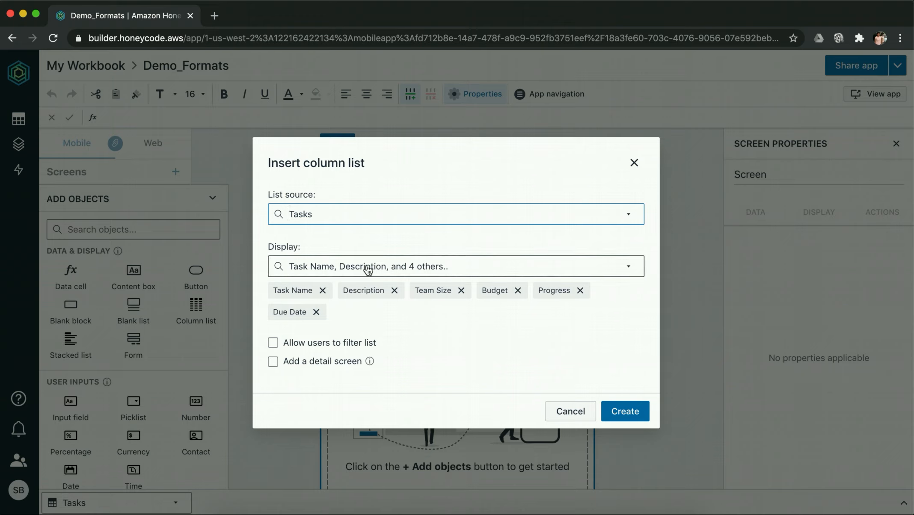
# Display all ten columns, including Start time, Assignee, Project and Status, create the list and launch the app
pyautogui.click(610, 276)
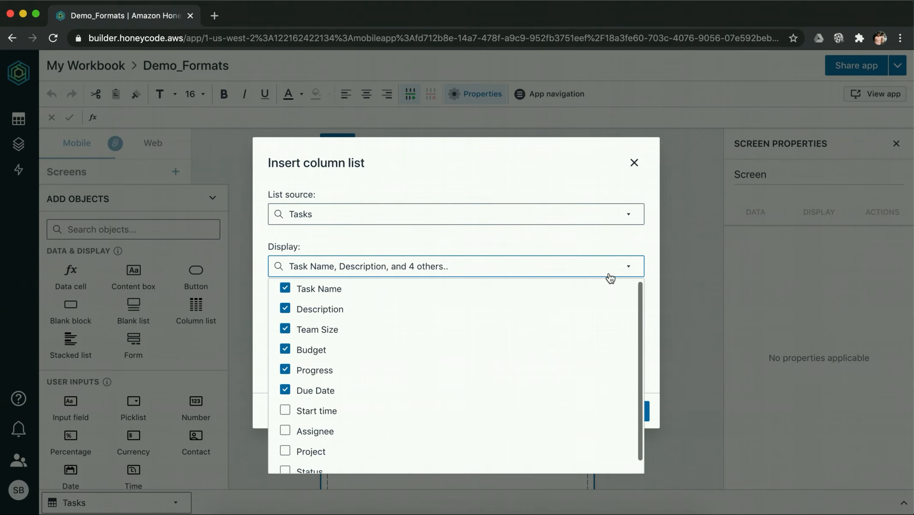
pyautogui.scroll(-1, 362, 415)
pyautogui.click(333, 401)
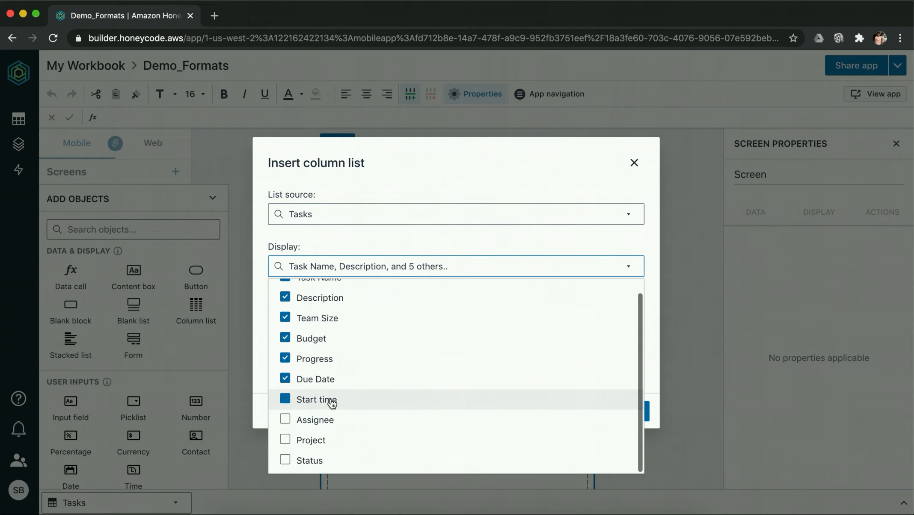
pyautogui.click(327, 419)
pyautogui.click(323, 441)
pyautogui.click(316, 461)
pyautogui.click(654, 372)
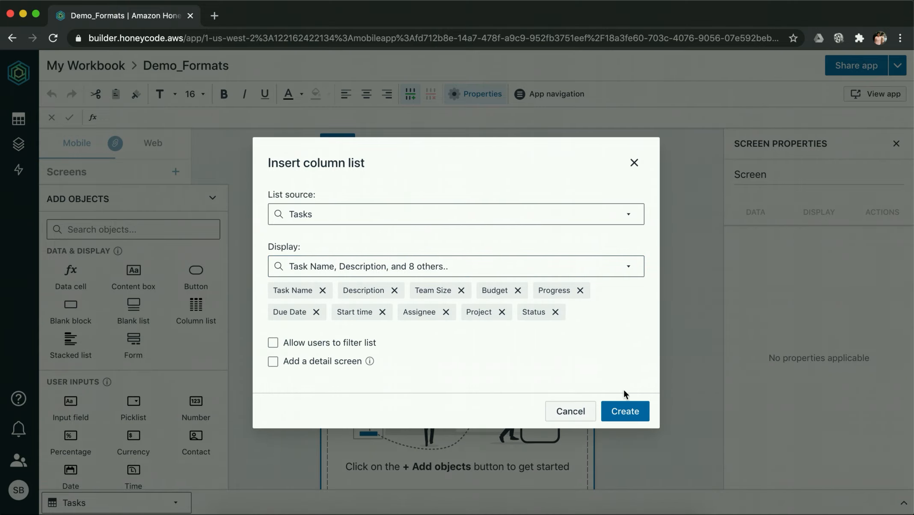
pyautogui.click(625, 412)
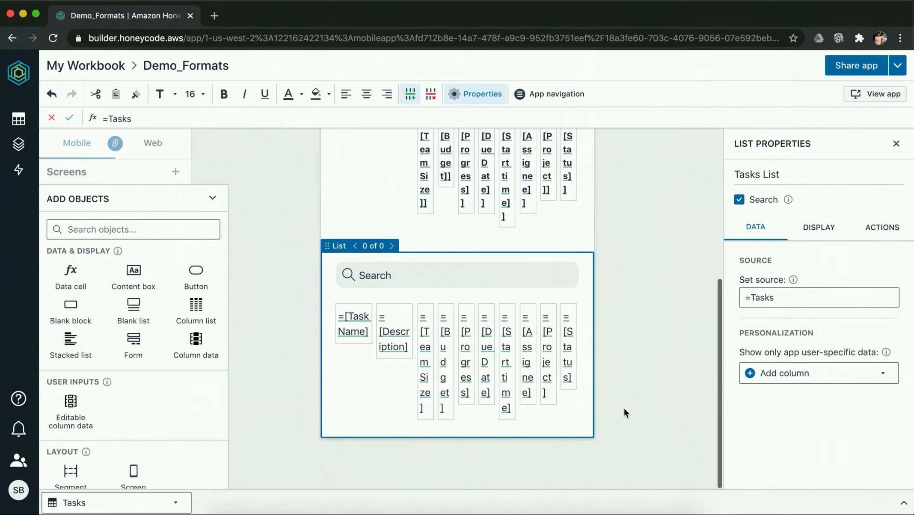
pyautogui.click(883, 94)
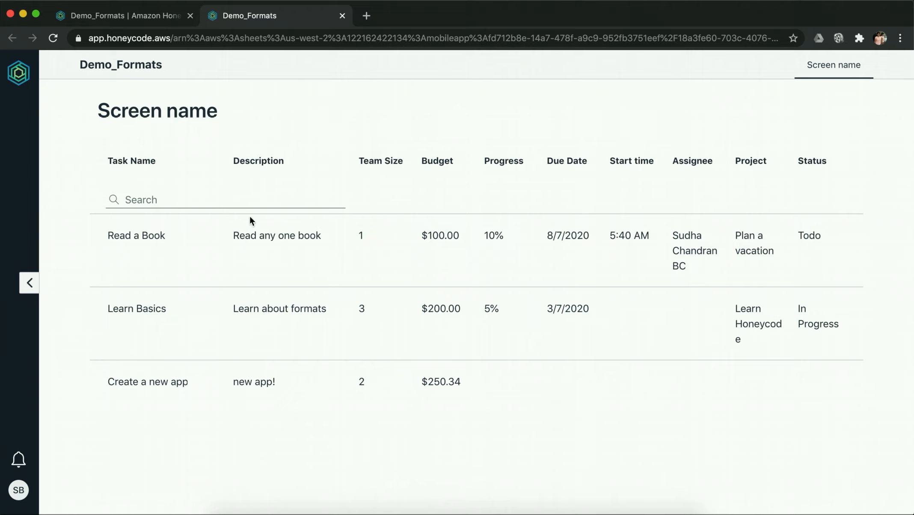
# Highlight the first task's description, team size and $100.00 budget, then go back to the builder
pyautogui.tripleClick(247, 238)
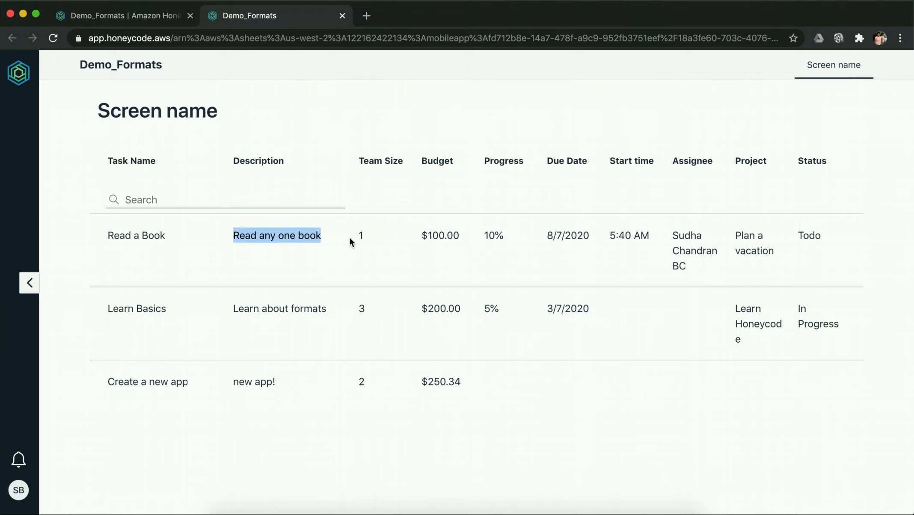
pyautogui.moveTo(368, 236); pyautogui.dragTo(352, 235)
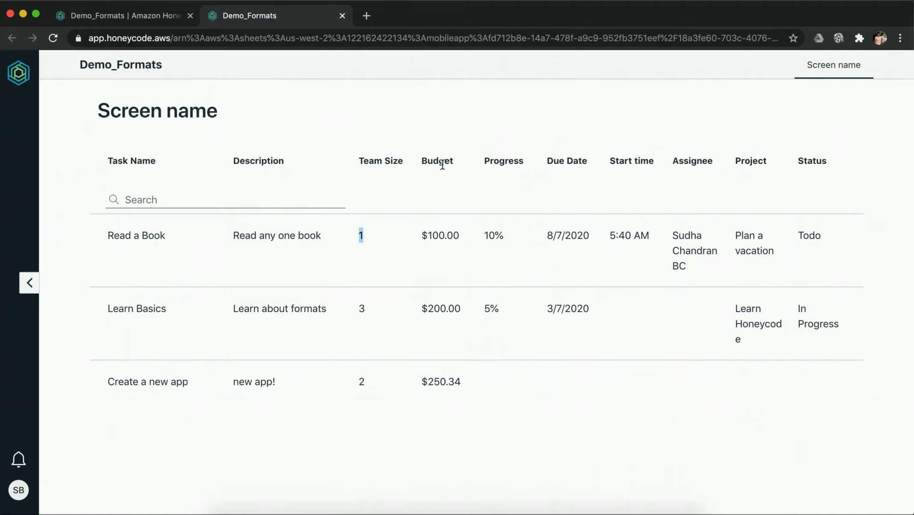
pyautogui.moveTo(422, 236); pyautogui.dragTo(469, 239)
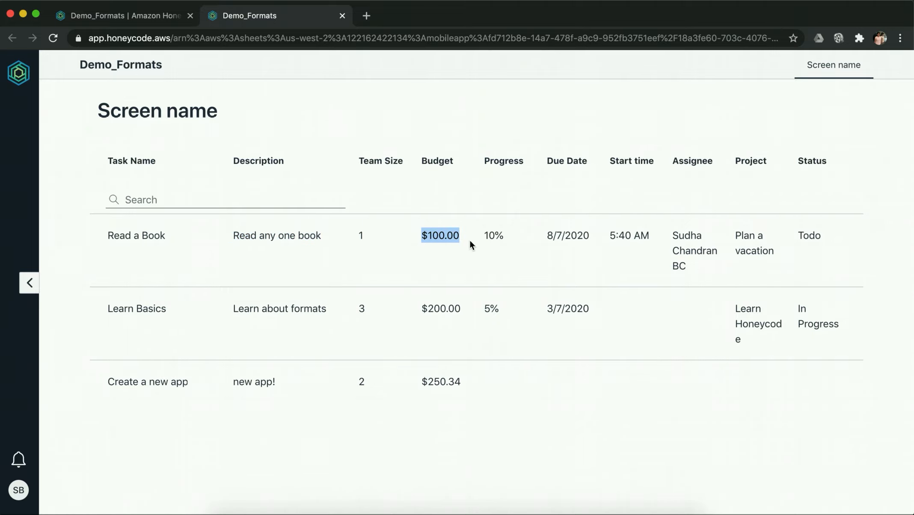
pyautogui.click(150, 19)
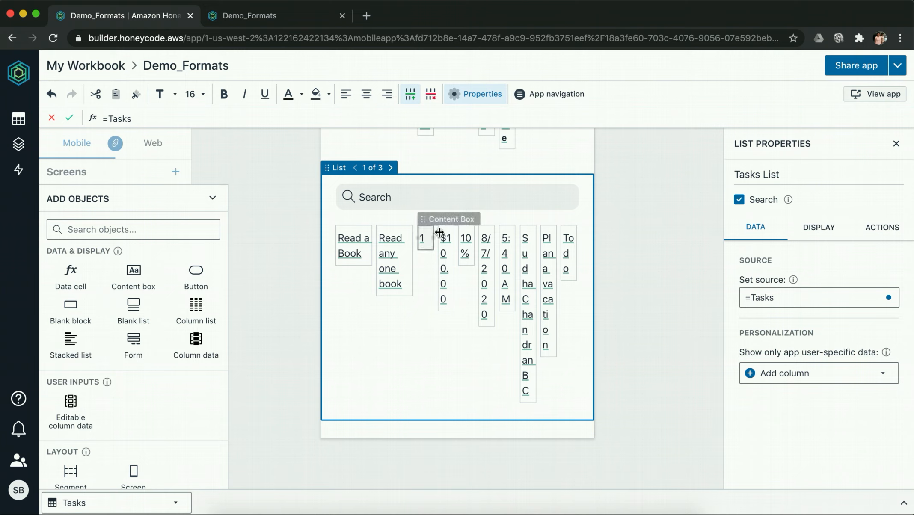
# Format the Budget data cell as Currency with 3 decimal places
pyautogui.click(447, 248)
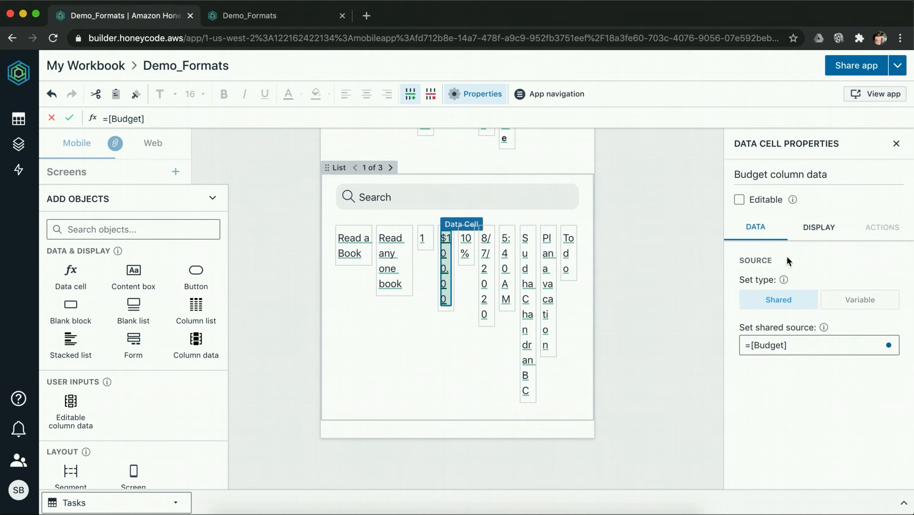
pyautogui.click(822, 229)
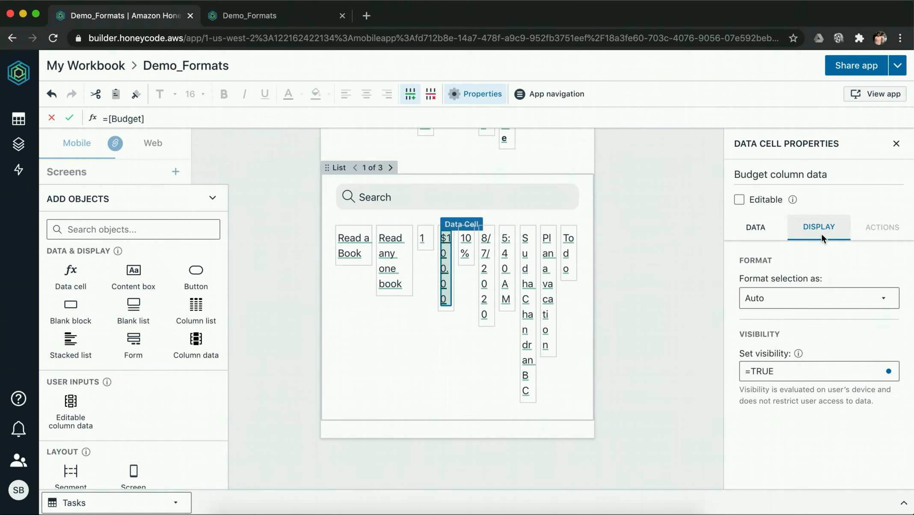
pyautogui.click(792, 303)
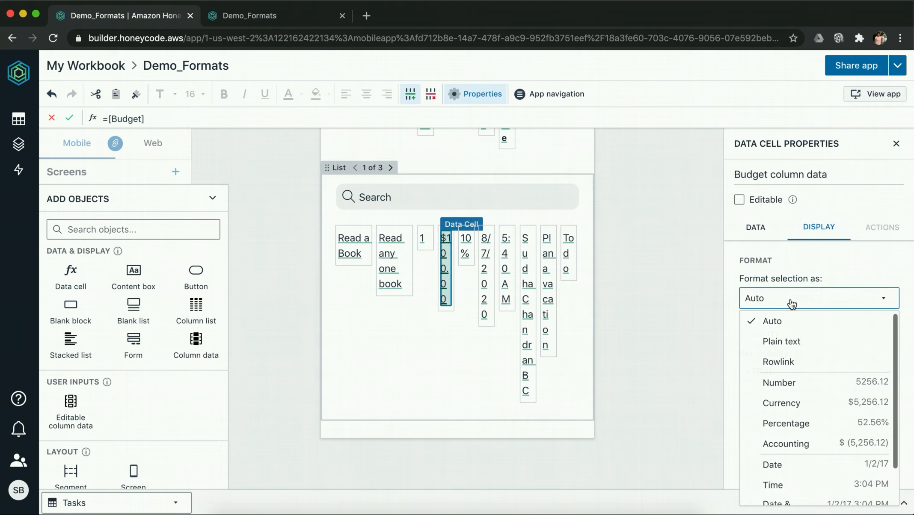
pyautogui.click(800, 404)
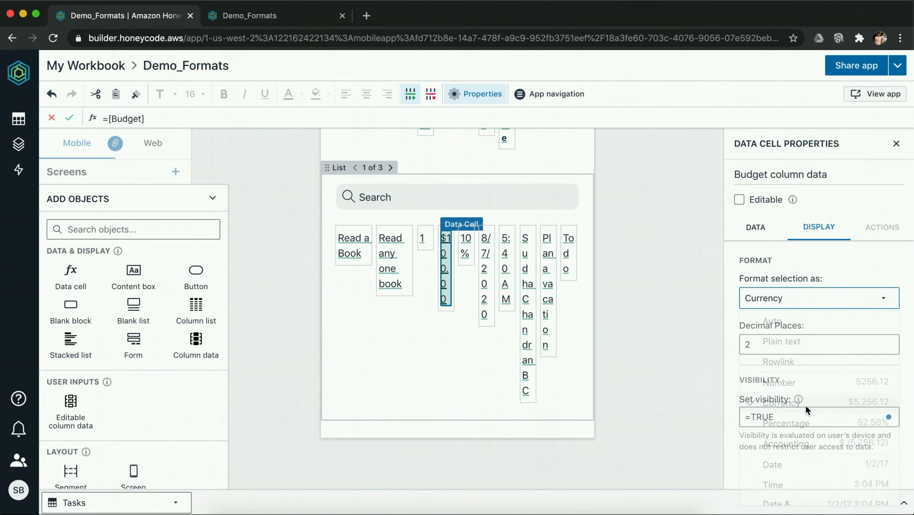
pyautogui.click(775, 347)
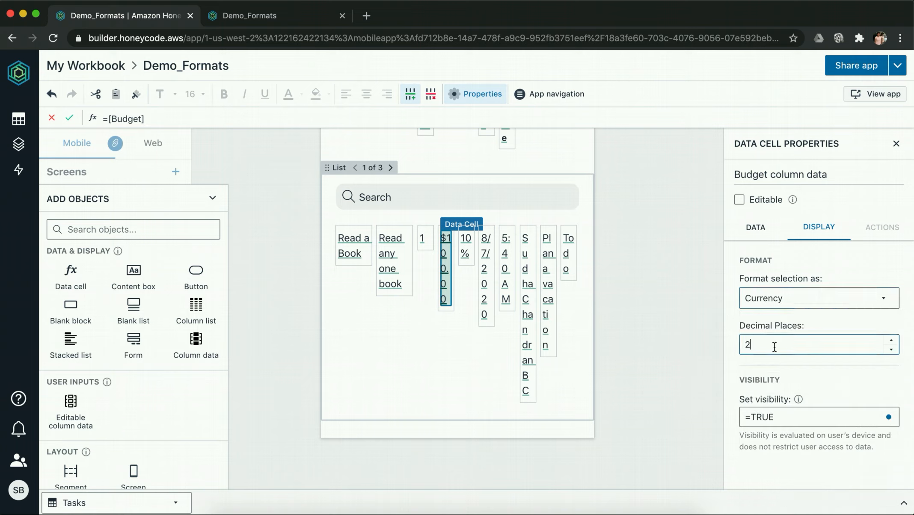
pyautogui.write('3')
pyautogui.press('Tab')
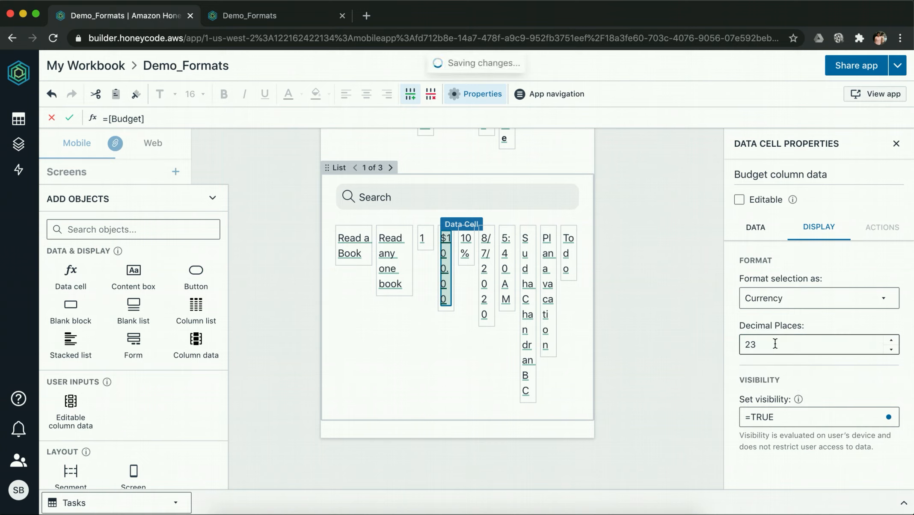
# Correct the mistyped decimal places back to 3, save, and check budgets in the running app
pyautogui.click(775, 343)
pyautogui.press('BackSpace')
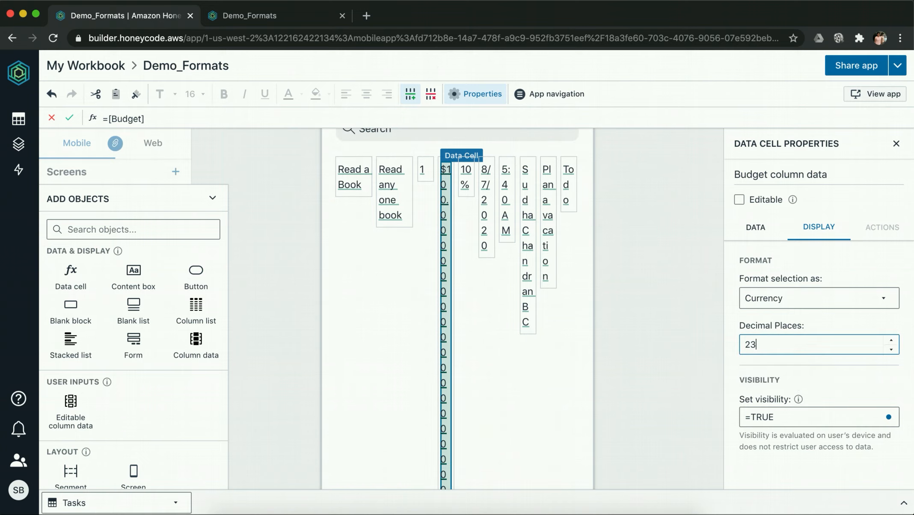
pyautogui.press('Left')
pyautogui.press('BackSpace')
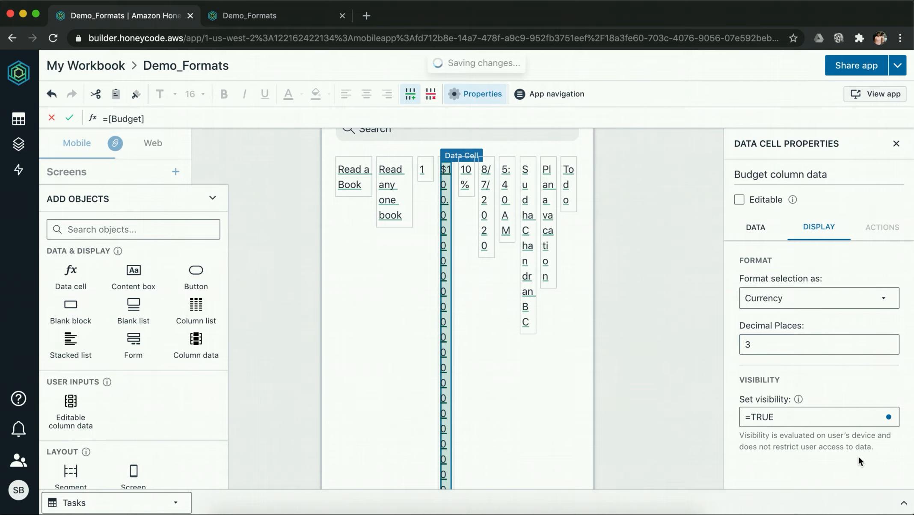
pyautogui.click(689, 395)
pyautogui.click(304, 17)
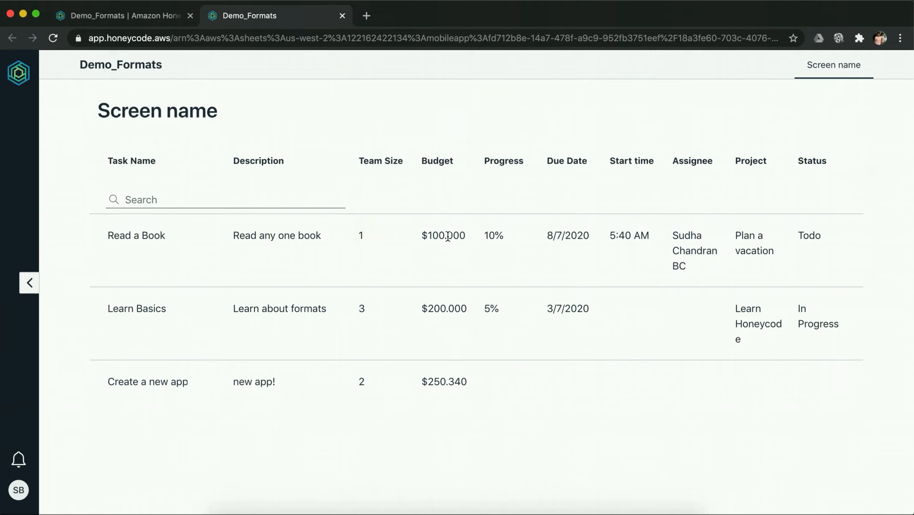
# Highlight the three decimals in $100.000, then open the Tasks table in the builder
pyautogui.moveTo(449, 236); pyautogui.dragTo(465, 236)
pyautogui.click(115, 14)
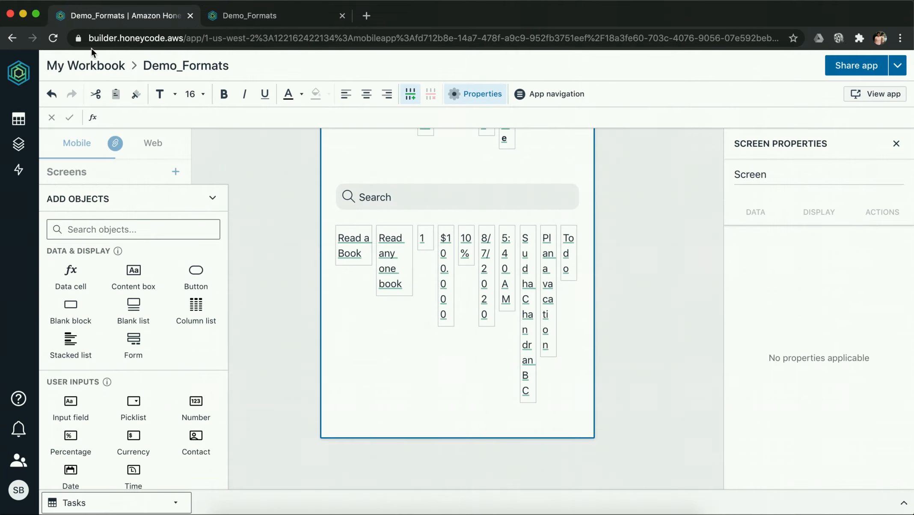
pyautogui.moveTo(18, 119)
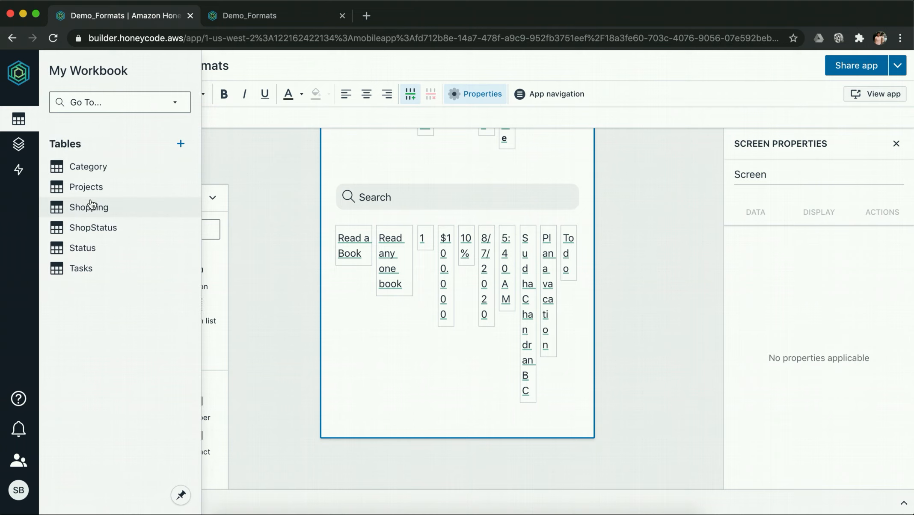
pyautogui.click(82, 269)
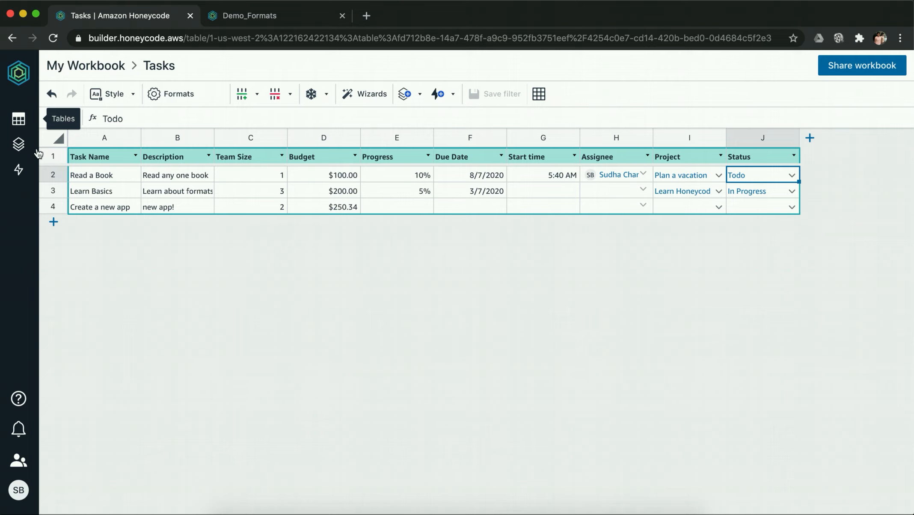
# Reopen the Demo_Formats app screen and select the list row holding the data cells
pyautogui.moveTo(18, 145)
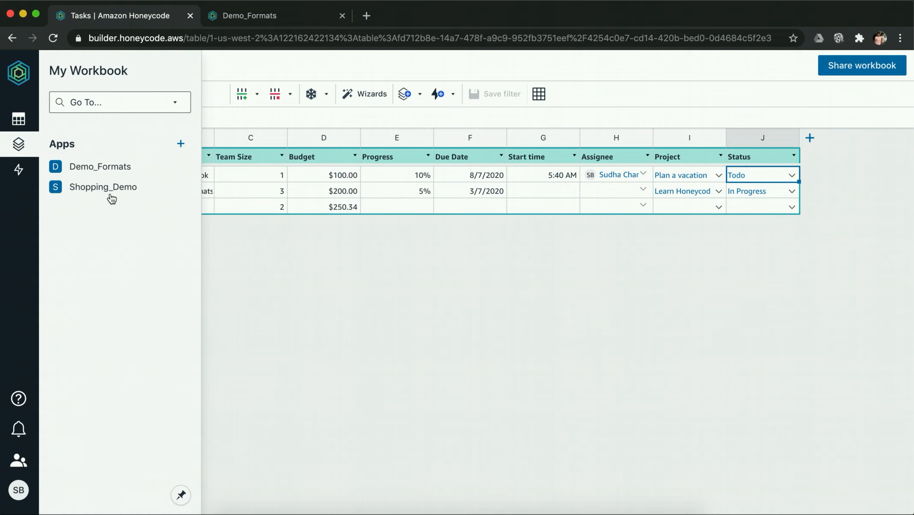
pyautogui.click(115, 173)
pyautogui.click(116, 173)
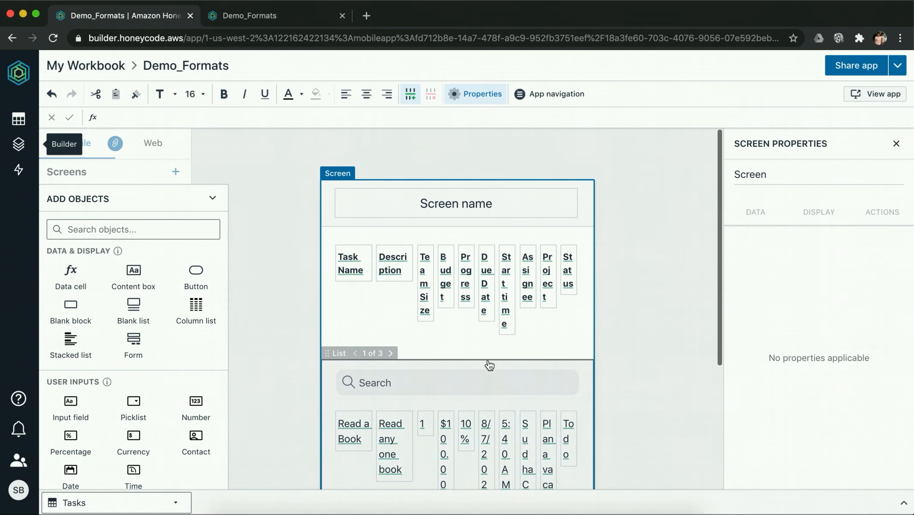
pyautogui.click(467, 435)
# Format the Progress data cell as Percentage with one decimal place
pyautogui.click(468, 435)
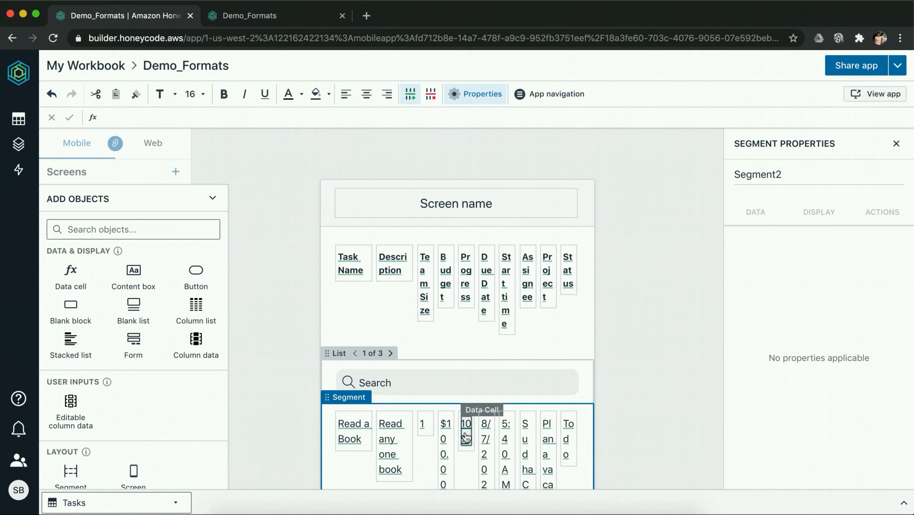
pyautogui.click(802, 301)
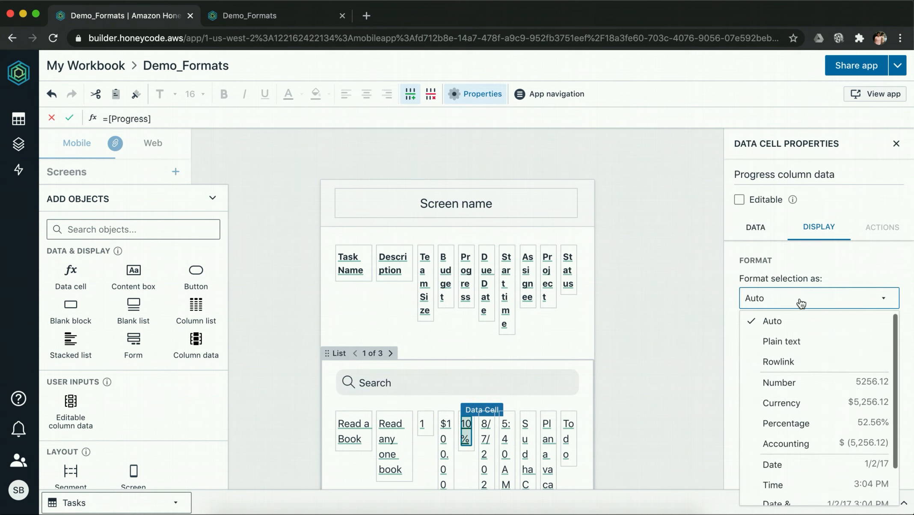
pyautogui.click(792, 425)
pyautogui.click(773, 346)
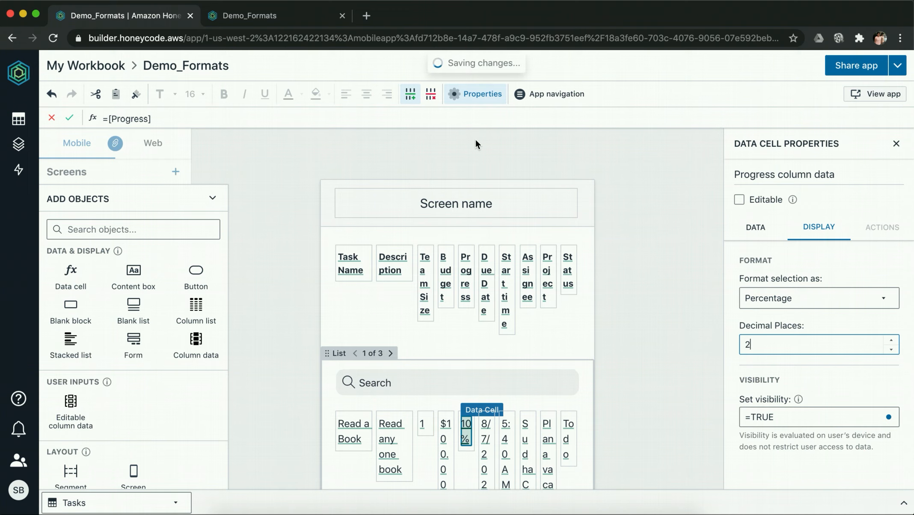
pyautogui.click(286, 17)
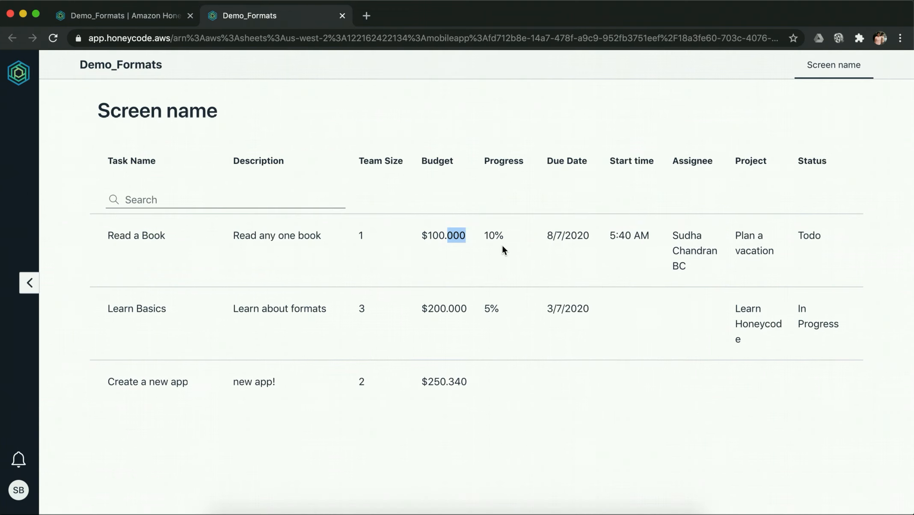
pyautogui.click(126, 20)
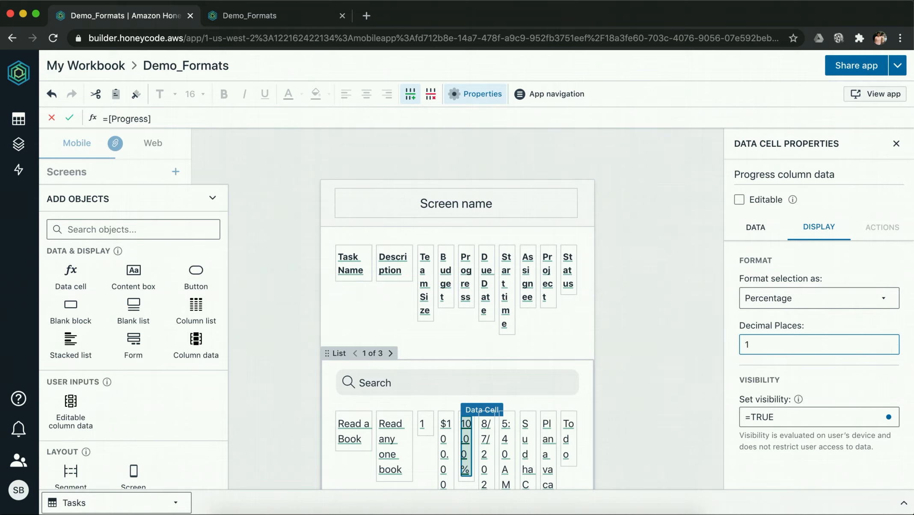
pyautogui.click(671, 430)
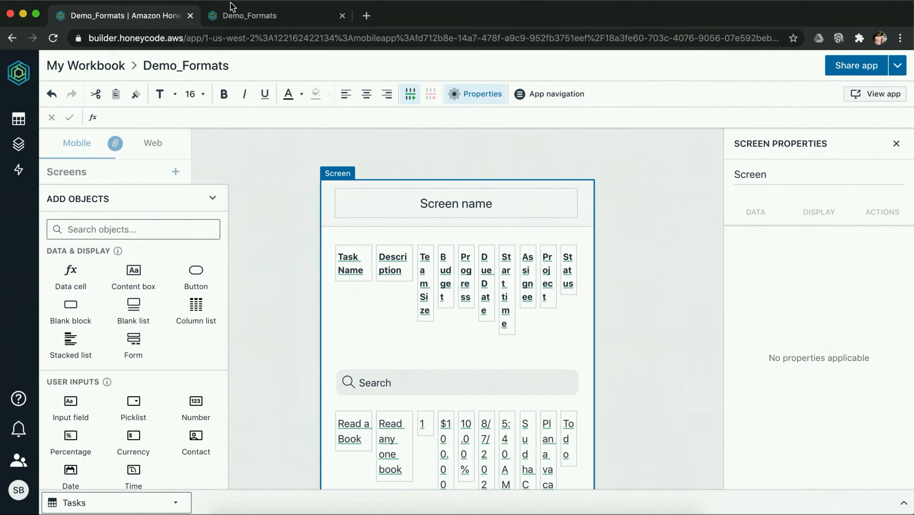
# Reload the running app to confirm Progress shows 10.0% and 5.0%
pyautogui.click(235, 17)
pyautogui.click(522, 221)
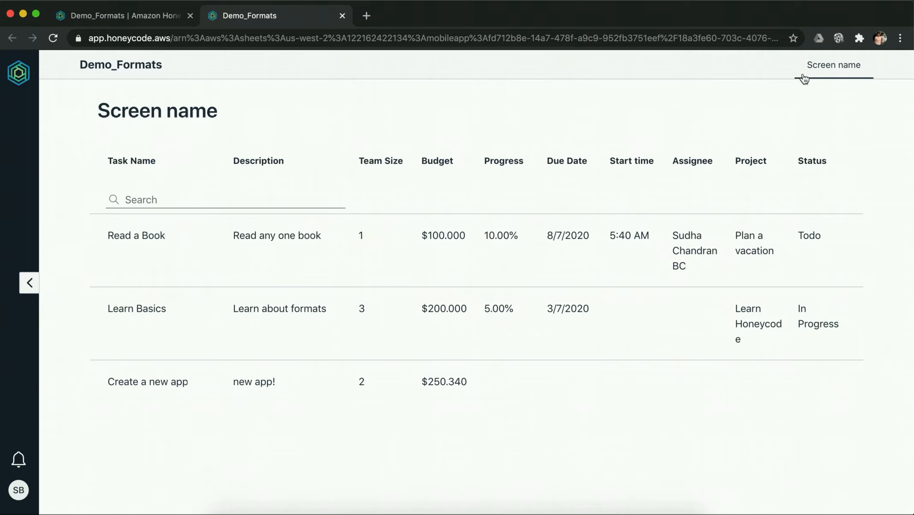
pyautogui.click(150, 15)
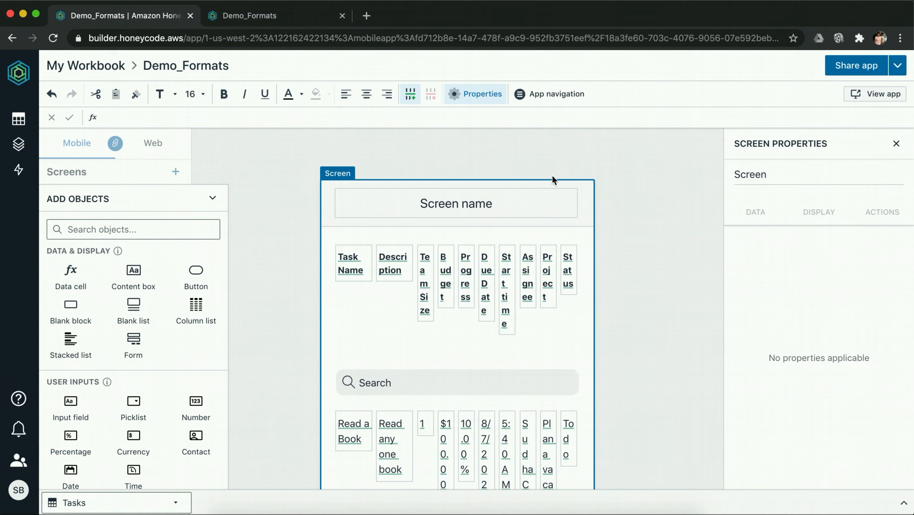
pyautogui.click(467, 449)
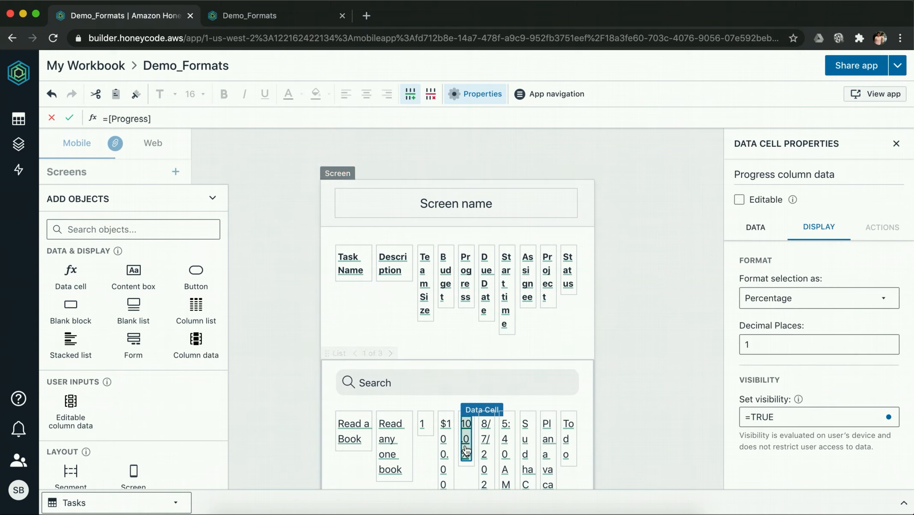
pyautogui.click(268, 16)
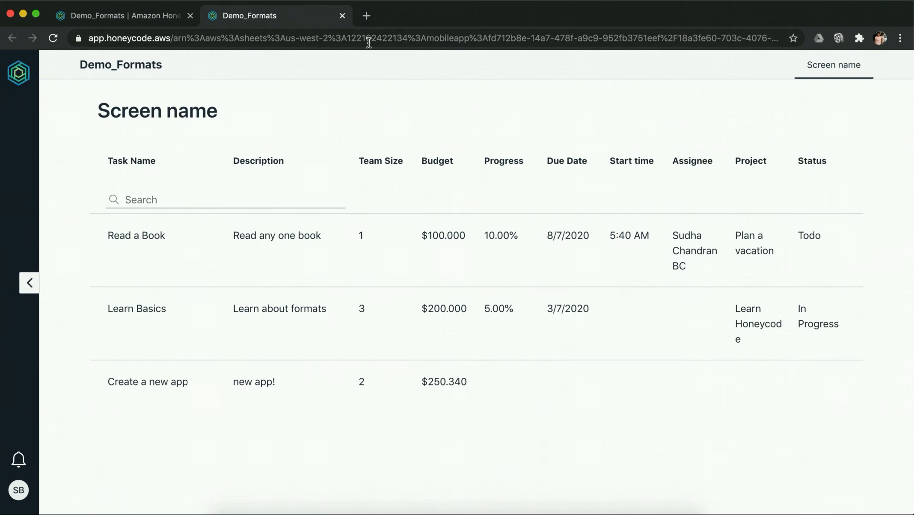
pyautogui.click(55, 40)
pyautogui.moveTo(488, 236); pyautogui.dragTo(522, 240)
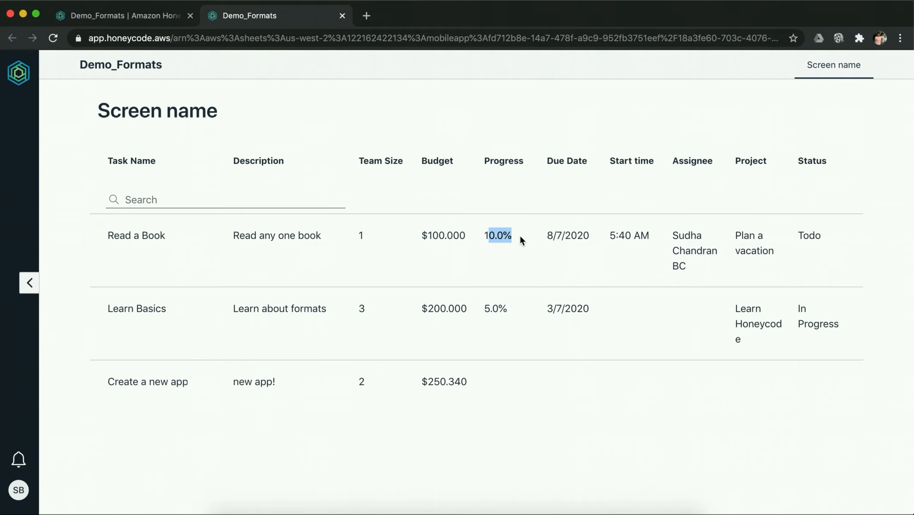
# Format the Due Date data cell as Date & time in the 1/2/2017 3:04:05 PM style
pyautogui.click(116, 16)
pyautogui.click(486, 445)
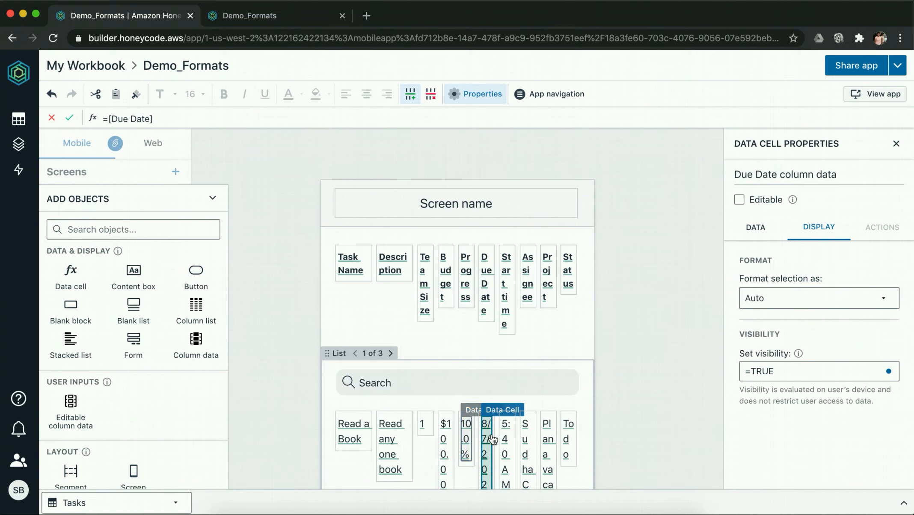
pyautogui.click(747, 301)
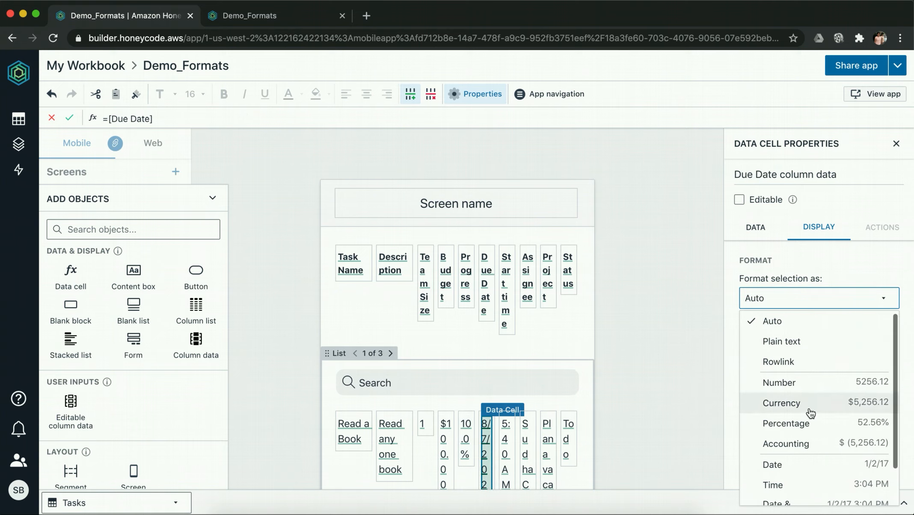
pyautogui.scroll(-2, 758, 424)
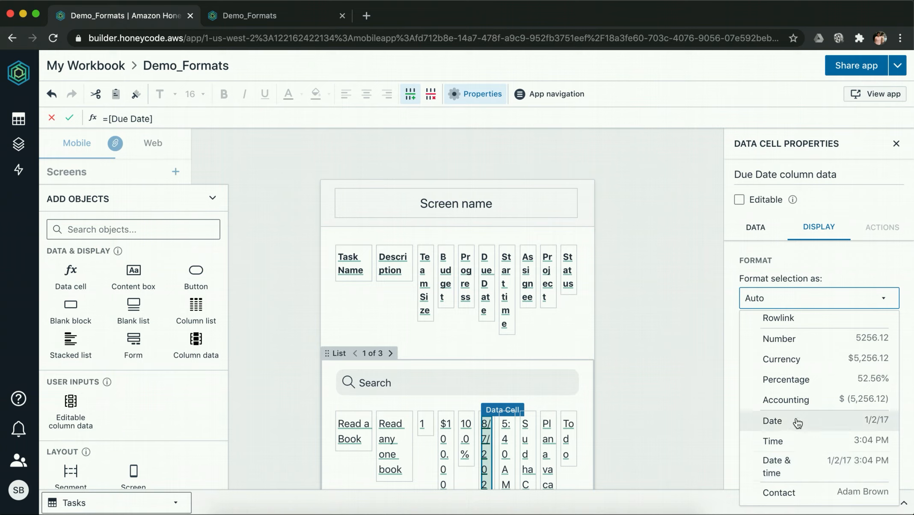
pyautogui.click(778, 466)
pyautogui.click(781, 347)
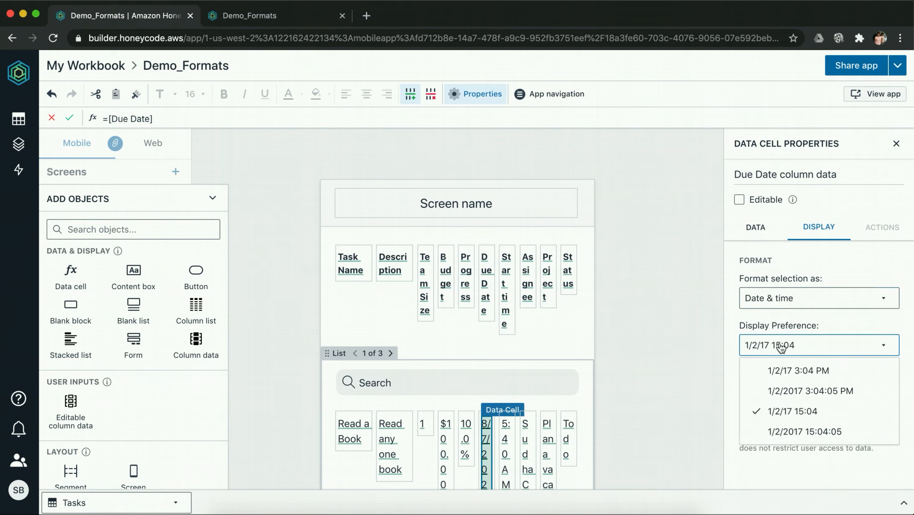
pyautogui.click(803, 391)
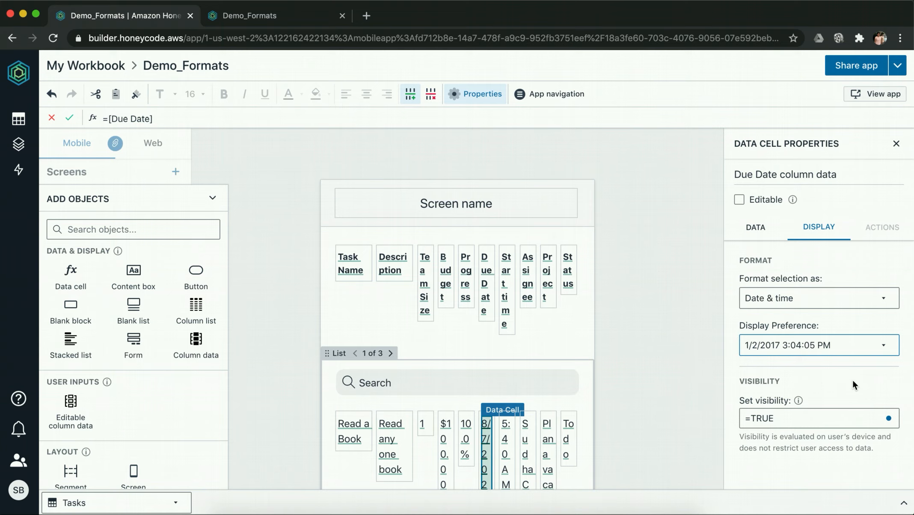
pyautogui.click(675, 424)
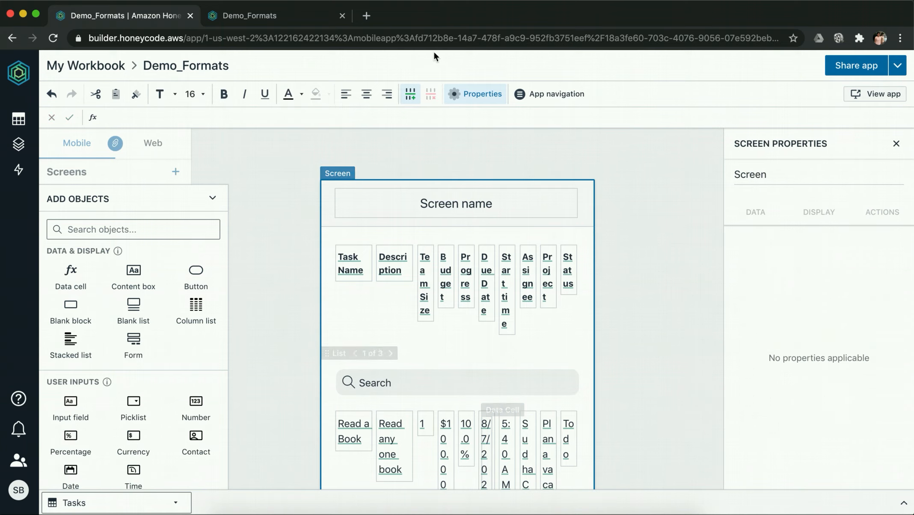
# Reload the running app to check the new Due Date format, then return to the builder
pyautogui.click(276, 19)
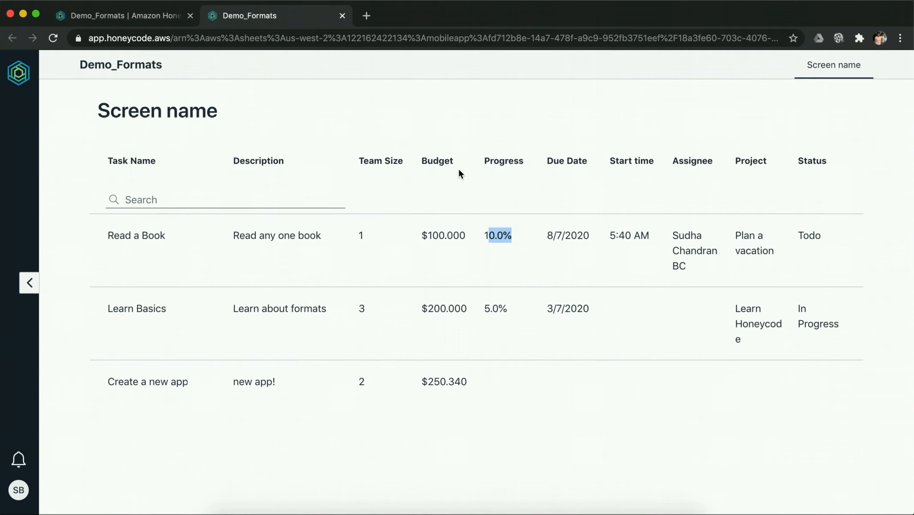
pyautogui.click(53, 40)
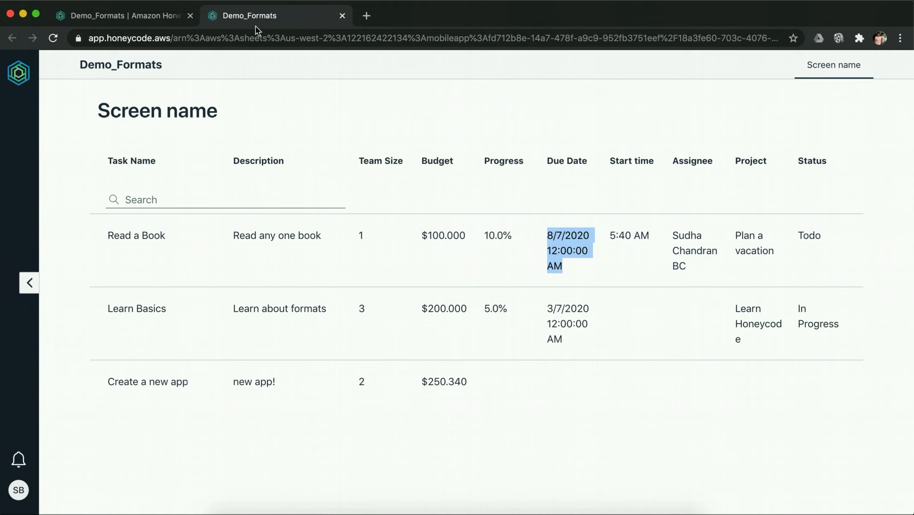
pyautogui.click(153, 16)
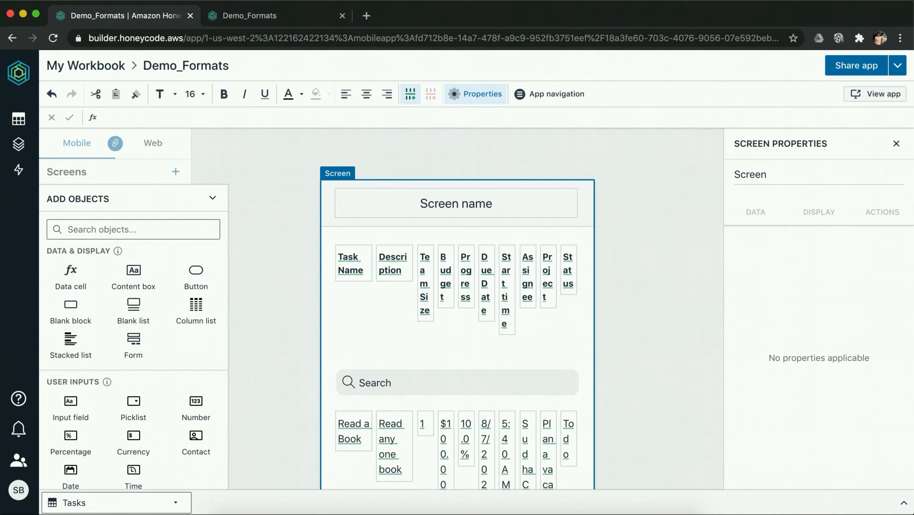
pyautogui.click(260, 20)
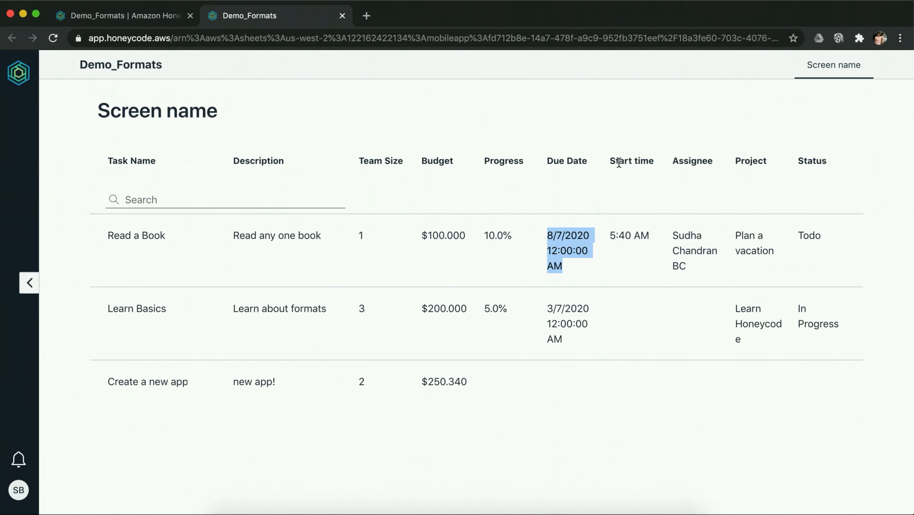
pyautogui.click(163, 17)
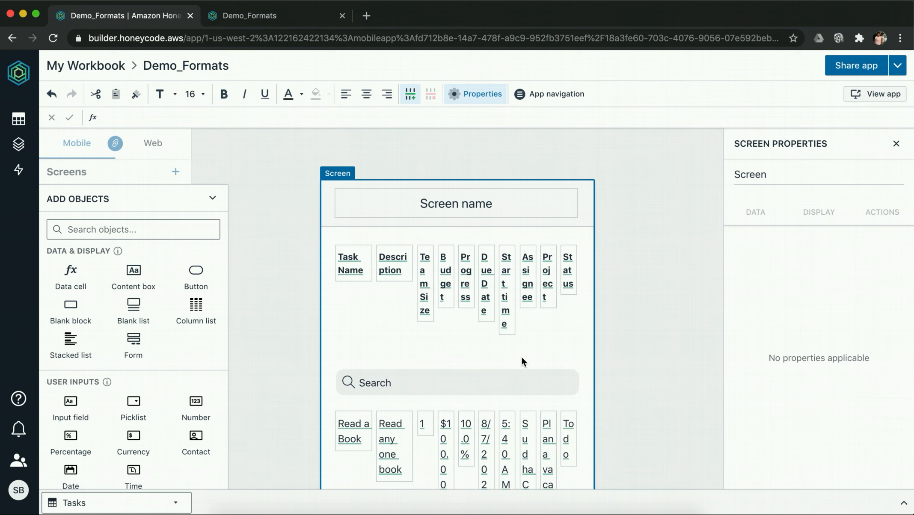
pyautogui.scroll(-1, 520, 373)
# Format the Start time data cell as Time in the 3:04:05 PM style
pyautogui.click(507, 398)
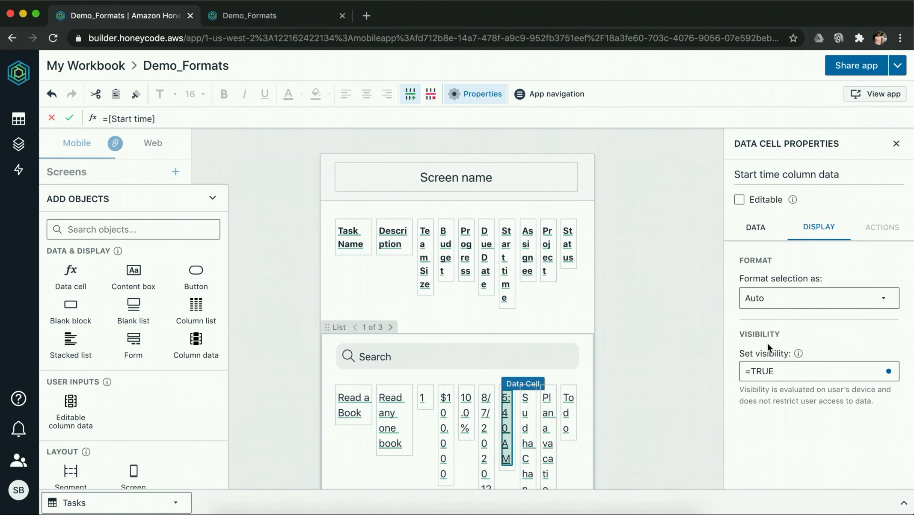
pyautogui.click(794, 301)
pyautogui.scroll(-1, 794, 449)
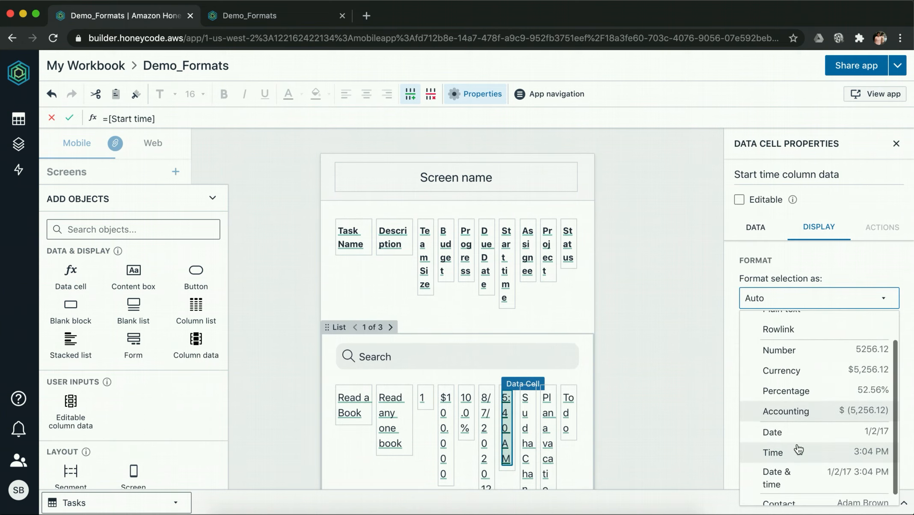
pyautogui.click(795, 451)
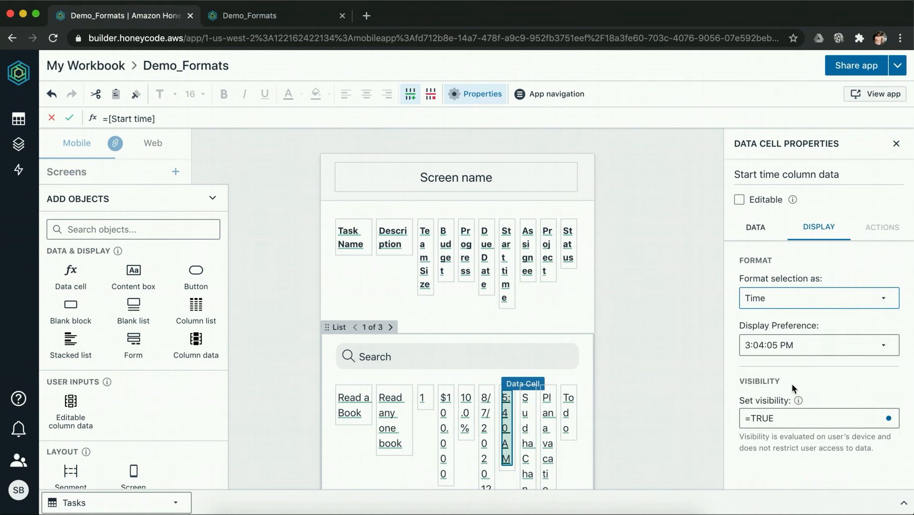
pyautogui.click(799, 346)
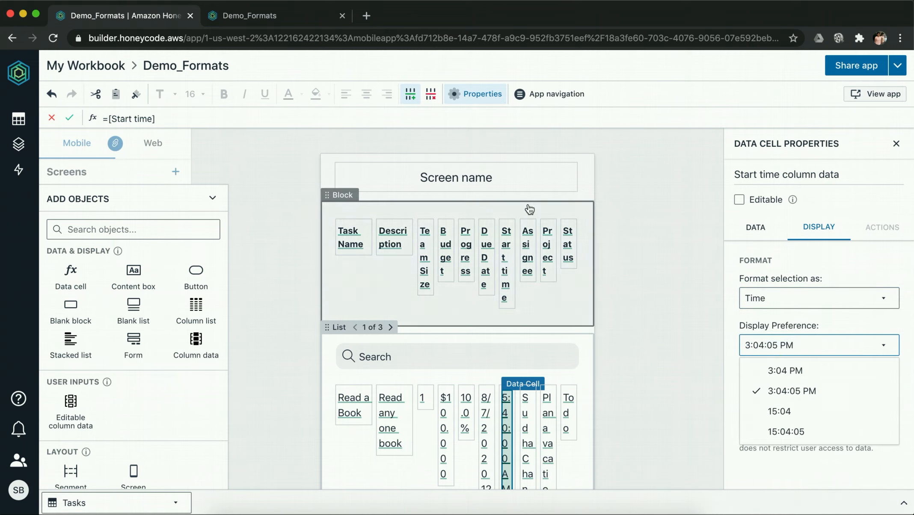
pyautogui.click(654, 369)
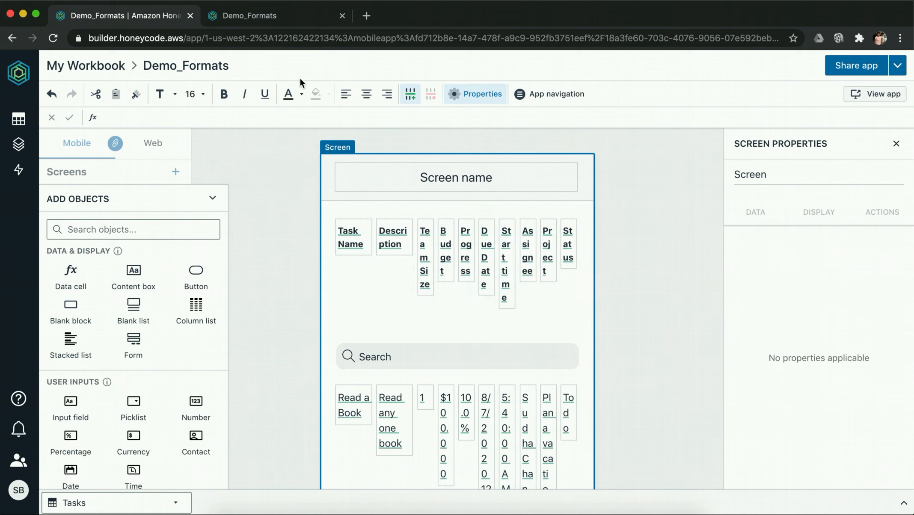
# Reload the running app so Start time reads 5:40:00 AM
pyautogui.click(277, 16)
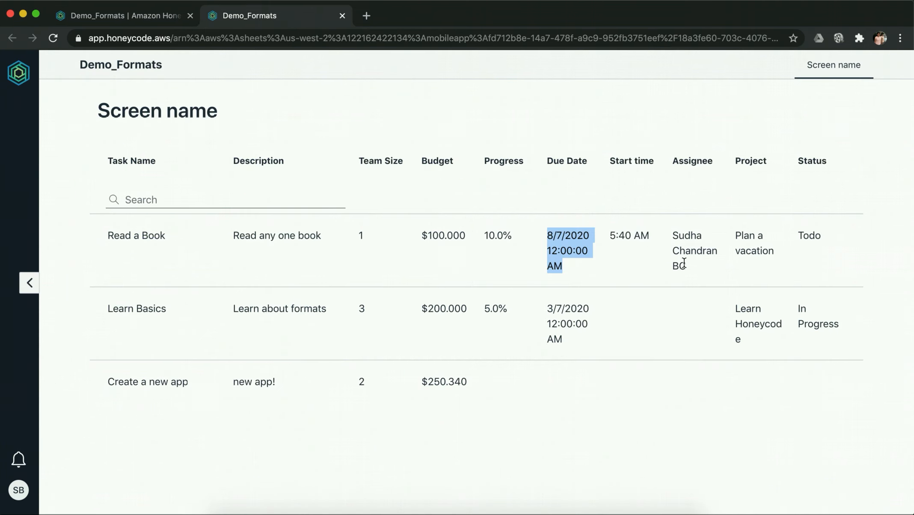
pyautogui.click(635, 248)
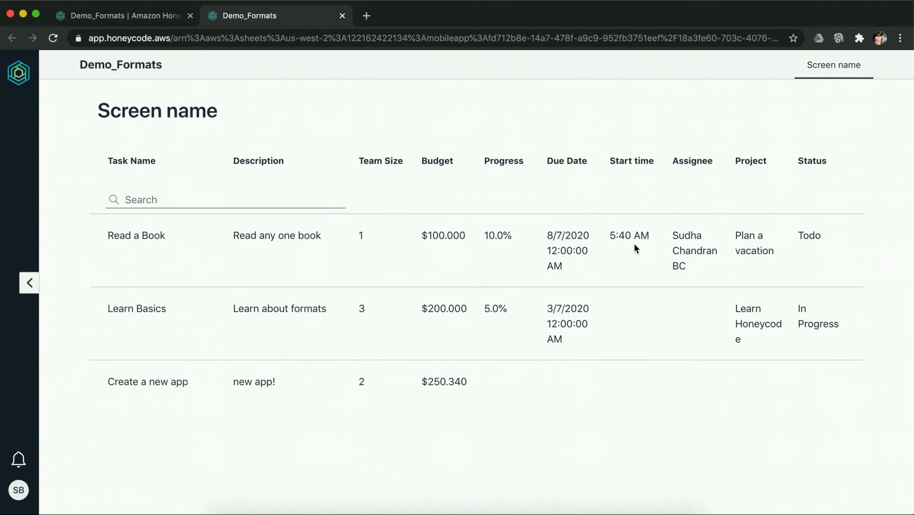
pyautogui.click(53, 39)
pyautogui.moveTo(674, 235); pyautogui.dragTo(691, 265)
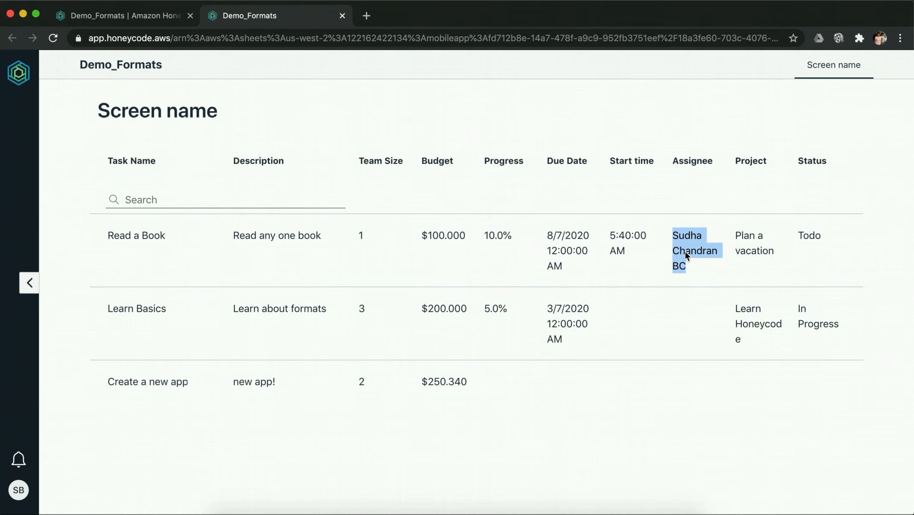
# Format the Assignee data cell as Contact showing name plus e-mail
pyautogui.click(163, 18)
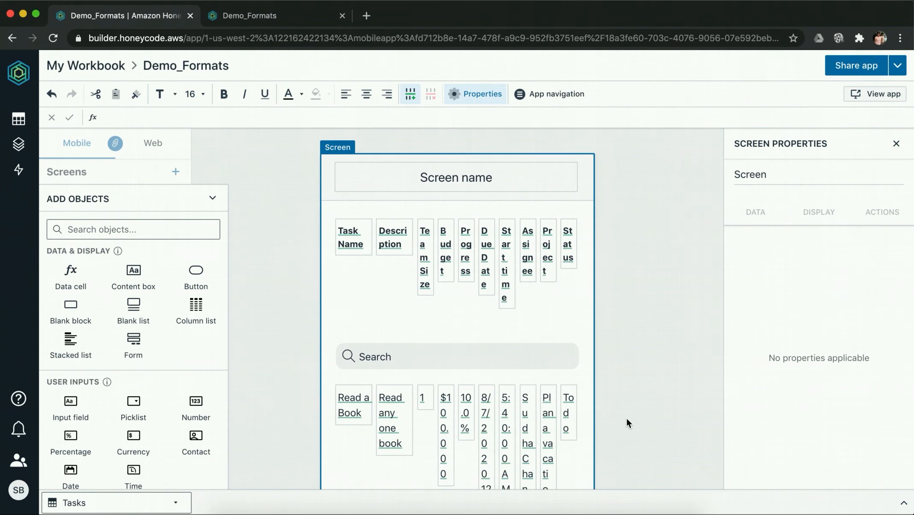
pyautogui.click(527, 430)
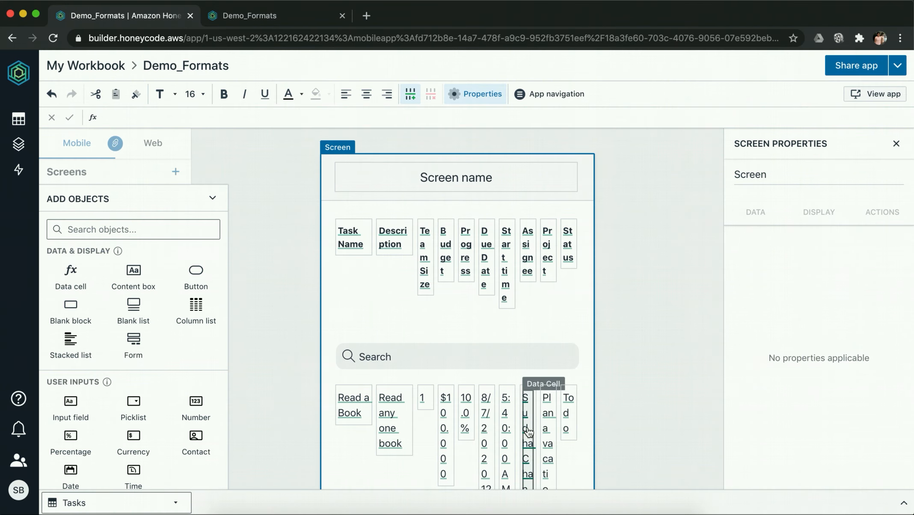
pyautogui.click(766, 299)
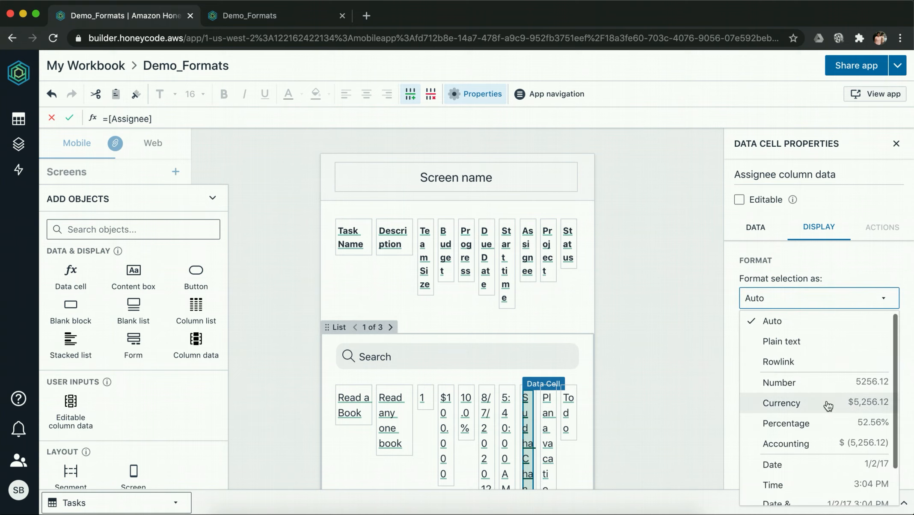
pyautogui.scroll(-2, 766, 417)
pyautogui.click(799, 498)
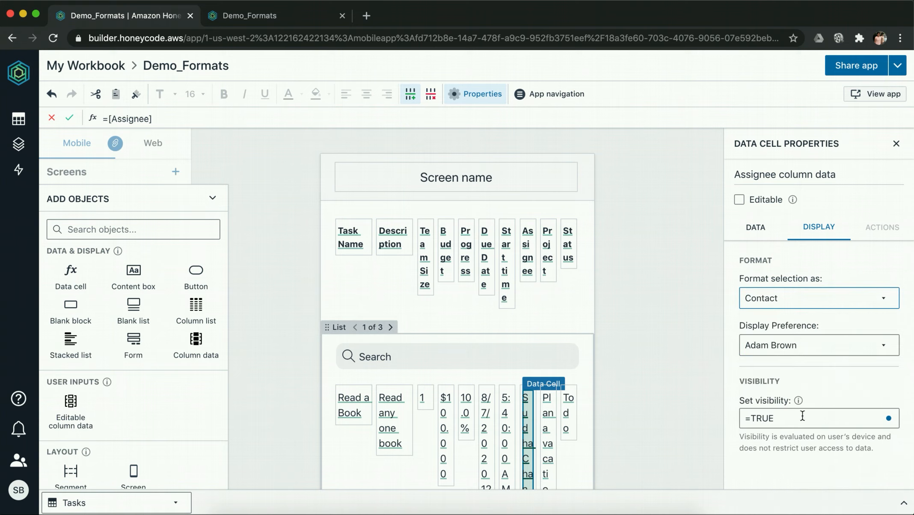
pyautogui.click(783, 346)
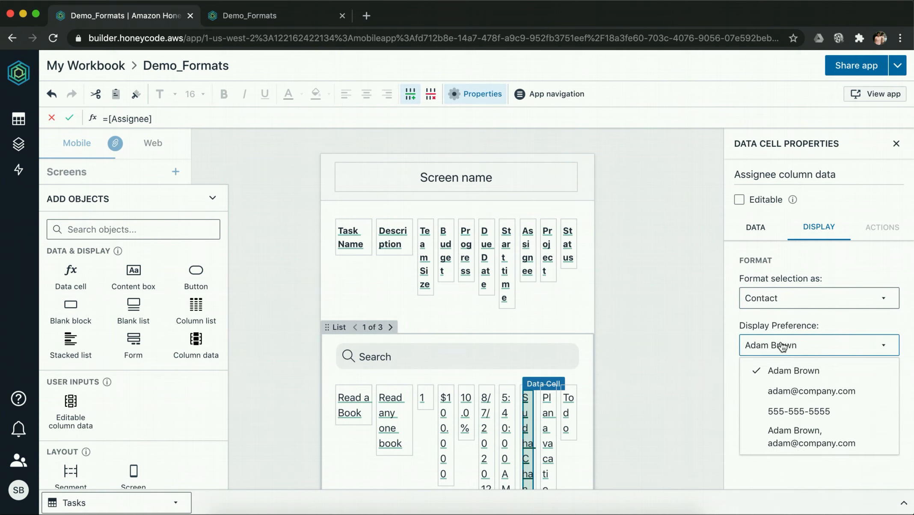
pyautogui.click(808, 437)
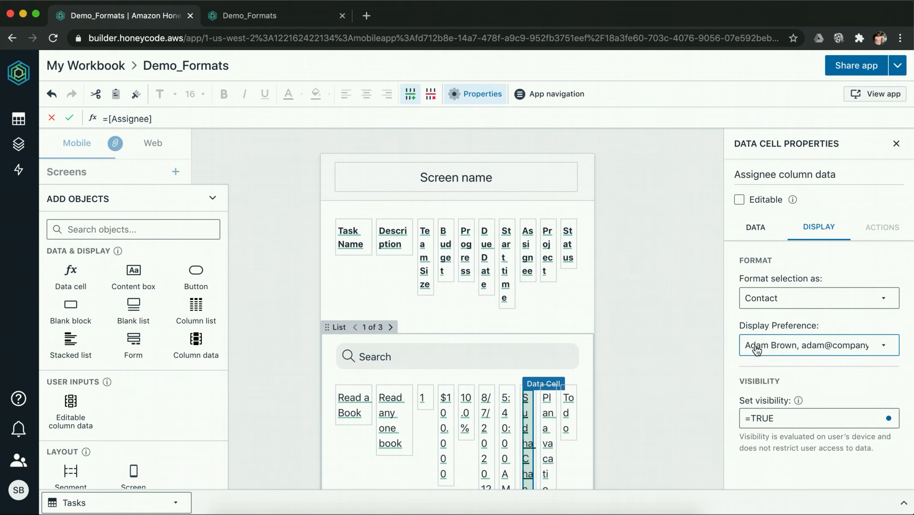
# Reload the running app and inspect the Assignee's name and e-mail entry
pyautogui.click(284, 23)
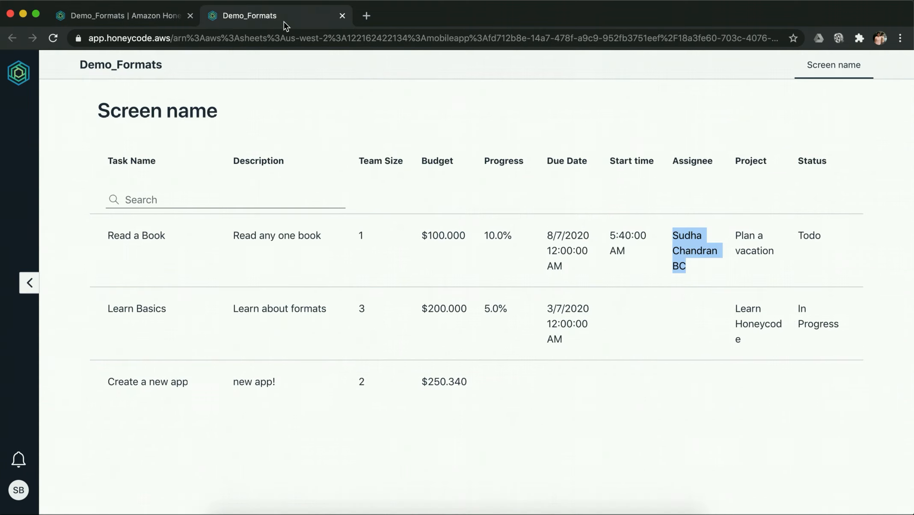
pyautogui.click(53, 38)
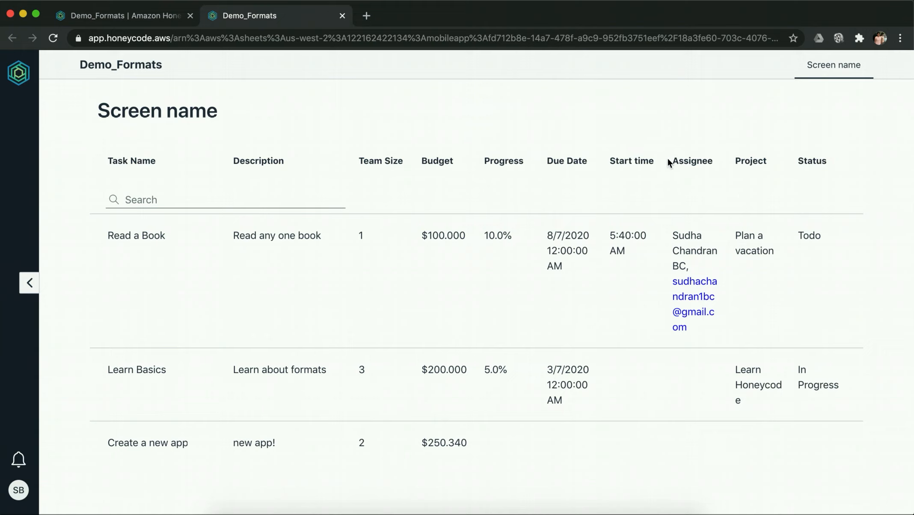
pyautogui.moveTo(667, 157); pyautogui.dragTo(850, 391)
pyautogui.click(764, 252)
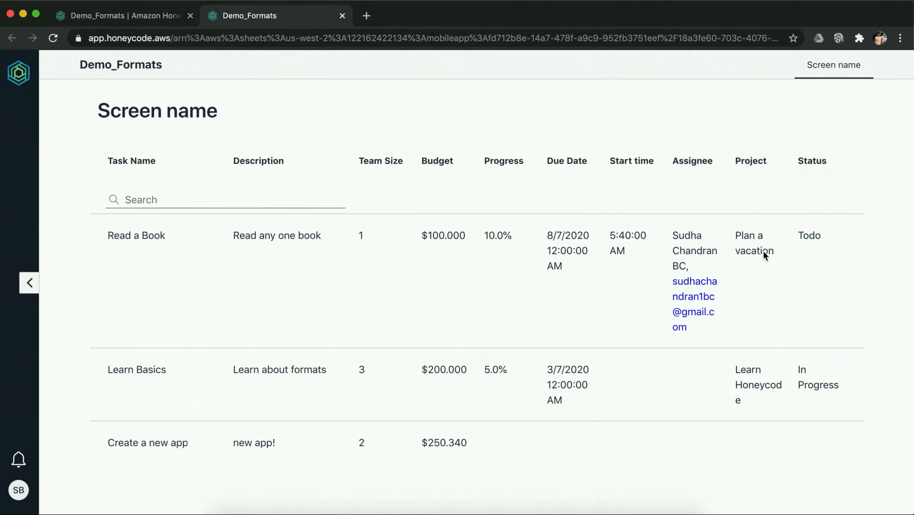